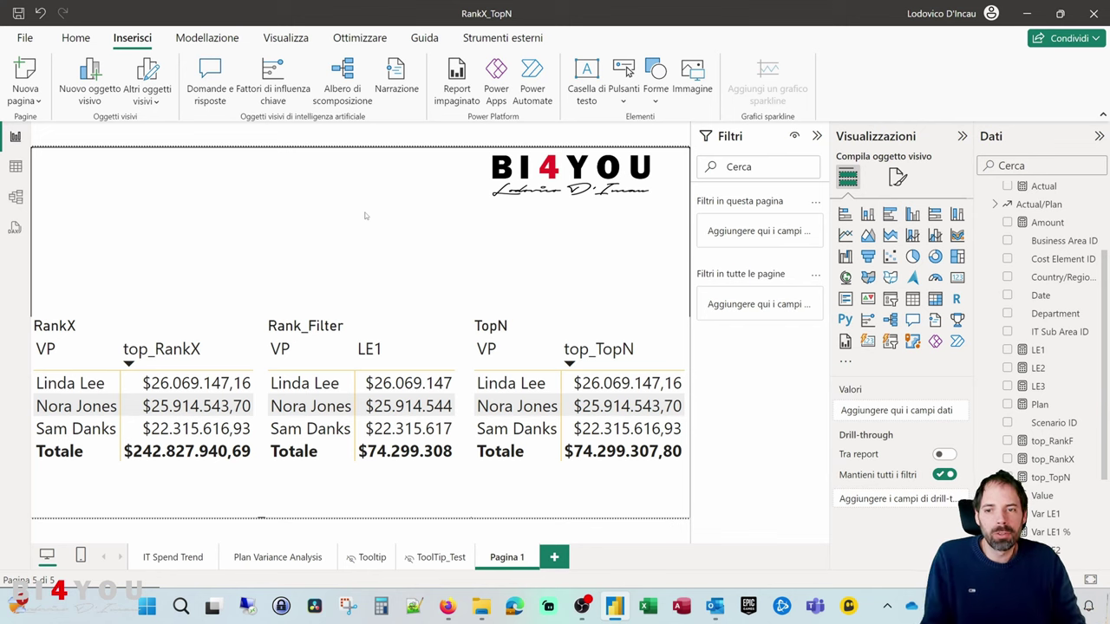
# Step: Add a temporary matrix with Department VP on rows and LE1 as values
pyautogui.click(934, 298)
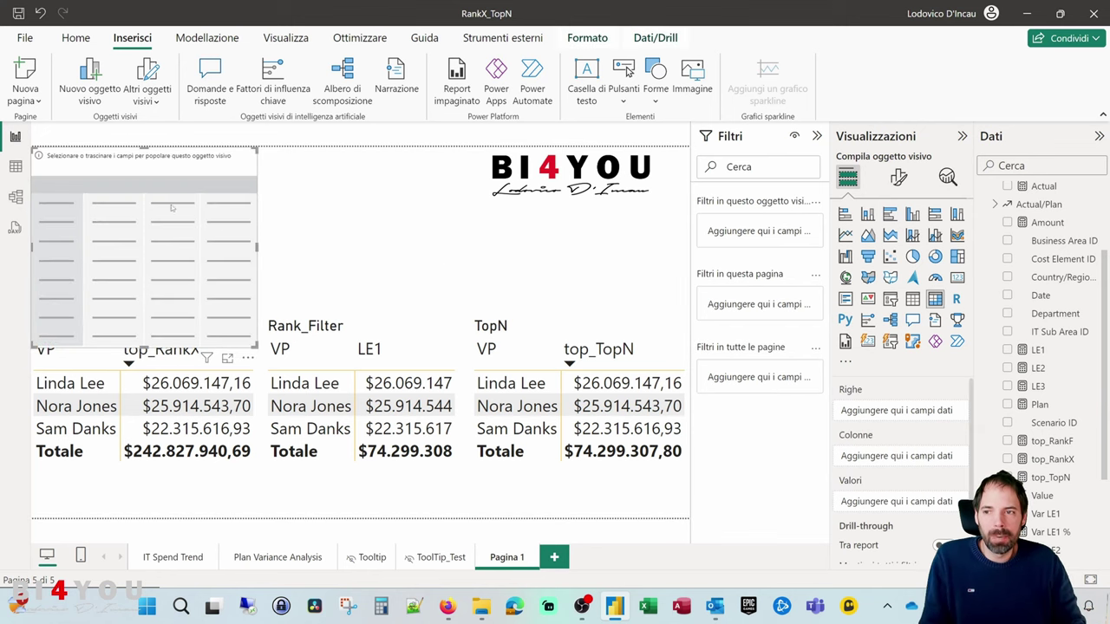
pyautogui.moveTo(209, 161); pyautogui.dragTo(319, 161)
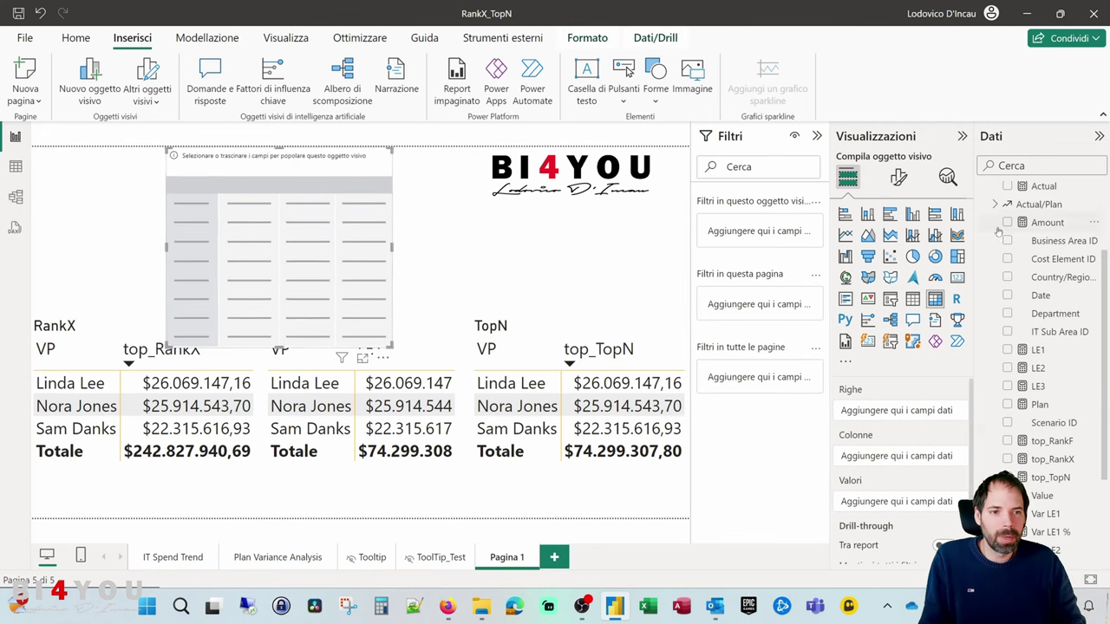
pyautogui.scroll(3, 997, 260)
pyautogui.click(988, 283)
pyautogui.click(985, 265)
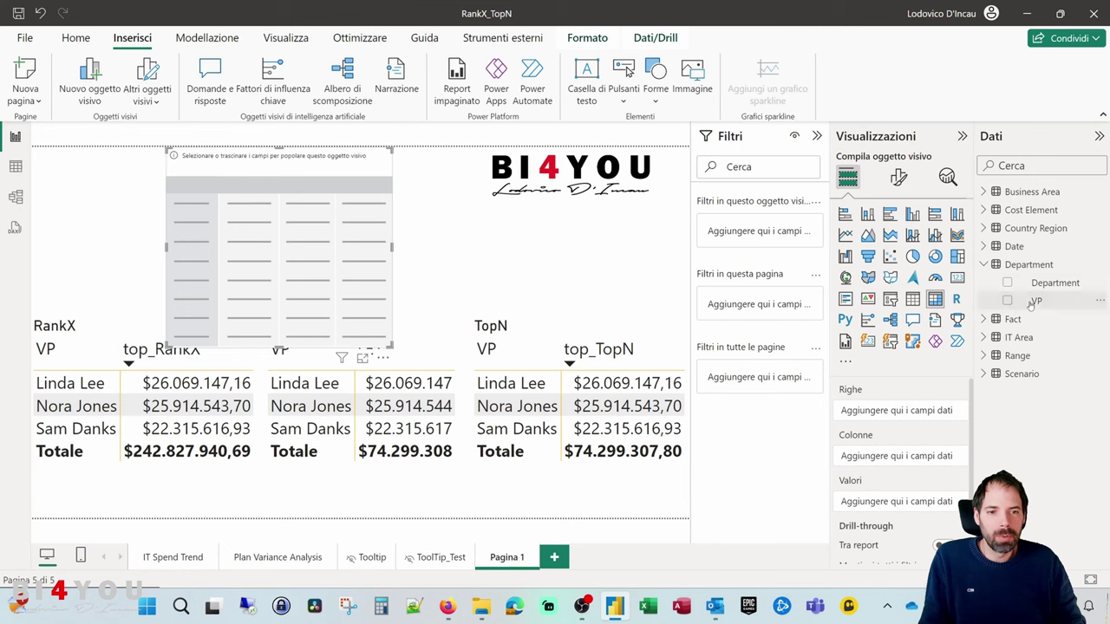
pyautogui.moveTo(1032, 301); pyautogui.dragTo(897, 410)
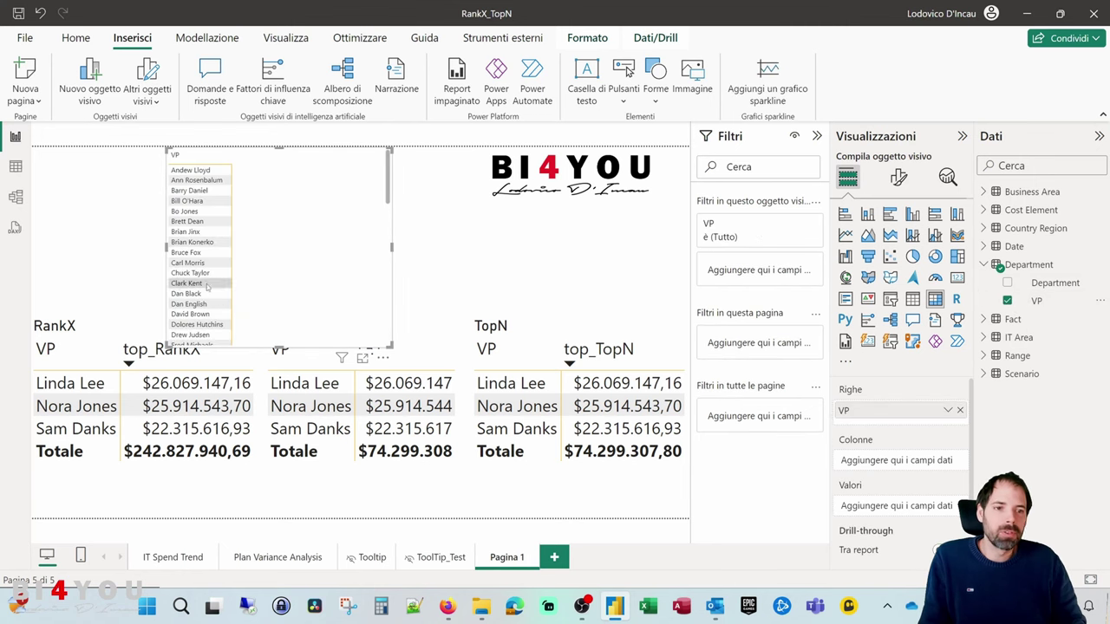
pyautogui.click(984, 264)
pyautogui.click(984, 282)
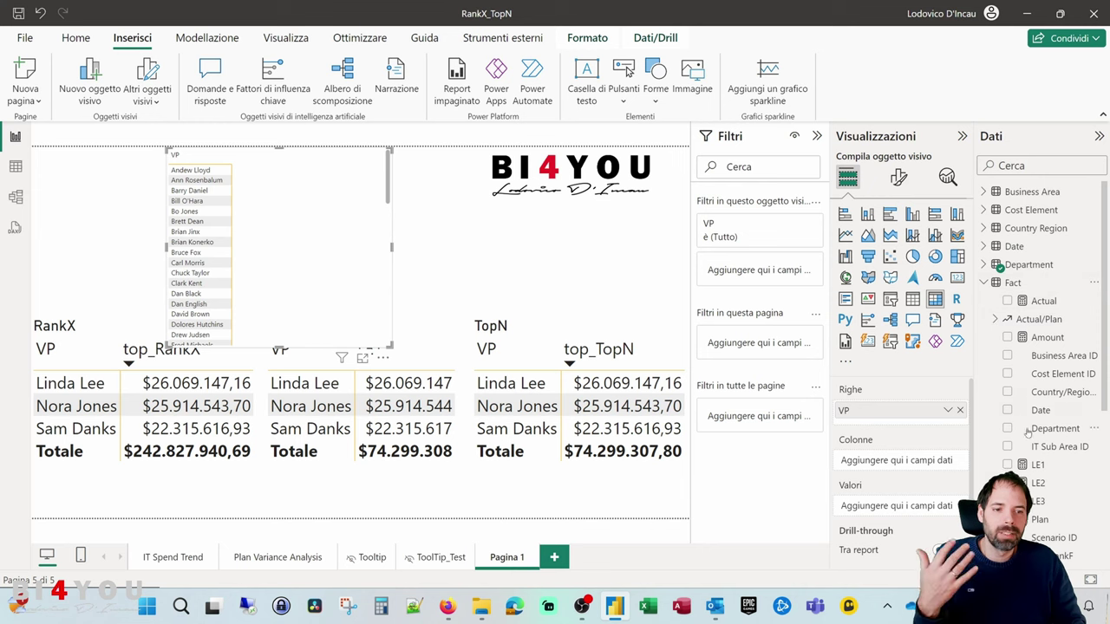
pyautogui.click(1007, 464)
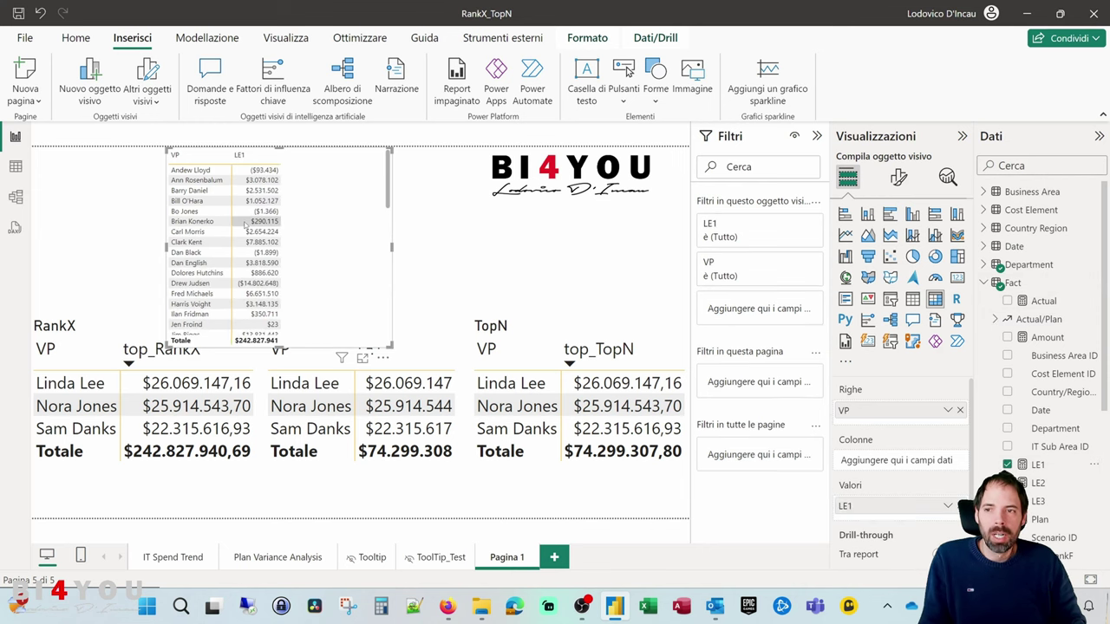
# Step: Sort the check matrix by LE1, largest first, and review the VP order
pyautogui.scroll(-3, 255, 180)
pyautogui.scroll(4, 256, 180)
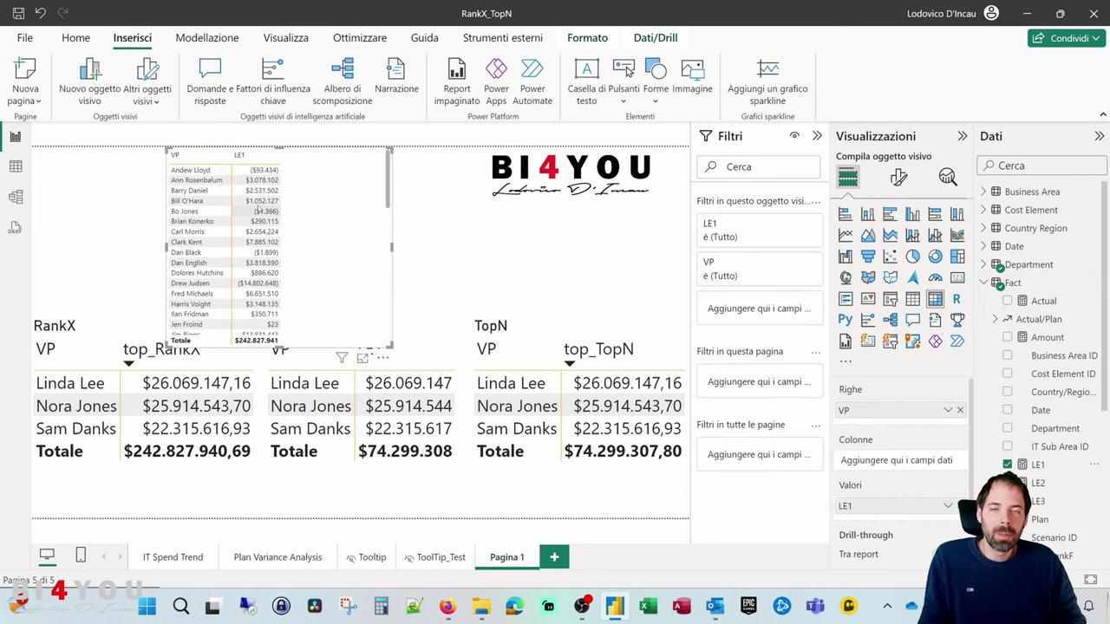
pyautogui.click(256, 159)
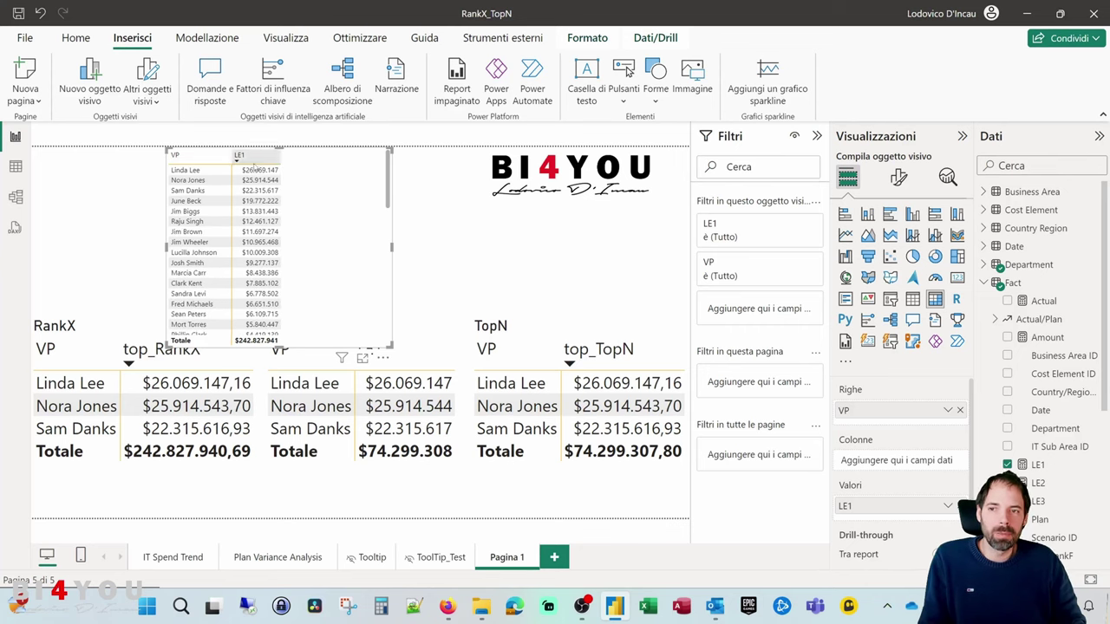
pyautogui.scroll(-1, 262, 201)
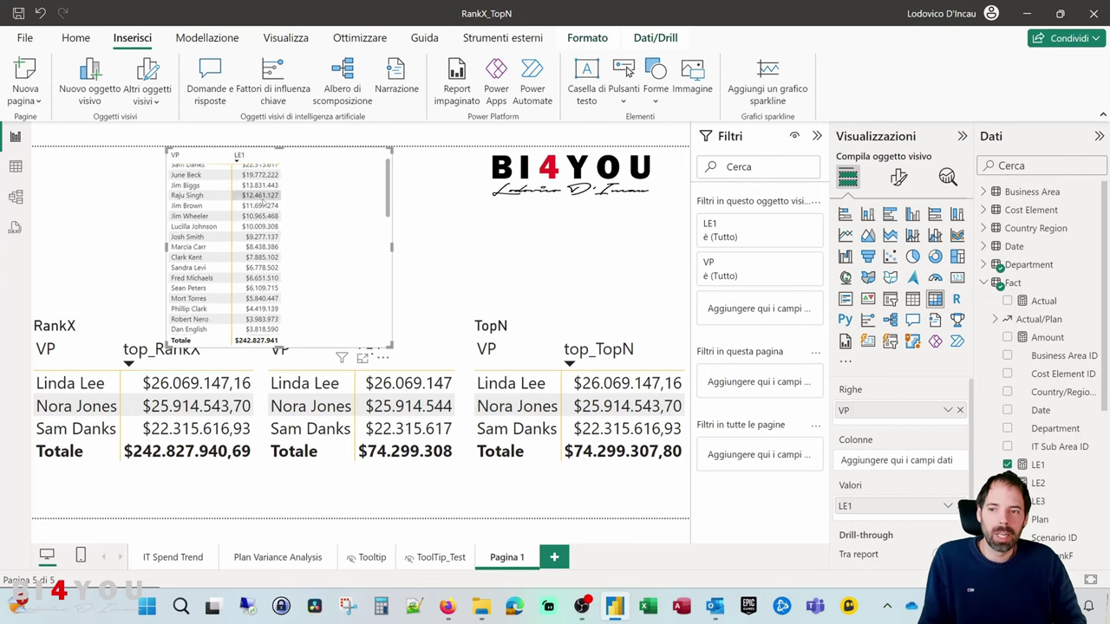
pyautogui.scroll(-2, 264, 208)
pyautogui.scroll(4, 277, 260)
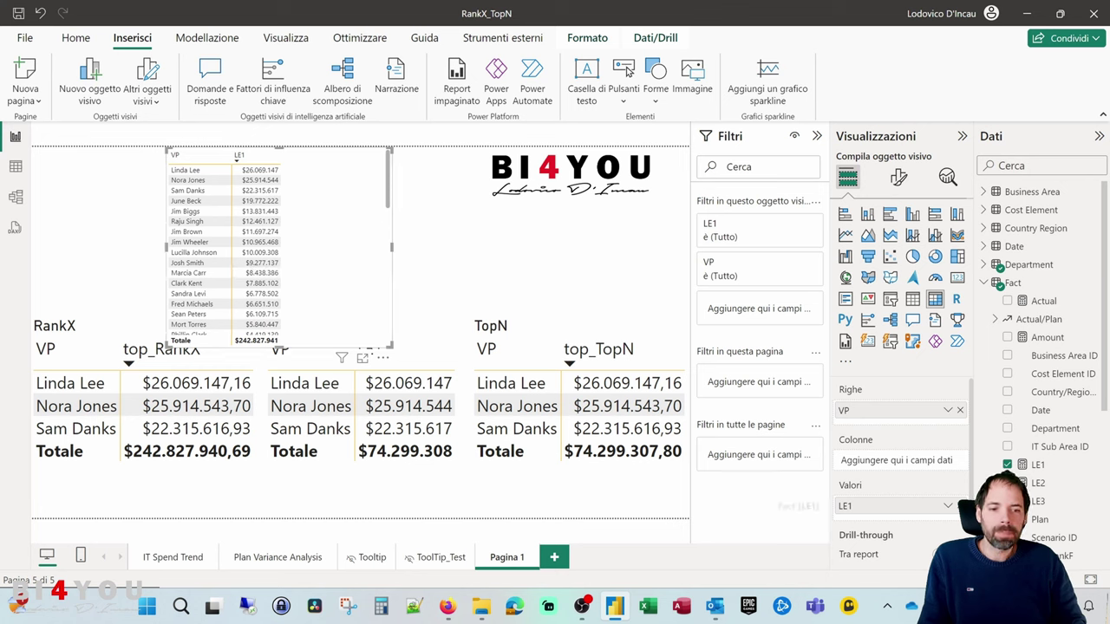
# Step: Replace LE1 with the top_TopN measure, then delete the temporary check matrix
pyautogui.click(959, 506)
pyautogui.scroll(-3, 1044, 442)
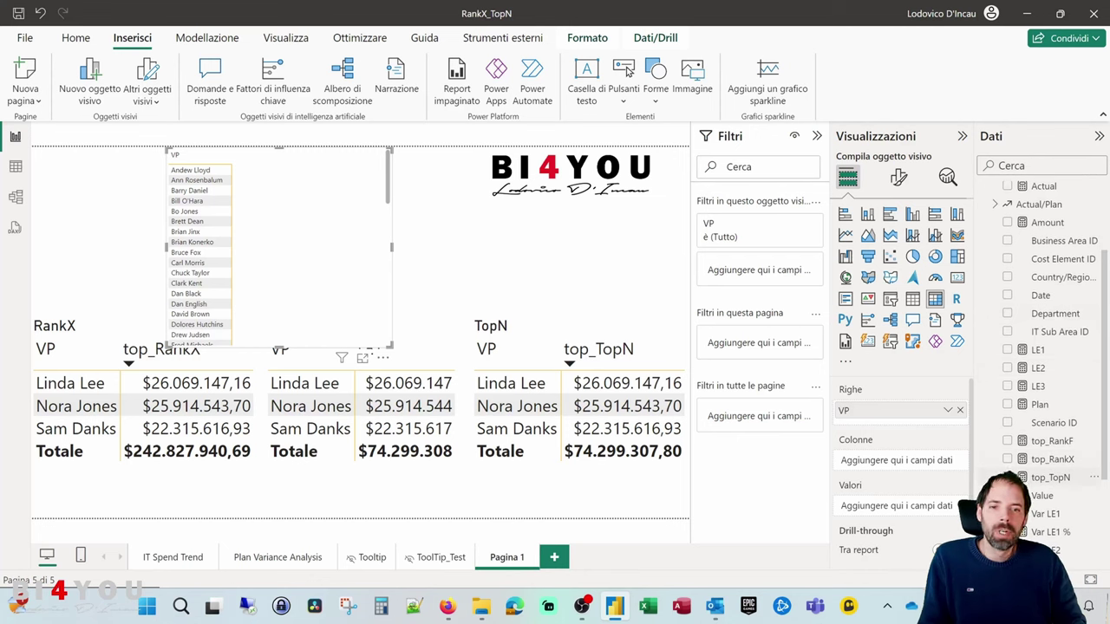
pyautogui.moveTo(1050, 478); pyautogui.dragTo(261, 226)
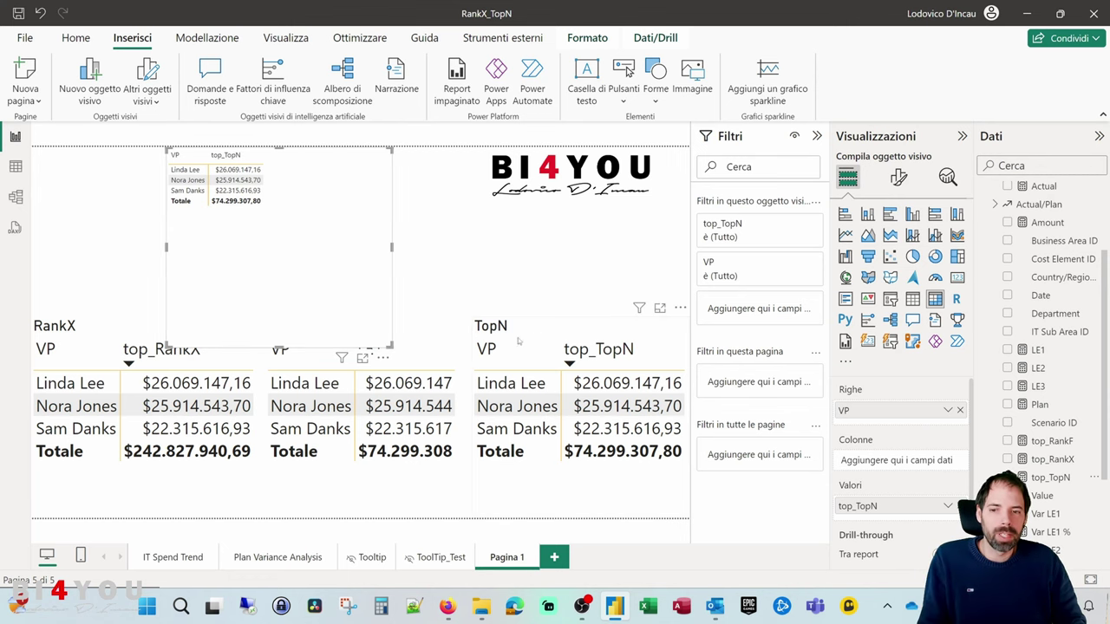
pyautogui.press('Delete')
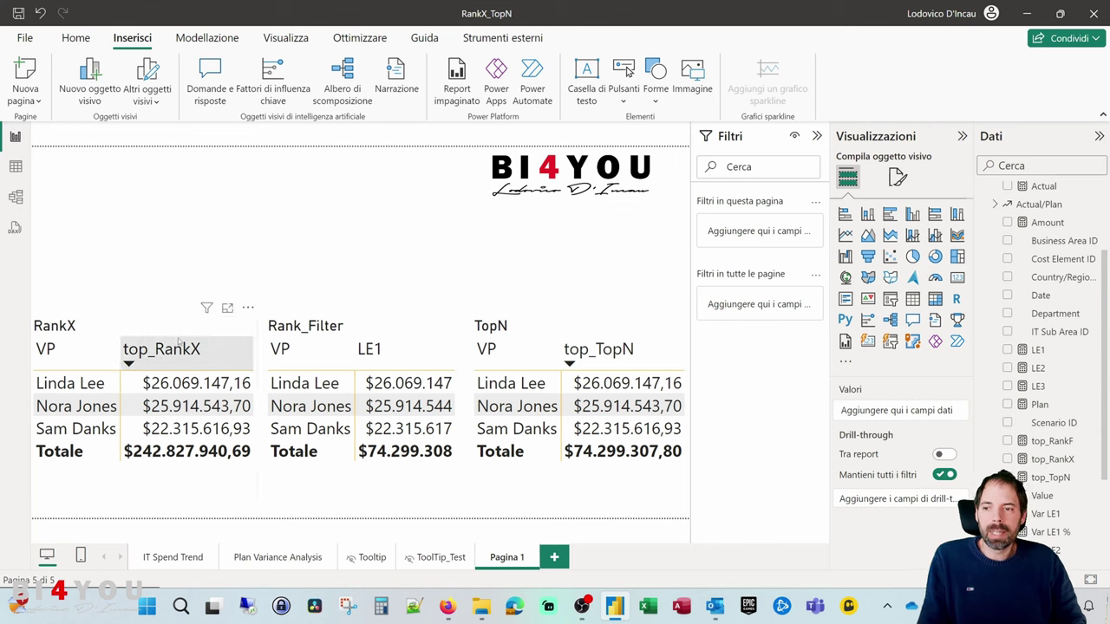
# Step: Show the top_RankX DAX and highlight the measure name and the _rank variable
pyautogui.click(184, 329)
pyautogui.click(186, 237)
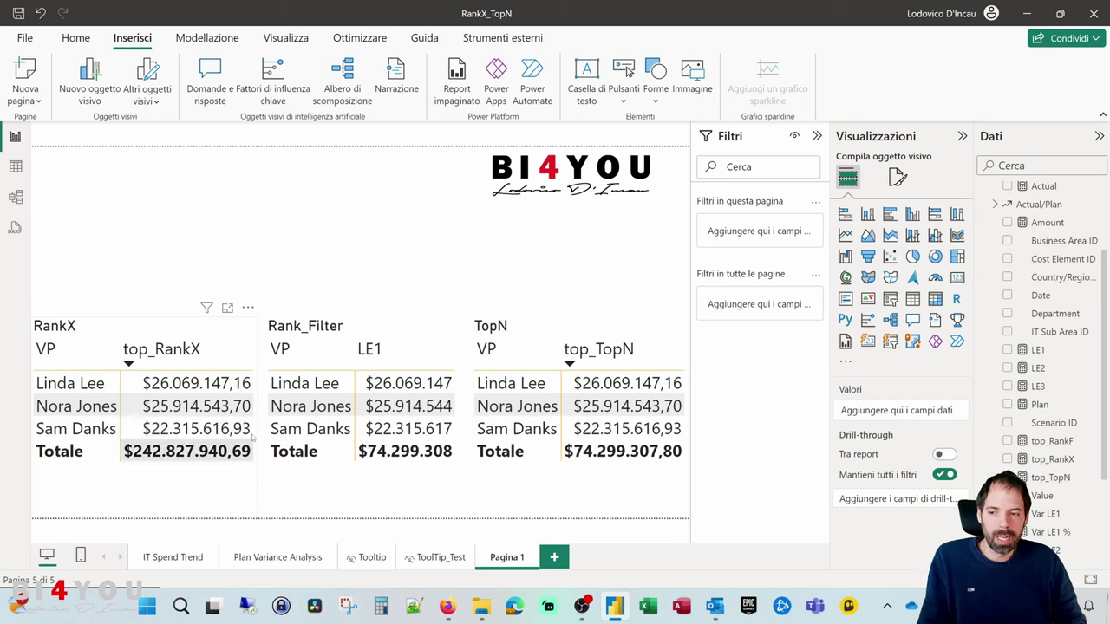
pyautogui.click(1051, 458)
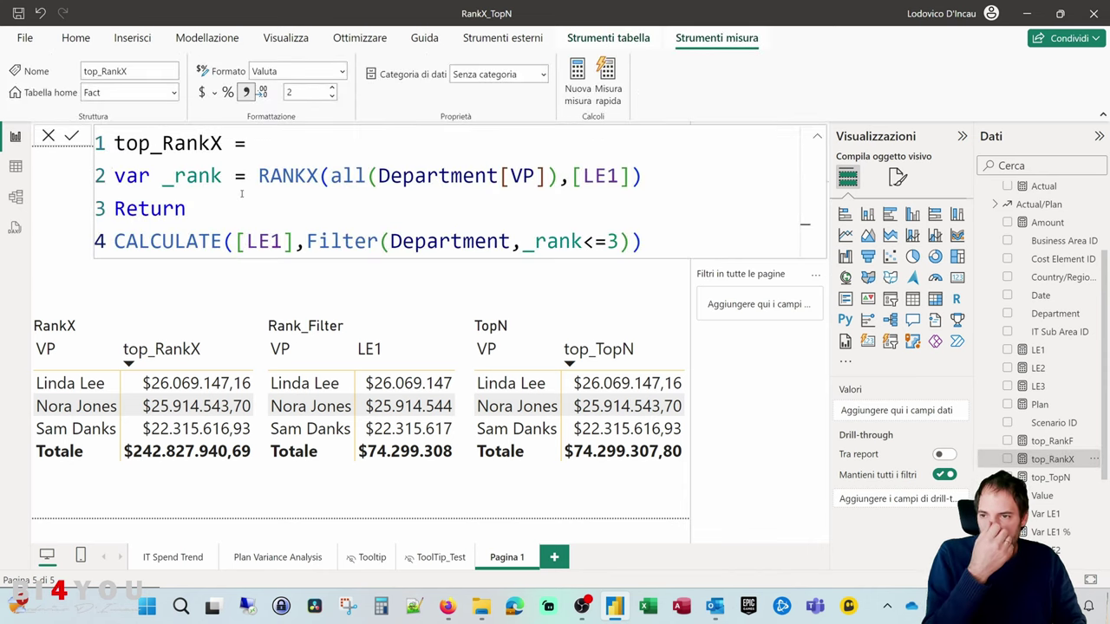
pyautogui.moveTo(223, 143); pyautogui.dragTo(114, 143)
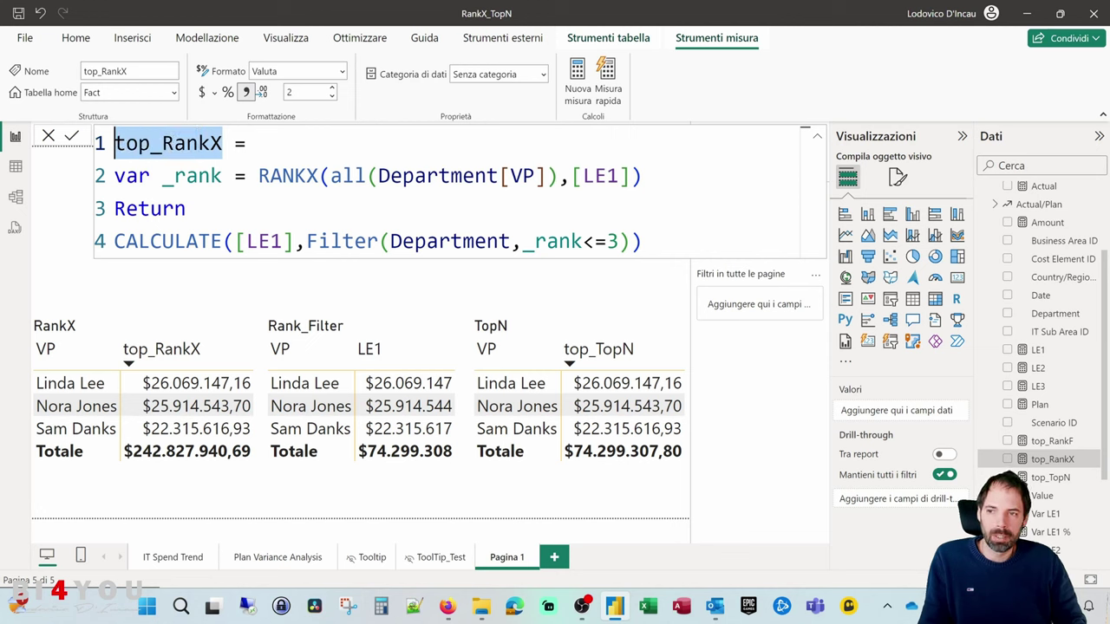
pyautogui.moveTo(114, 176); pyautogui.dragTo(163, 176)
pyautogui.doubleClick(216, 176)
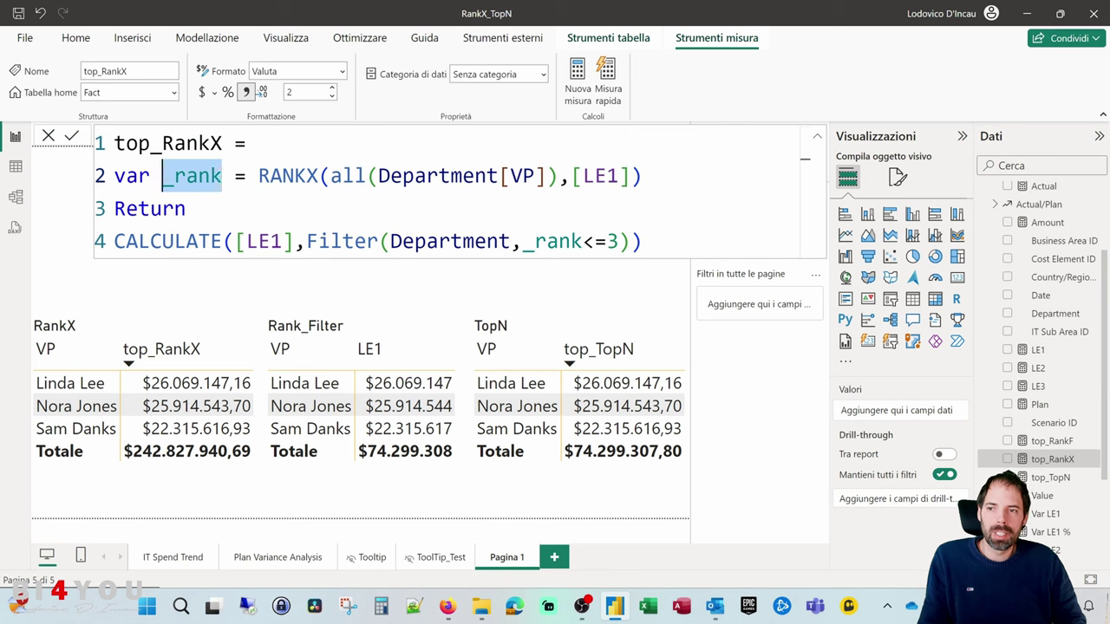
# Step: Highlight the RANKX expression and function name, retyping the opening bracket after RANKX
pyautogui.moveTo(258, 176); pyautogui.dragTo(643, 176)
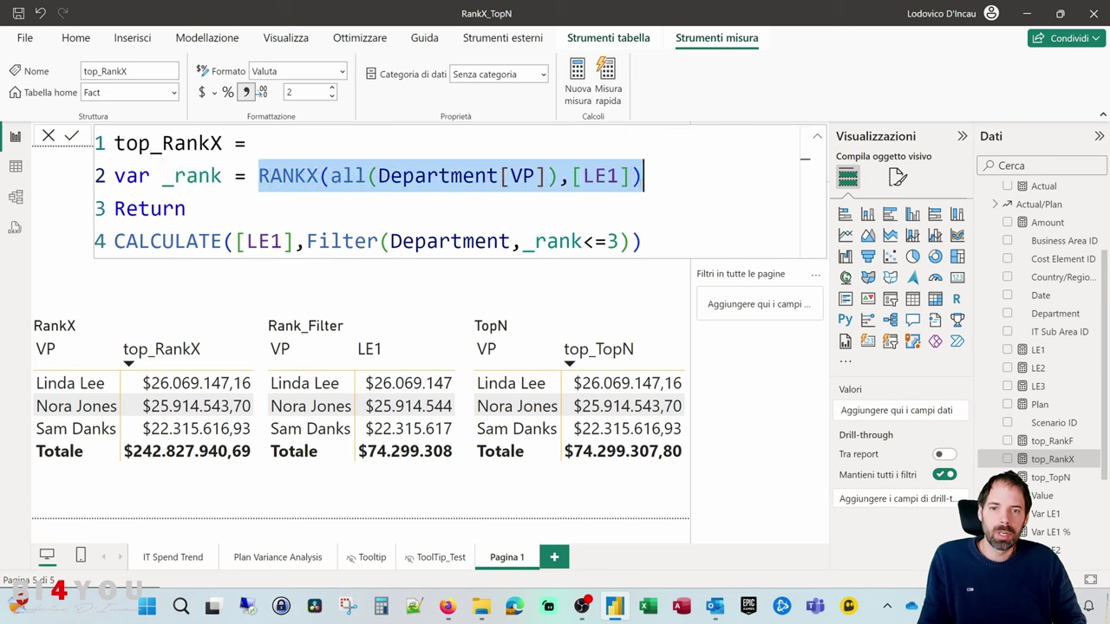
pyautogui.click(258, 176)
pyautogui.moveTo(260, 176); pyautogui.dragTo(319, 177)
pyautogui.click(332, 175)
pyautogui.press('BackSpace')
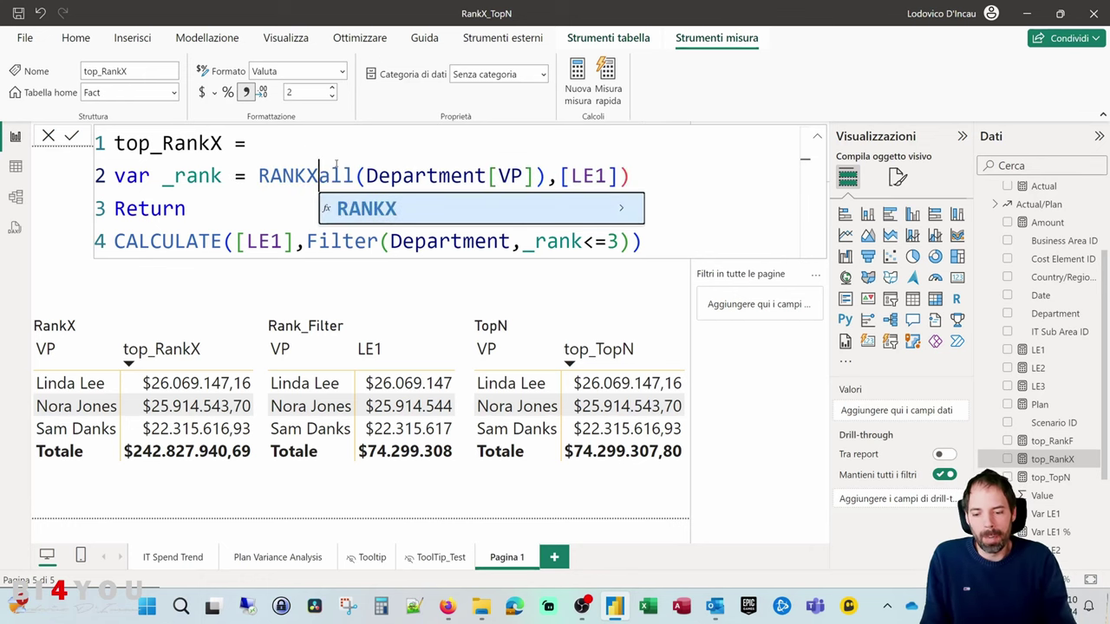
pyautogui.write(')')
pyautogui.press('BackSpace')
pyautogui.write('(')
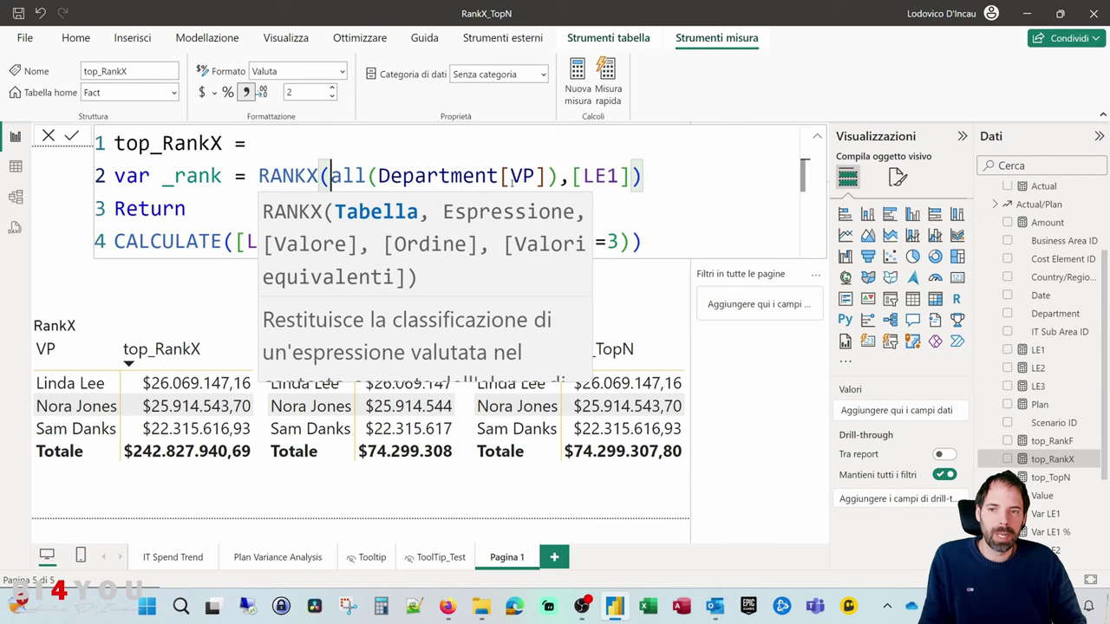
# Step: Highlight the RANKX arguments ALL, Department[VP] and [LE1], then close the formula unchanged
pyautogui.doubleClick(348, 176)
pyautogui.moveTo(330, 176); pyautogui.dragTo(368, 176)
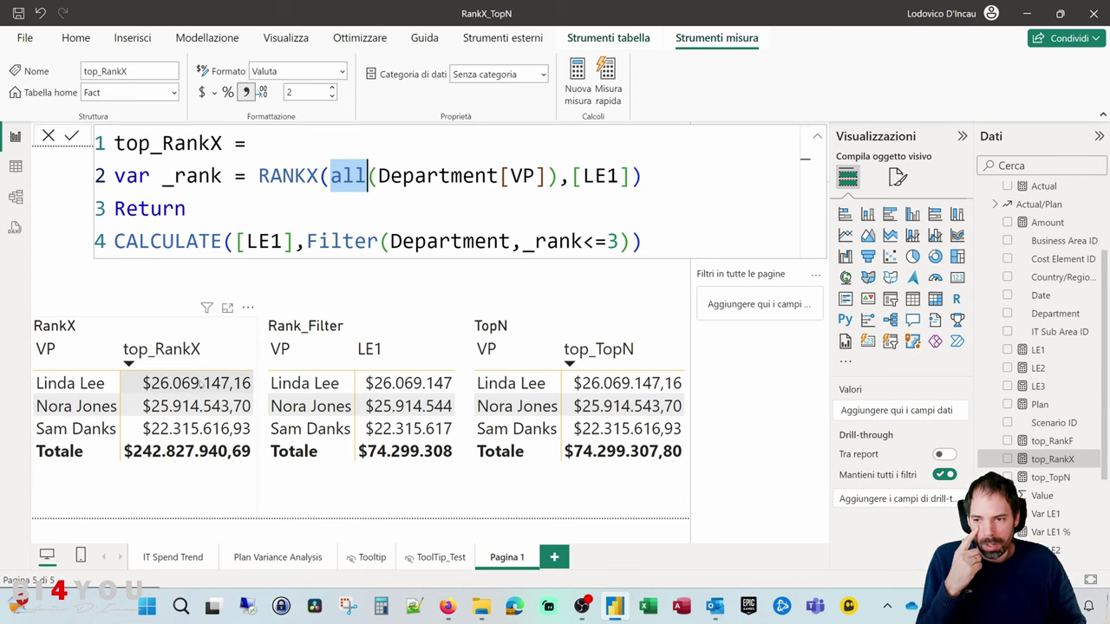
pyautogui.moveTo(643, 176); pyautogui.dragTo(271, 176)
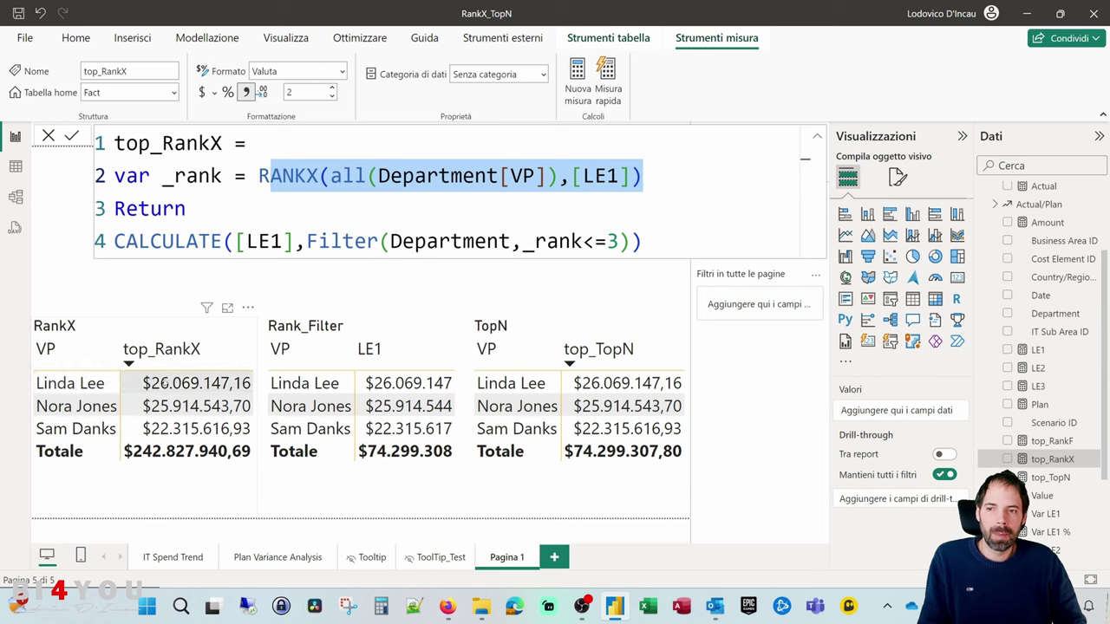
pyautogui.click(263, 176)
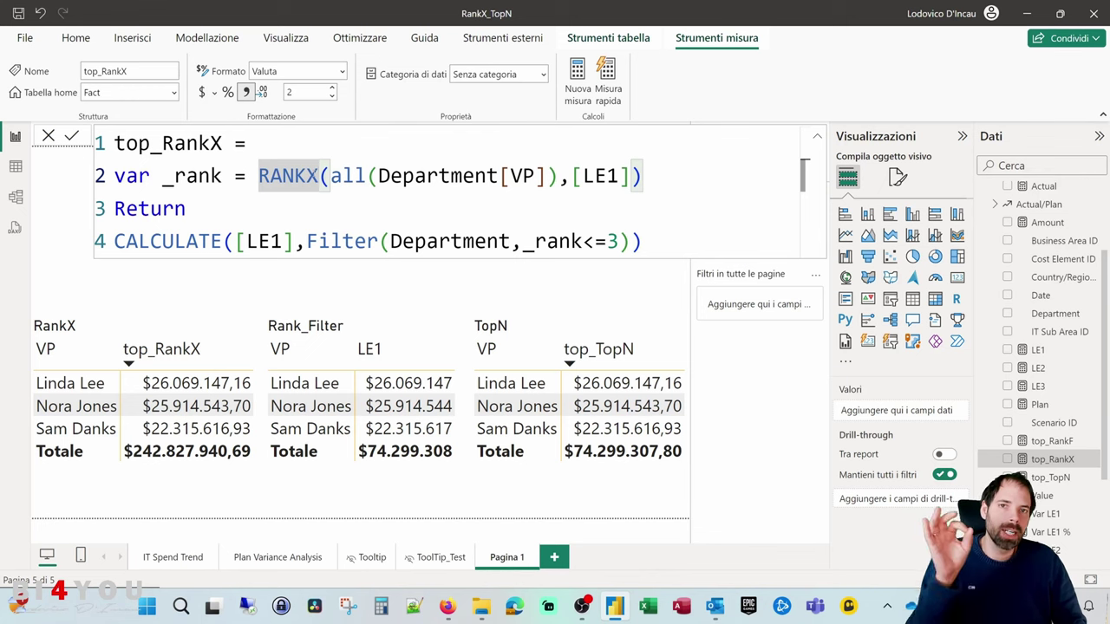
pyautogui.doubleClick(347, 176)
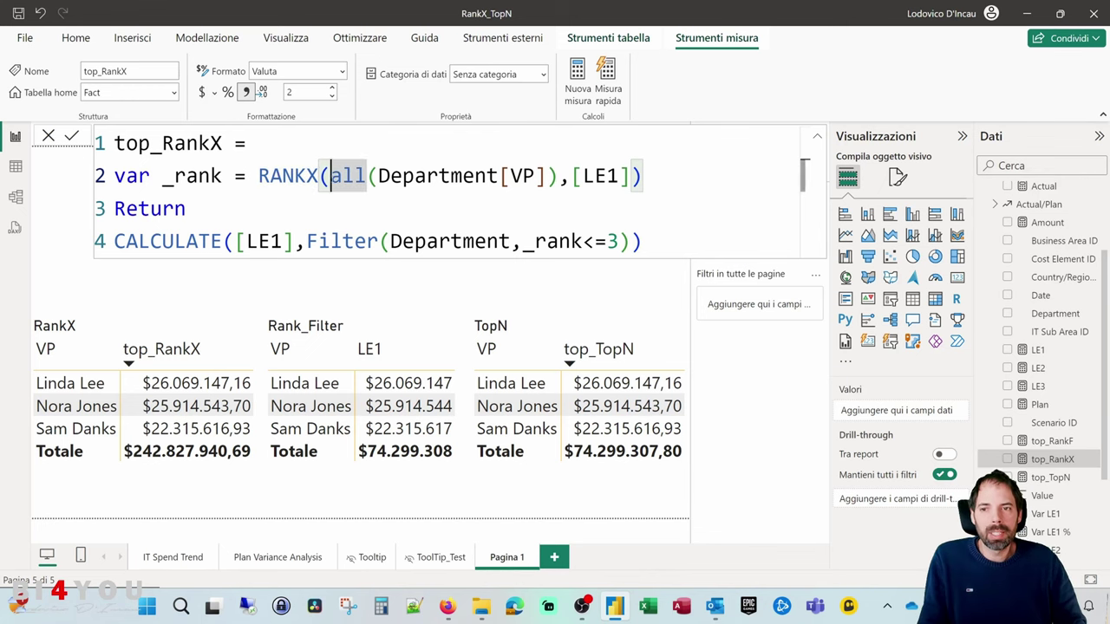
pyautogui.moveTo(377, 176); pyautogui.dragTo(546, 176)
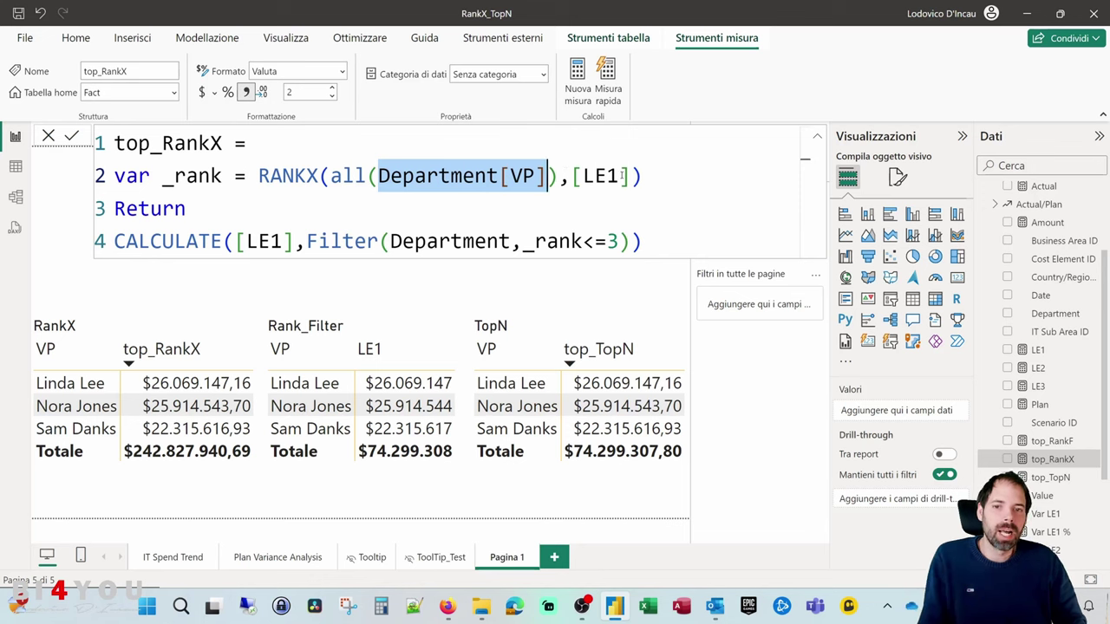
pyautogui.moveTo(630, 175)
pyautogui.mouseDown()
pyautogui.moveTo(571, 176)
pyautogui.moveTo(631, 176)
pyautogui.mouseUp()
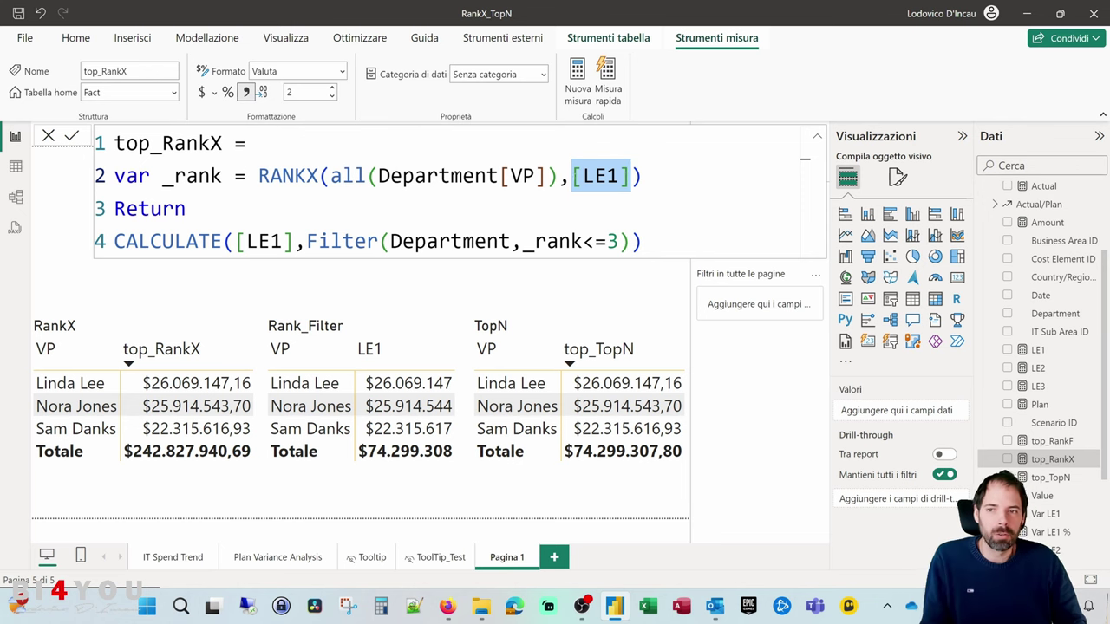
pyautogui.click(669, 180)
pyautogui.moveTo(668, 180); pyautogui.dragTo(258, 176)
pyautogui.press('Escape')
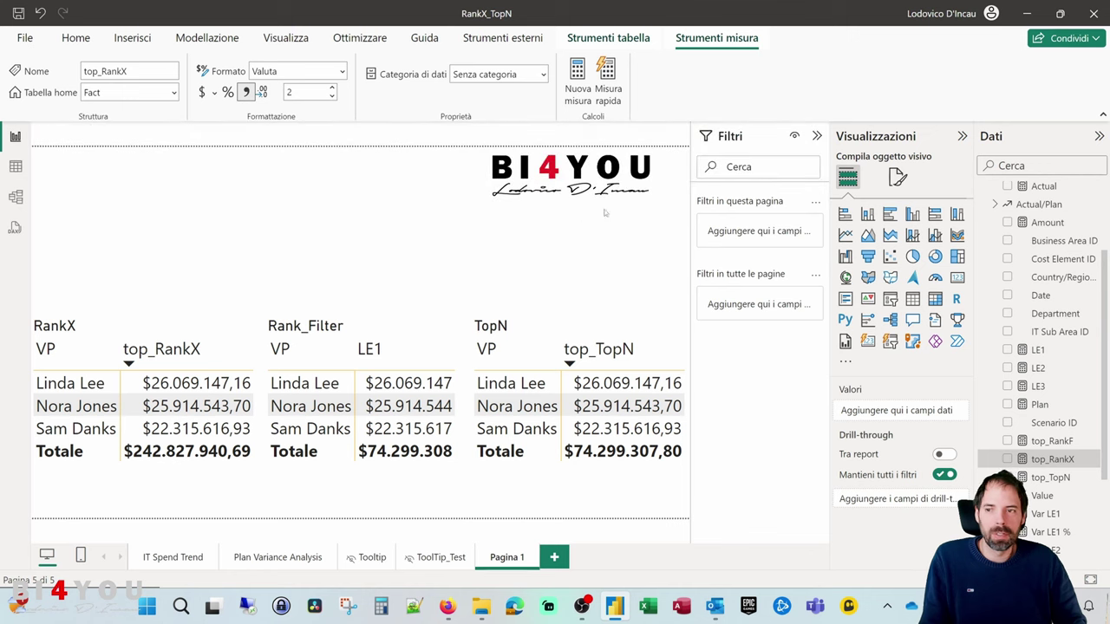
pyautogui.click(15, 227)
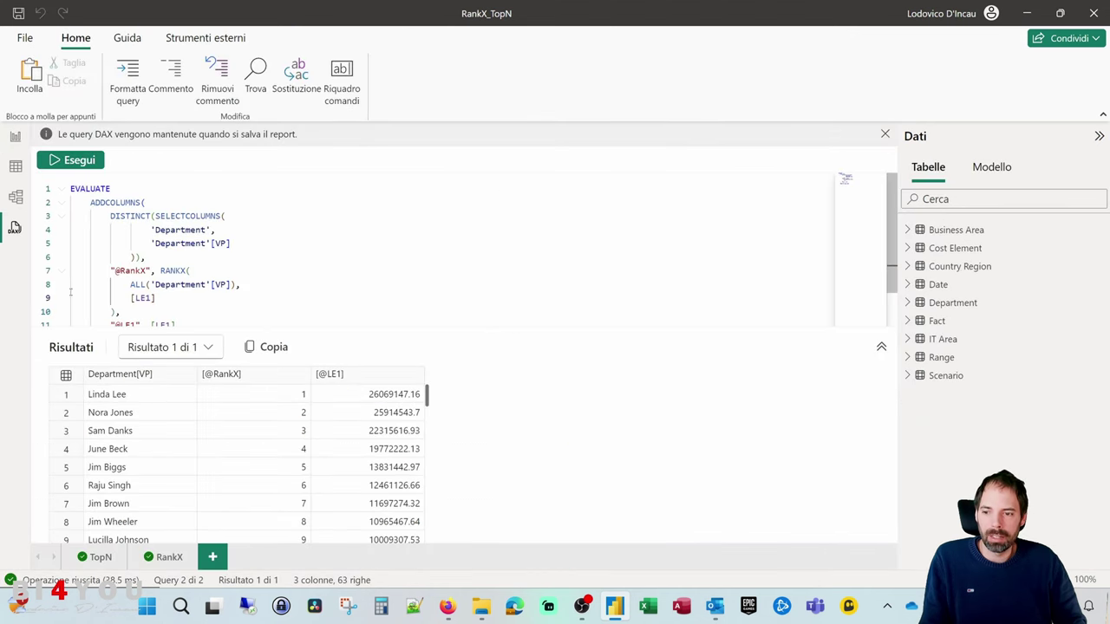
pyautogui.click(236, 250)
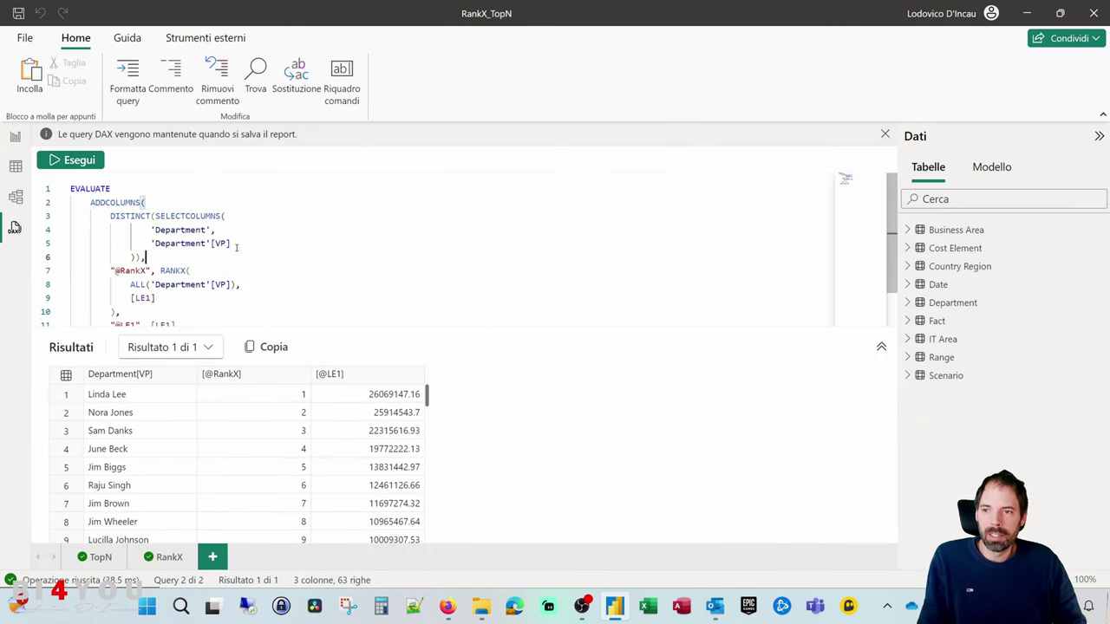
pyautogui.scroll(7, 237, 248)
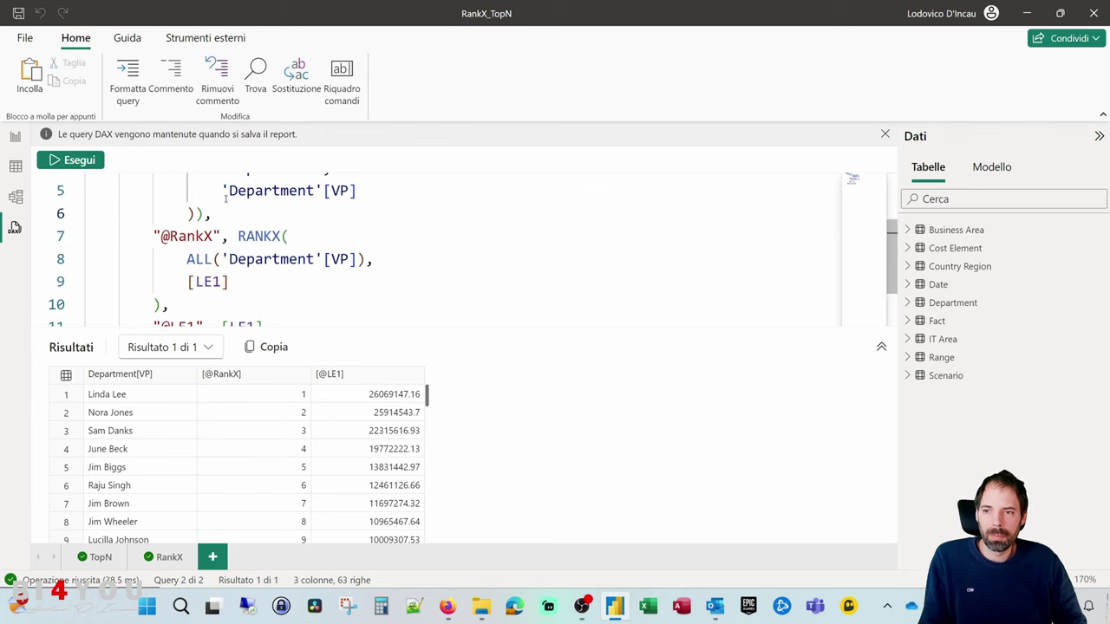
pyautogui.moveTo(238, 236); pyautogui.dragTo(162, 304)
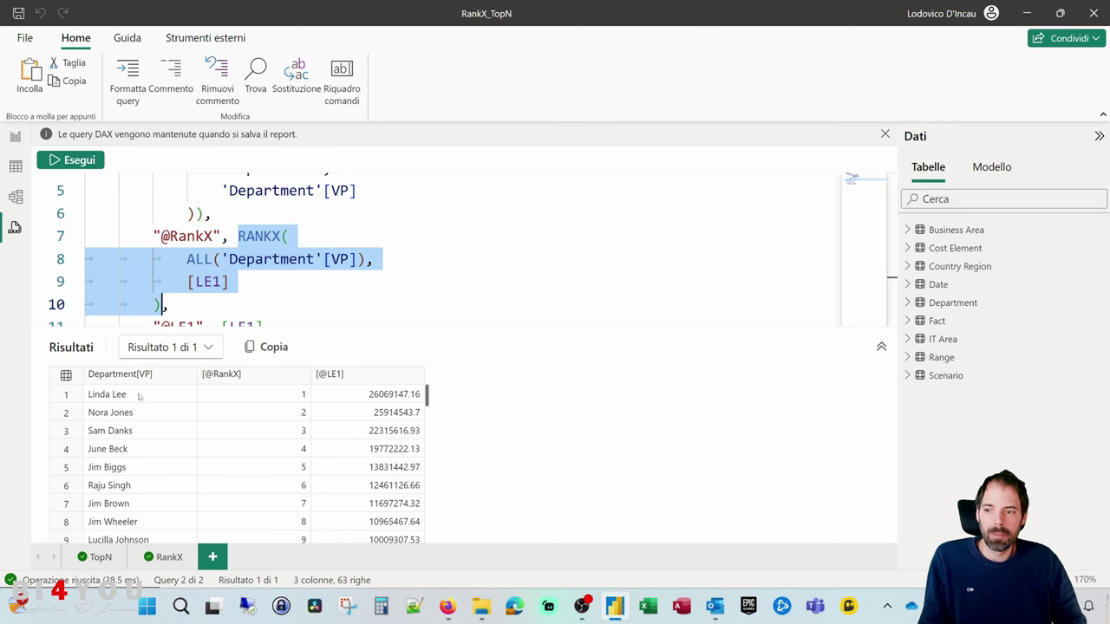
# Step: Scroll through the ranking results and go back to the report page
pyautogui.scroll(-5, 137, 442)
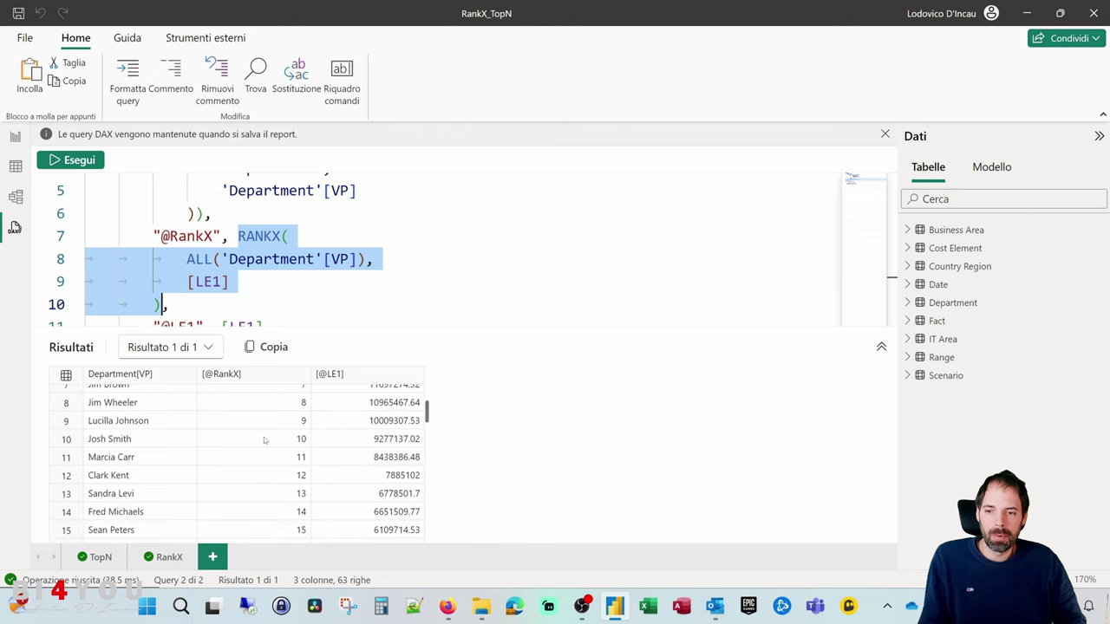
pyautogui.scroll(5, 286, 433)
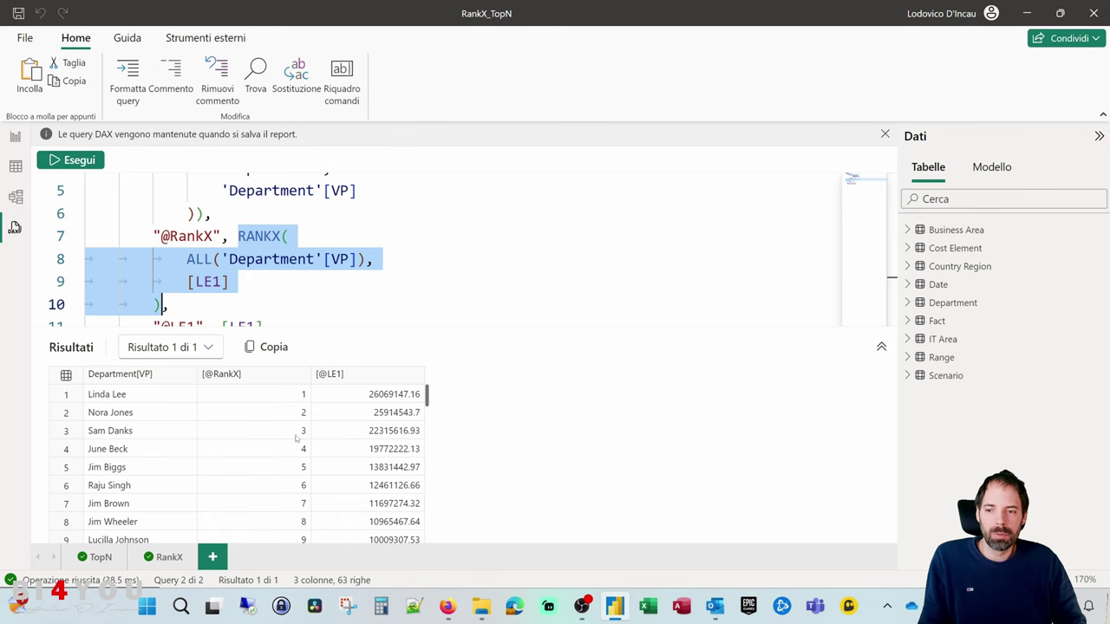
pyautogui.scroll(-7, 295, 451)
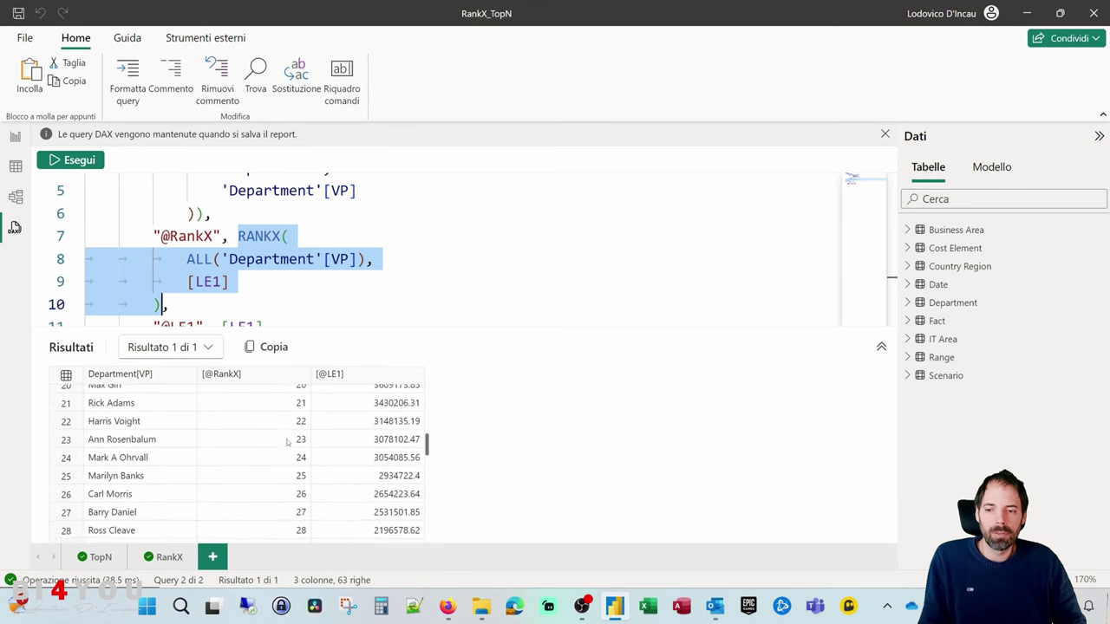
pyautogui.scroll(7, 286, 440)
pyautogui.click(260, 258)
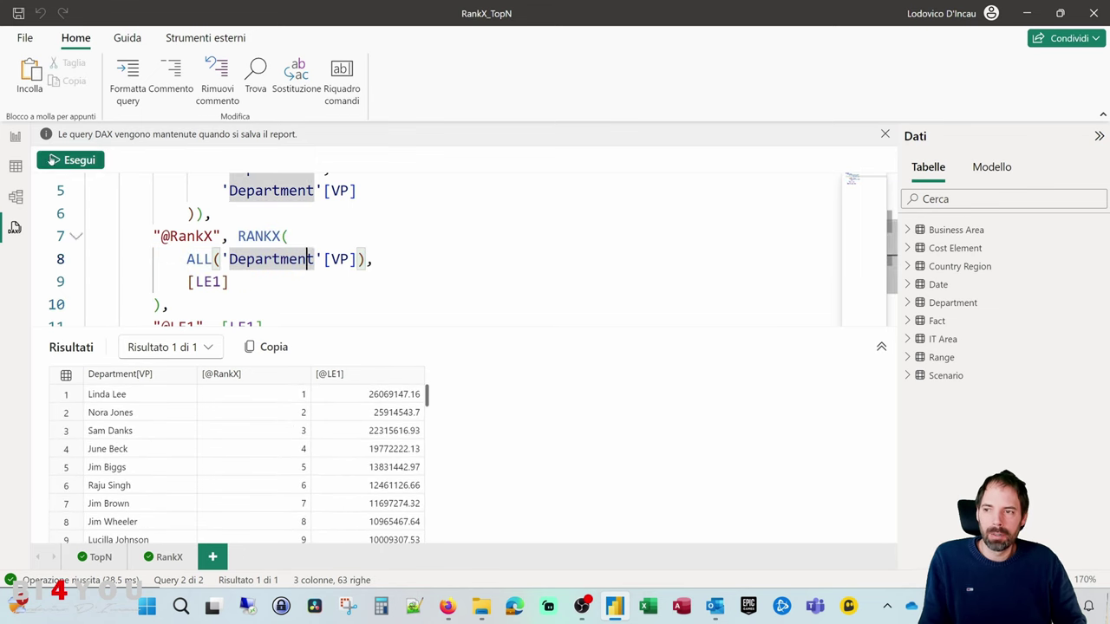
pyautogui.click(15, 136)
# Step: Open top_RankX and highlight RETURN, CALCULATE, [LE1] and the Department filter table
pyautogui.click(1051, 458)
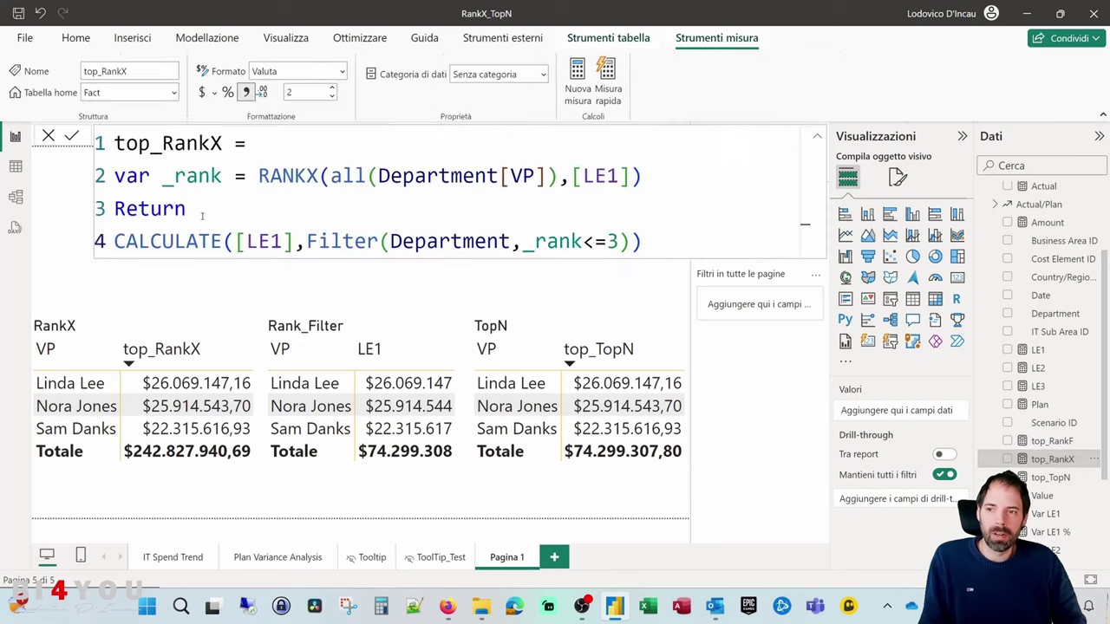
pyautogui.doubleClick(150, 208)
pyautogui.doubleClick(136, 241)
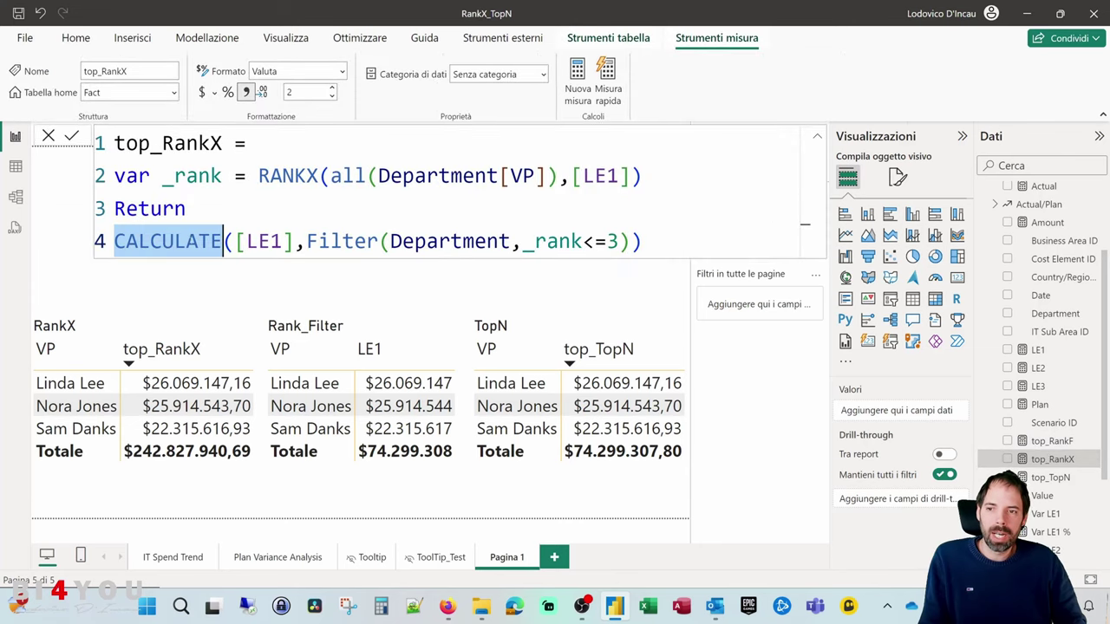
pyautogui.moveTo(235, 241); pyautogui.dragTo(297, 243)
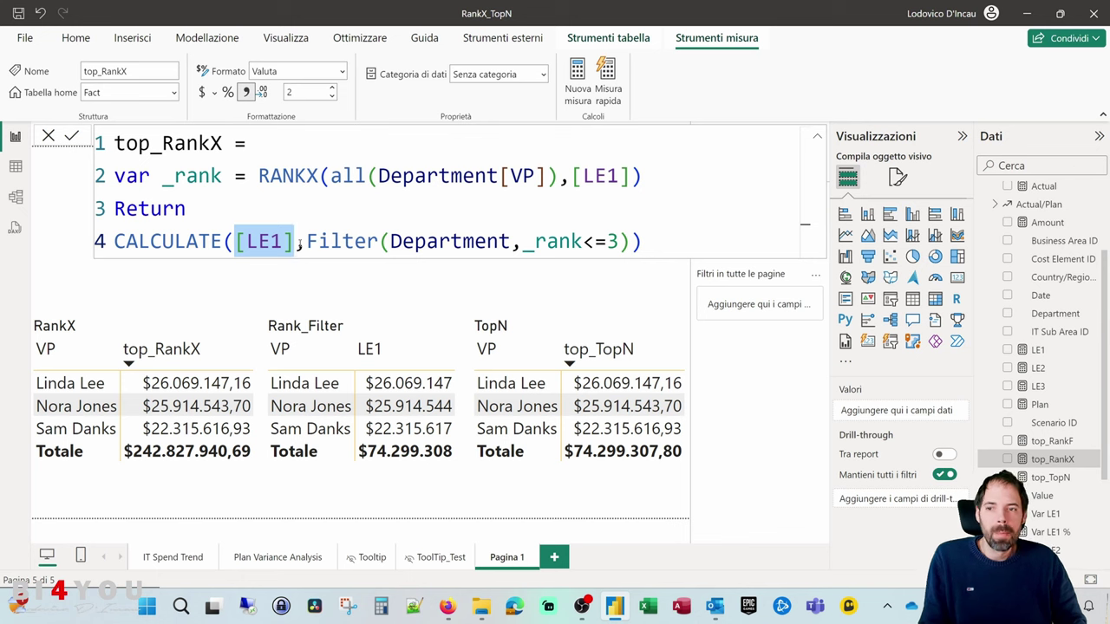
pyautogui.moveTo(307, 241); pyautogui.dragTo(509, 241)
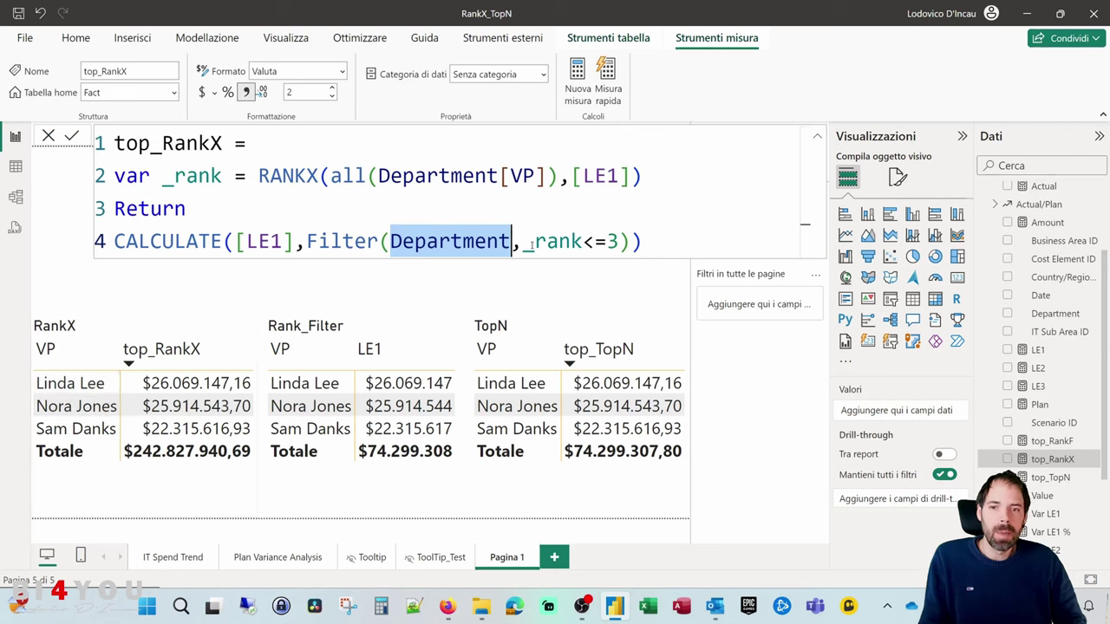
# Step: Highlight _rank and the _rank<=3 condition, close the formula, then reopen top_RankX
pyautogui.moveTo(523, 246); pyautogui.dragTo(572, 245)
pyautogui.moveTo(223, 178); pyautogui.dragTo(163, 178)
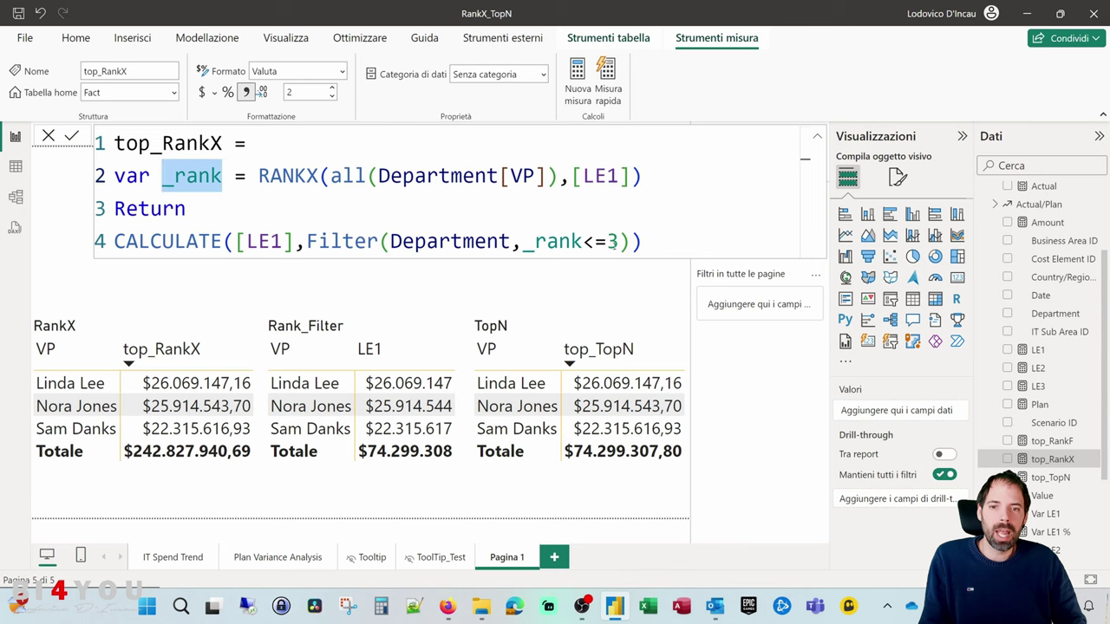
pyautogui.moveTo(619, 243); pyautogui.dragTo(582, 241)
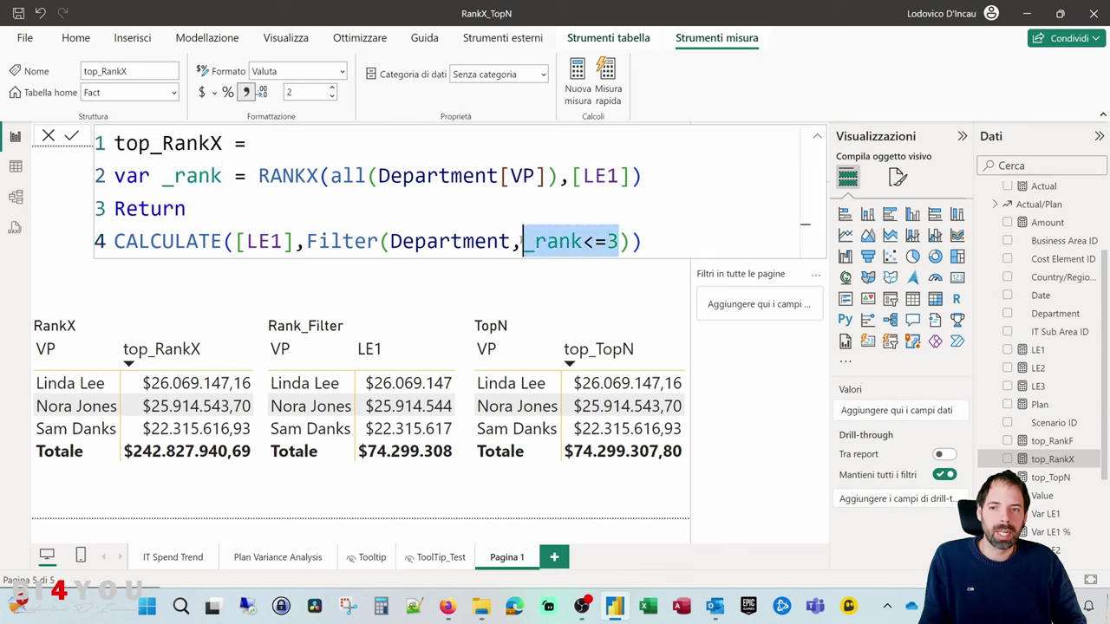
pyautogui.press('Escape')
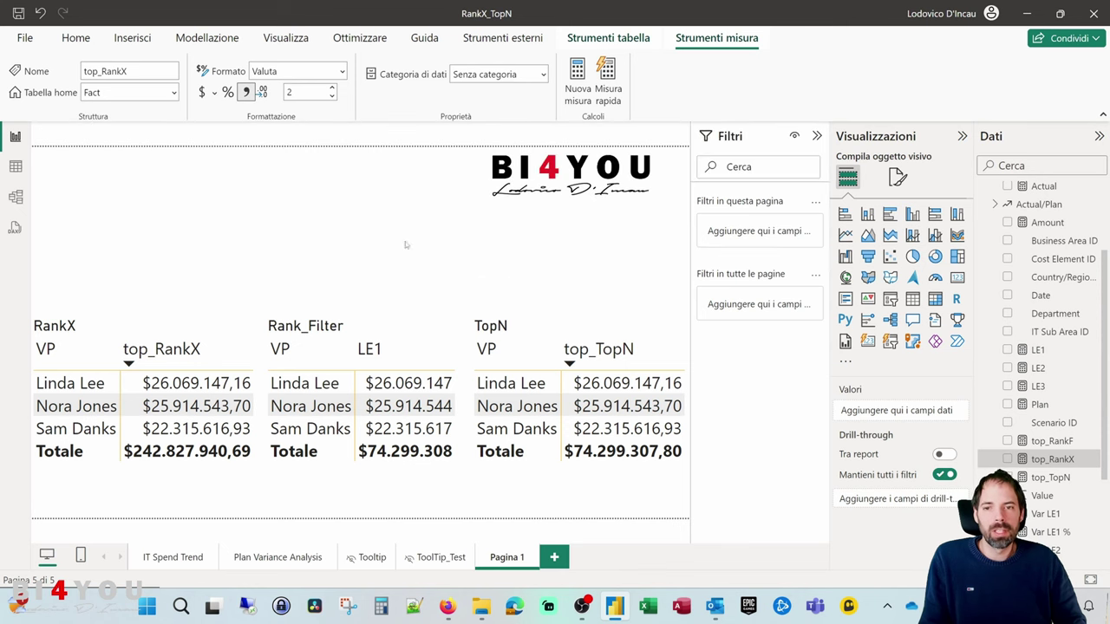
pyautogui.click(1050, 440)
pyautogui.click(1051, 459)
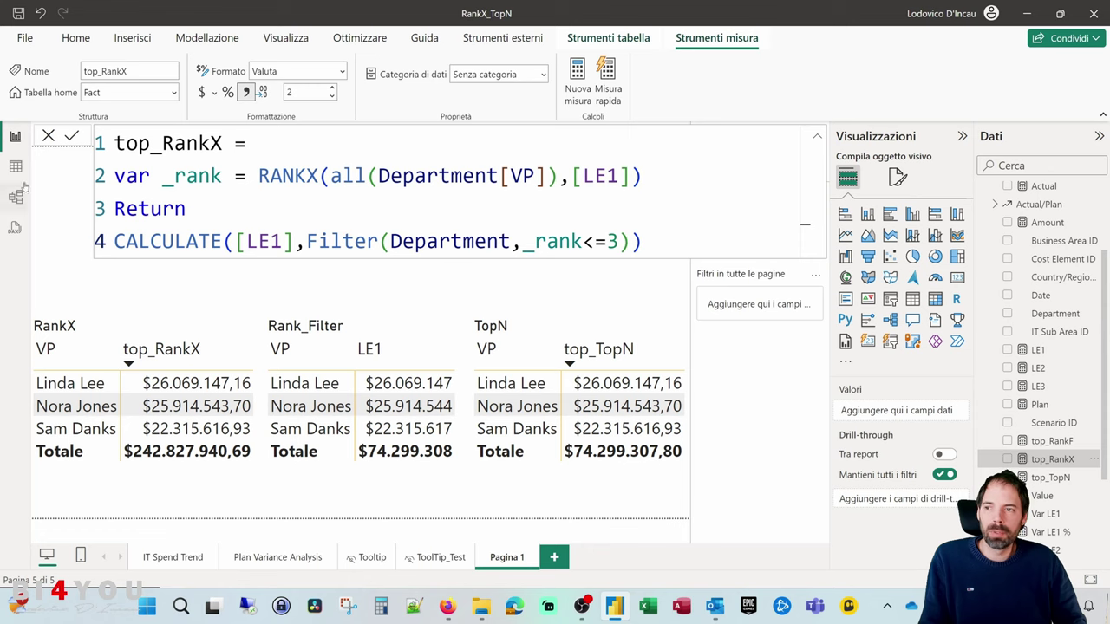
# Step: Select two VP result cells in DAX query view and compare them with the top_RankX formula
pyautogui.click(15, 227)
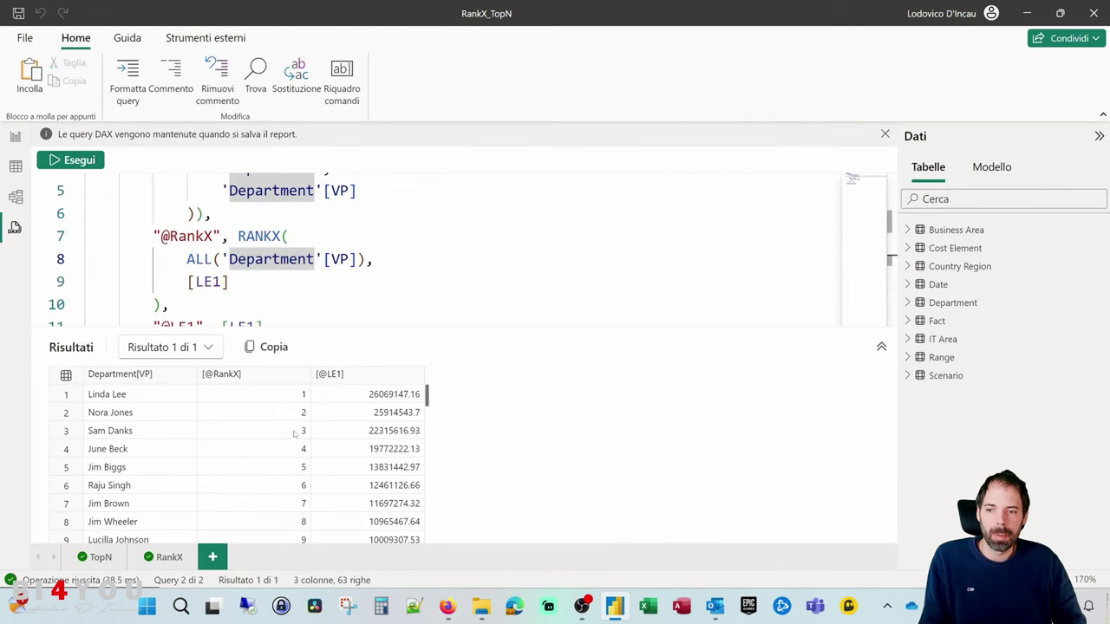
pyautogui.click(118, 488)
pyautogui.click(121, 520)
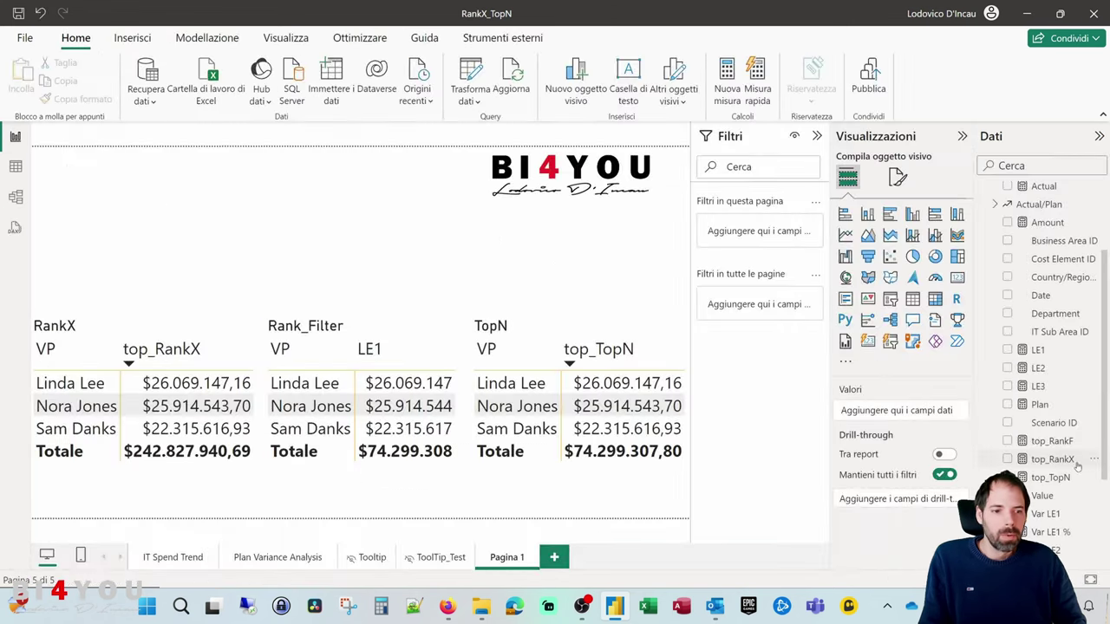
pyautogui.click(1075, 462)
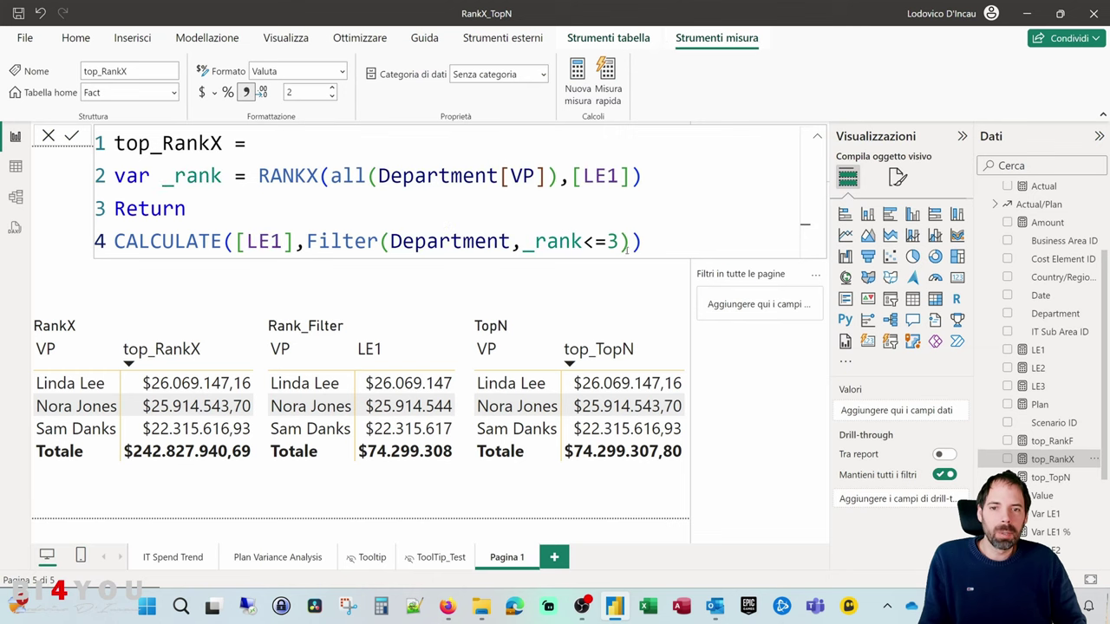
pyautogui.click(15, 227)
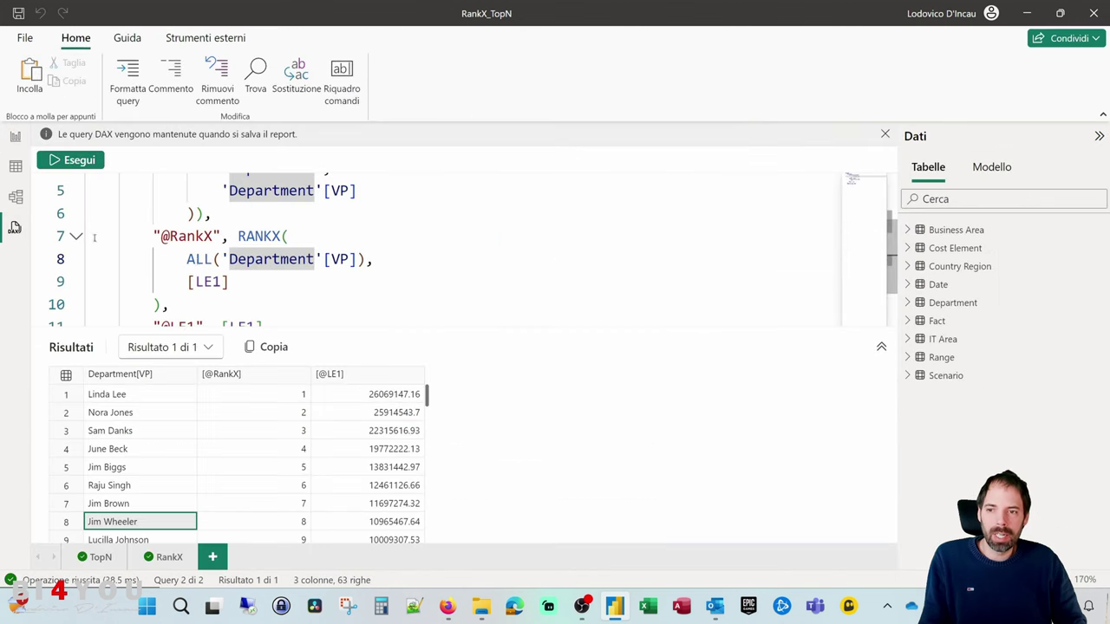
pyautogui.scroll(1, 279, 271)
pyautogui.scroll(-1, 279, 270)
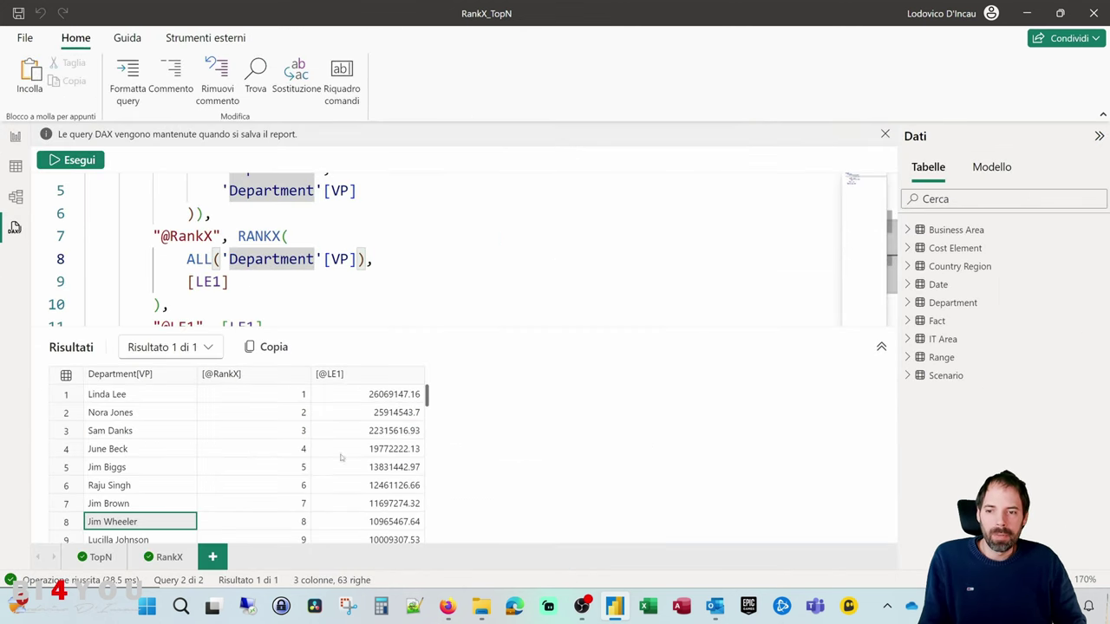
pyautogui.click(278, 282)
pyautogui.moveTo(238, 236); pyautogui.dragTo(162, 303)
pyautogui.scroll(1, 228, 258)
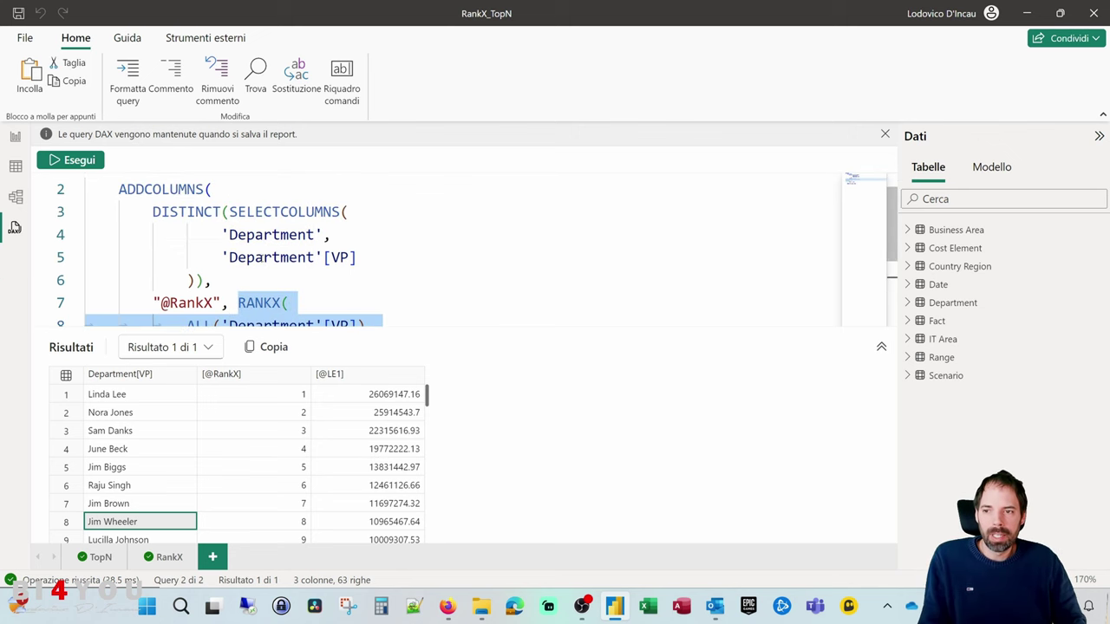
pyautogui.click(264, 256)
pyautogui.click(341, 278)
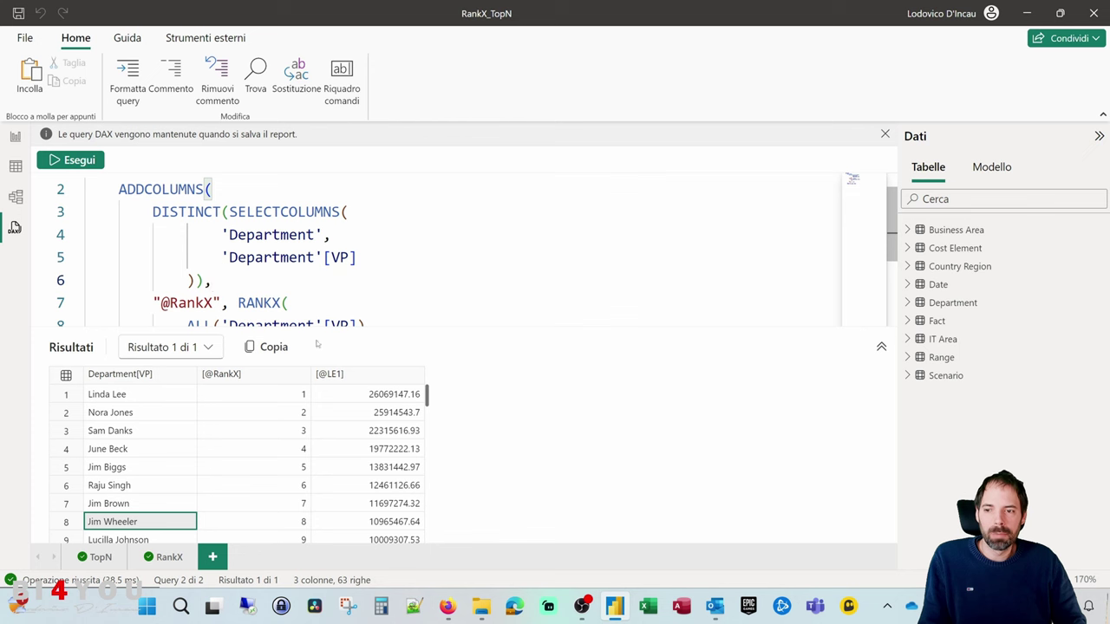
pyautogui.click(268, 375)
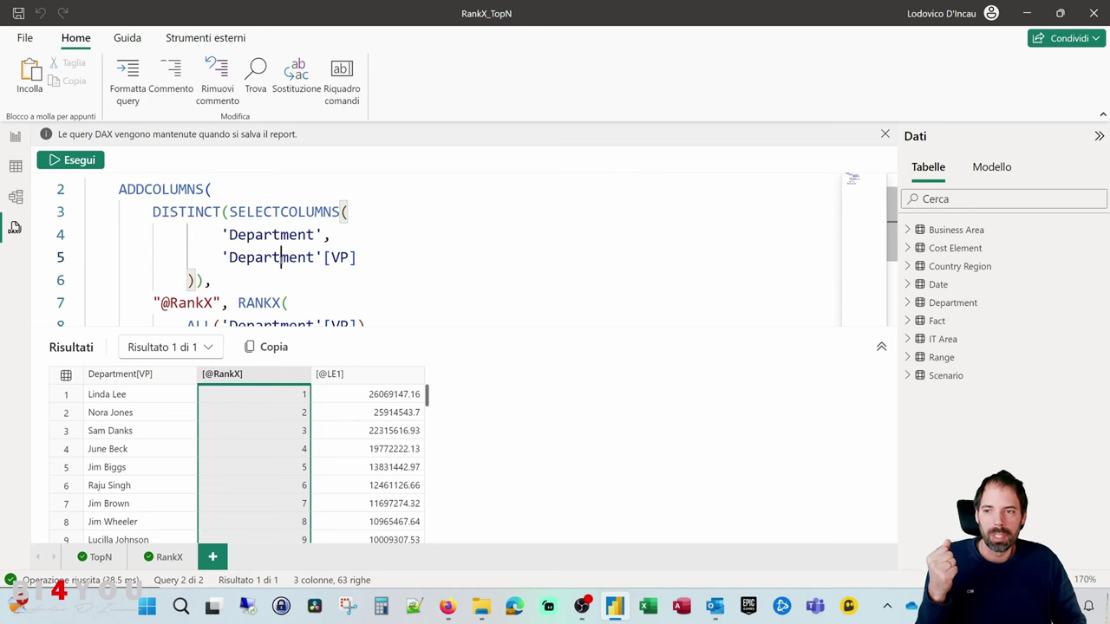
# Step: Highlight SELECTCOLUMNS, the Department table and the 'Department'[VP] column in the query
pyautogui.click(292, 255)
pyautogui.click(303, 284)
pyautogui.scroll(-1, 296, 281)
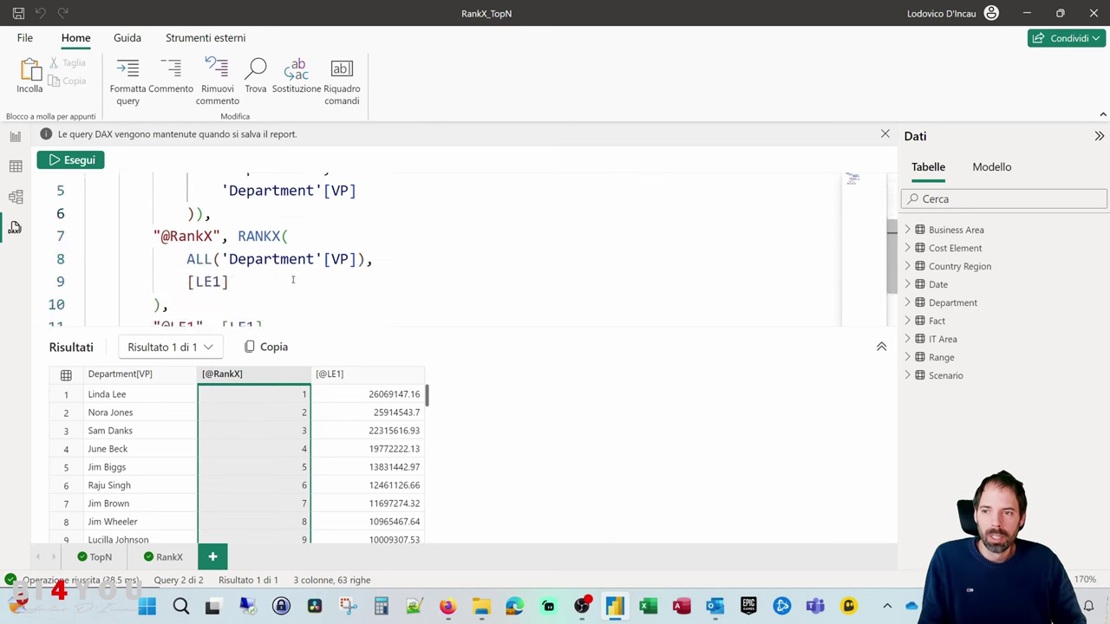
pyautogui.scroll(1, 278, 267)
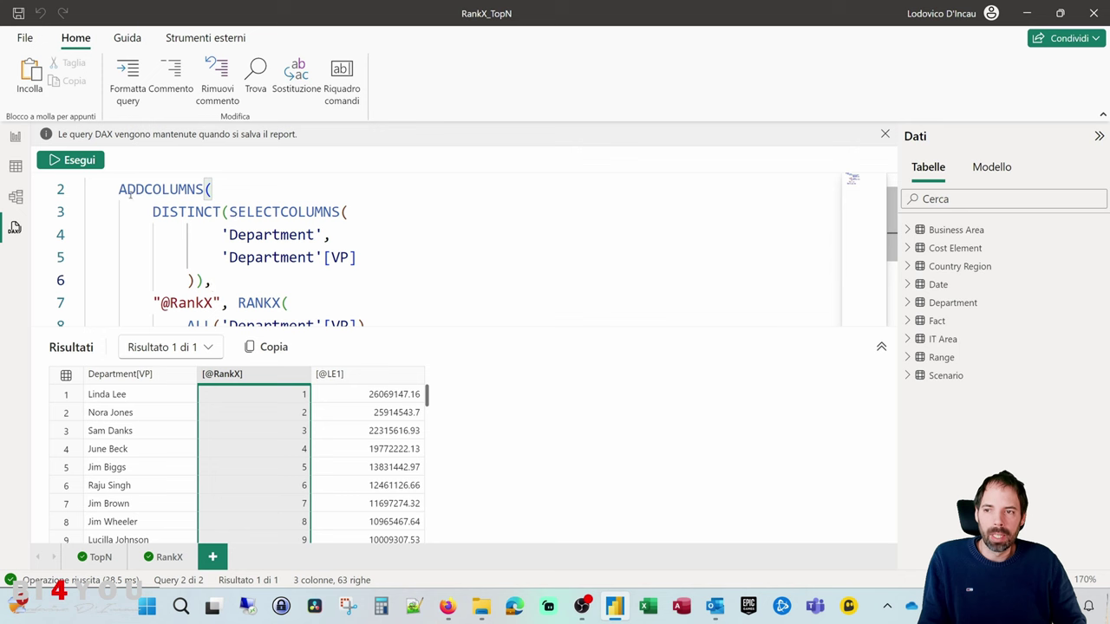
pyautogui.moveTo(230, 212); pyautogui.dragTo(341, 211)
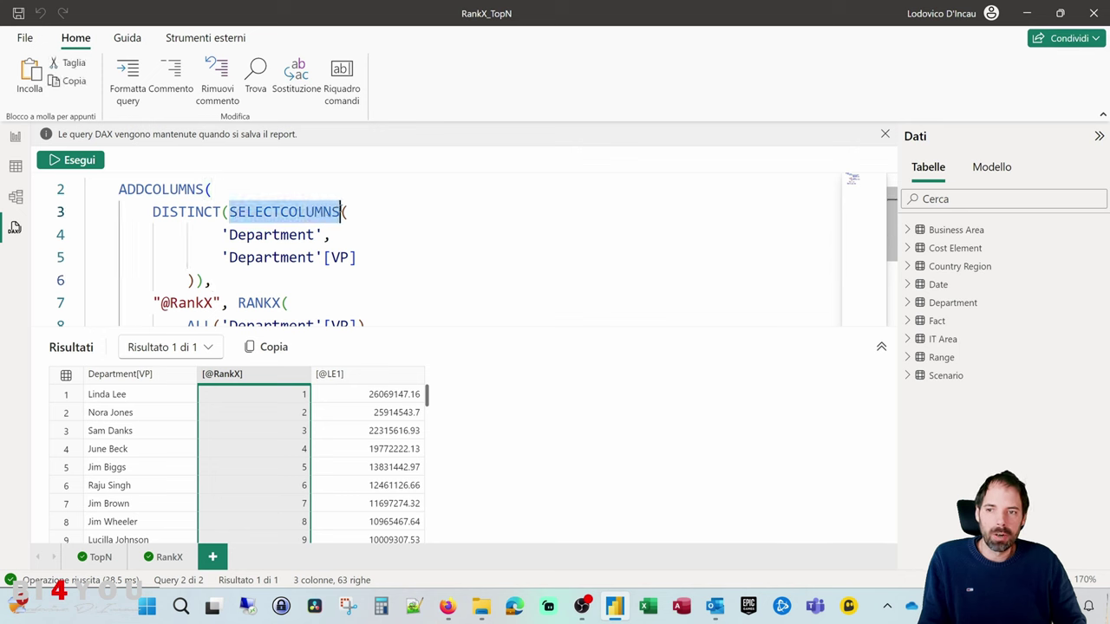
pyautogui.doubleClick(304, 234)
pyautogui.moveTo(229, 257); pyautogui.dragTo(362, 256)
pyautogui.click(363, 257)
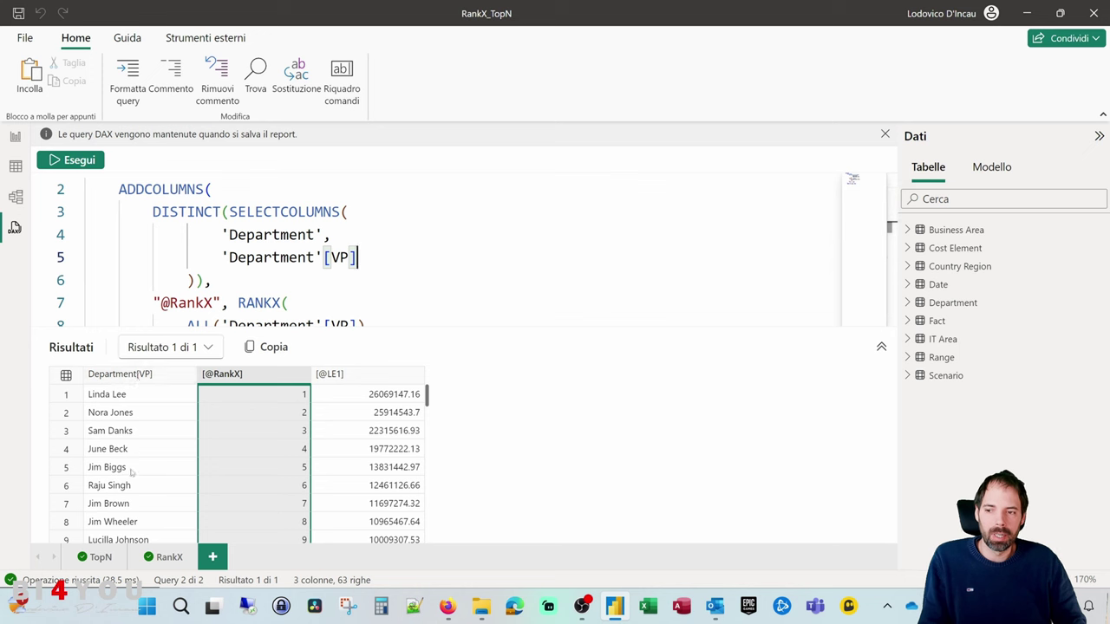
pyautogui.moveTo(358, 256); pyautogui.dragTo(220, 257)
pyautogui.moveTo(228, 211); pyautogui.dragTo(360, 257)
pyautogui.click(229, 257)
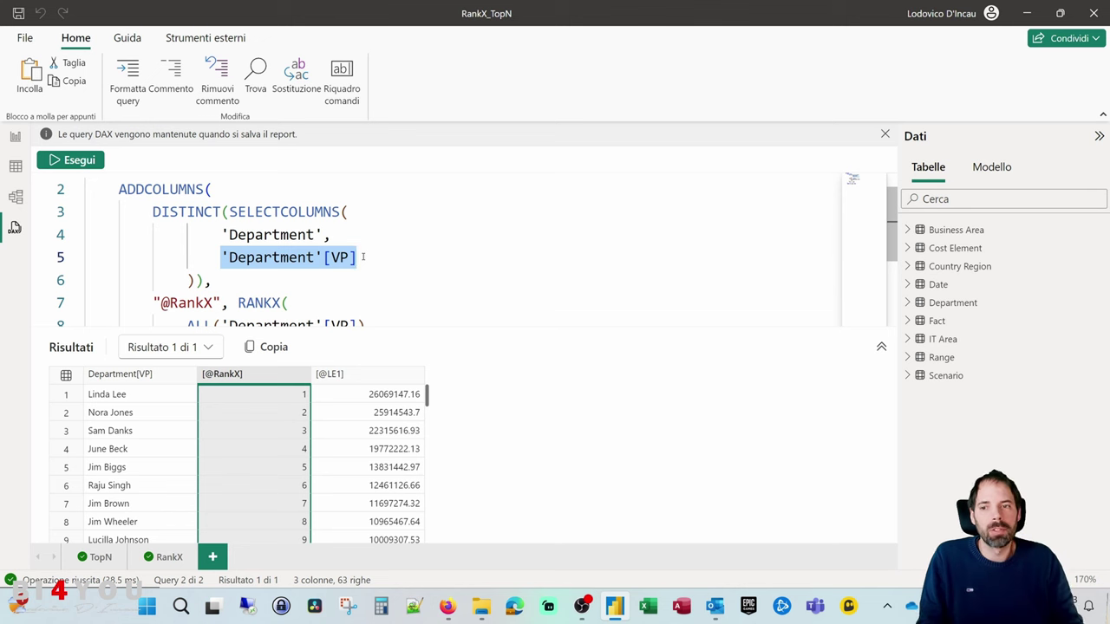
# Step: Remove DISTINCT from the query and rerun it to show repeated VP rows
pyautogui.click(363, 257)
pyautogui.moveTo(153, 212)
pyautogui.mouseDown()
pyautogui.moveTo(227, 212)
pyautogui.moveTo(152, 212)
pyautogui.mouseUp()
pyautogui.press('Delete')
pyautogui.click(201, 280)
pyautogui.press('BackSpace')
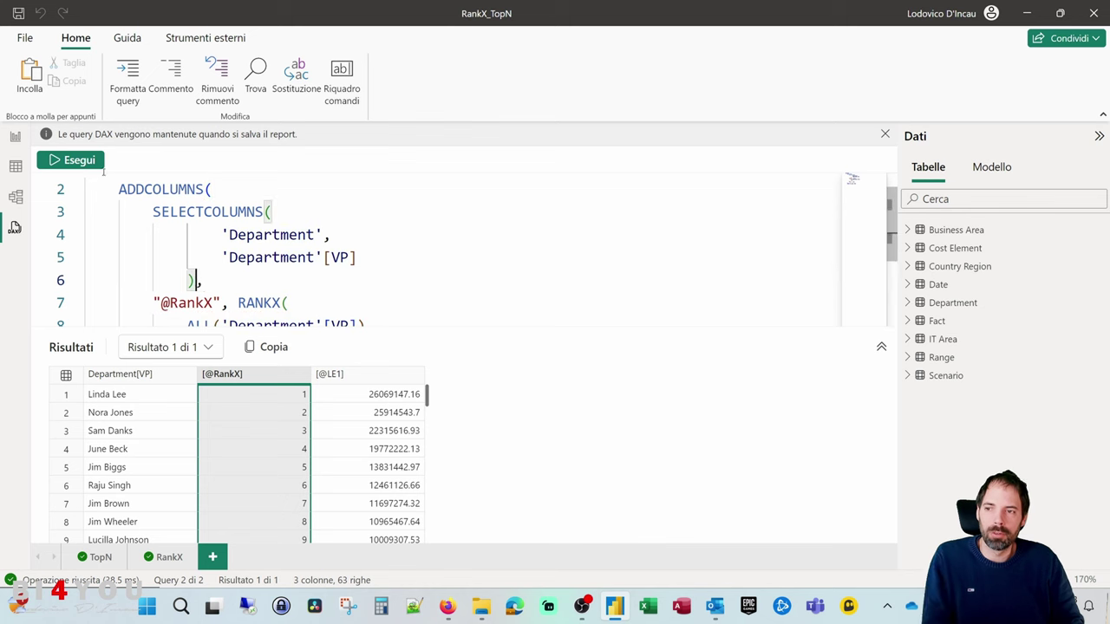
pyautogui.press('F5')
pyautogui.click(119, 396)
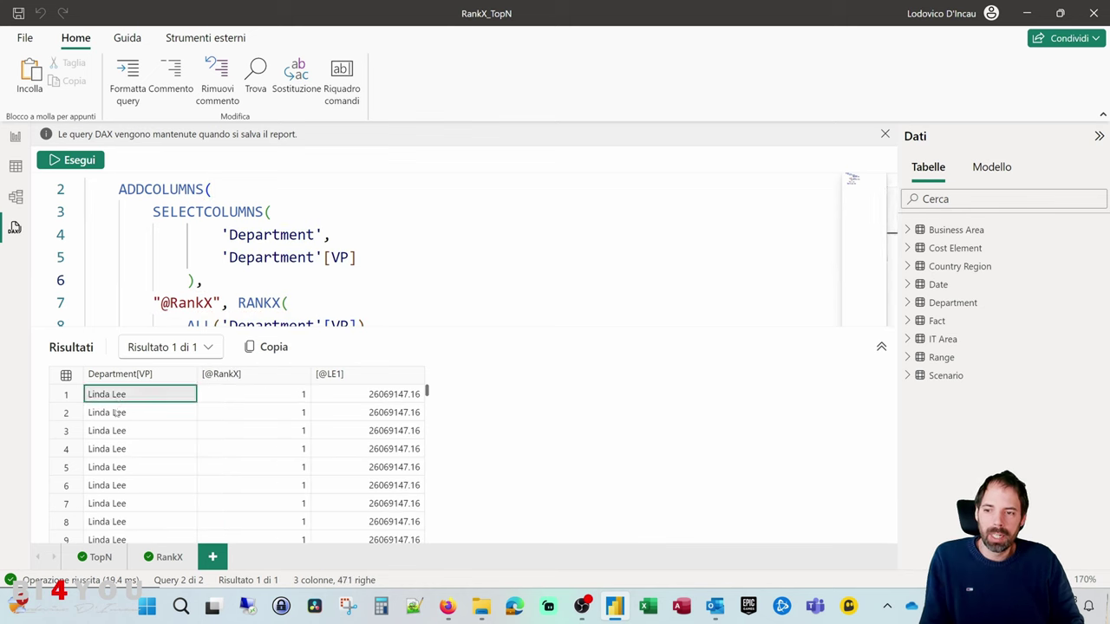
pyautogui.click(119, 413)
pyautogui.scroll(-4, 121, 451)
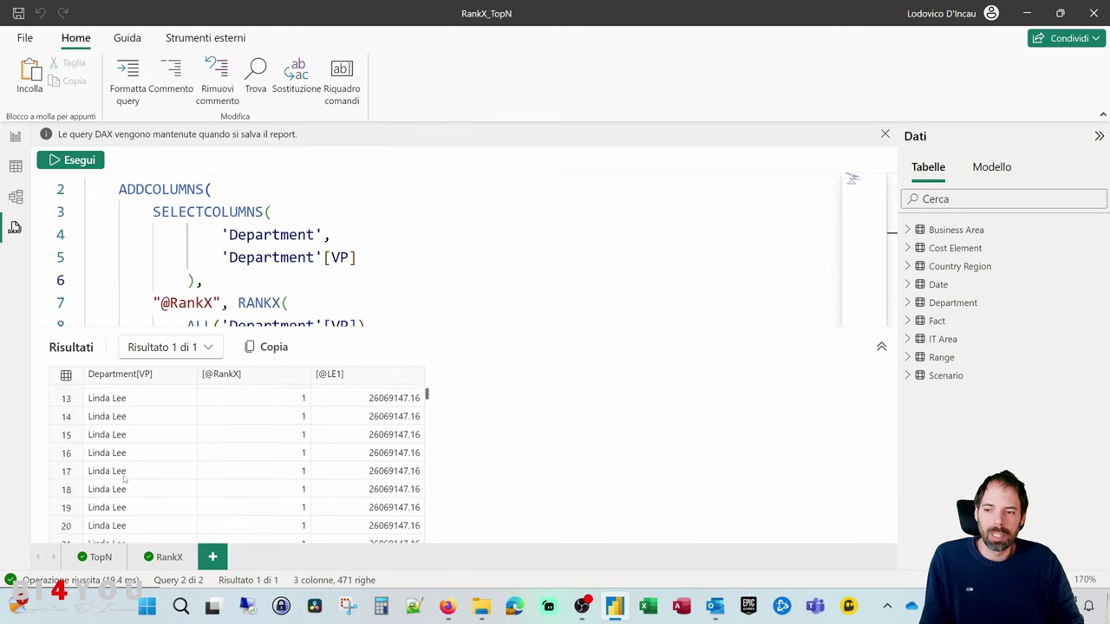
pyautogui.scroll(4, 124, 477)
pyautogui.click(121, 449)
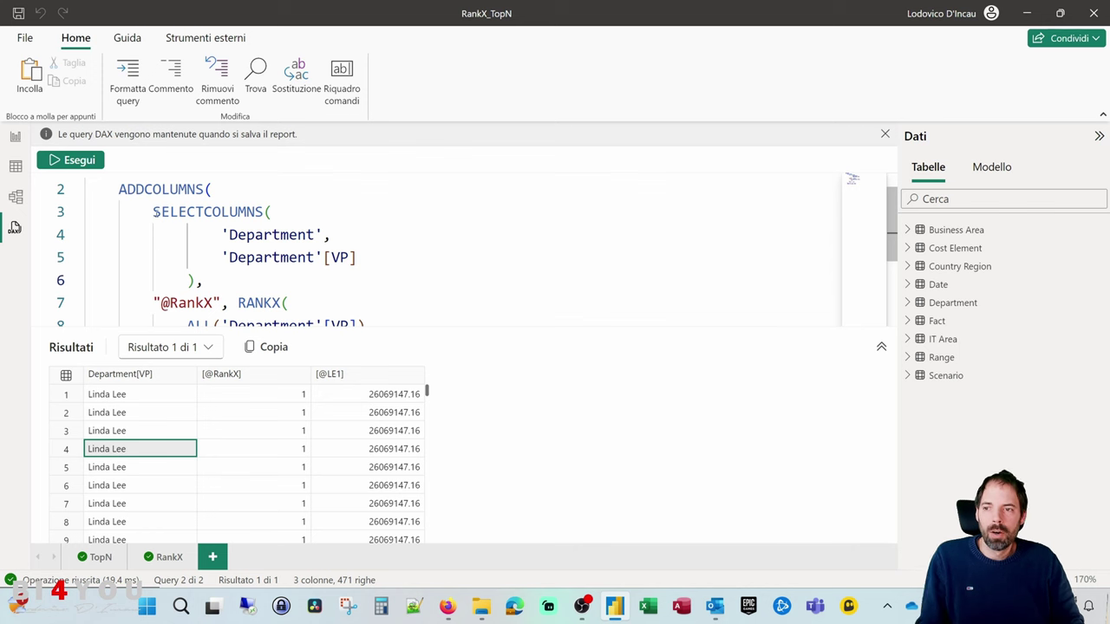
# Step: Wrap SELECTCOLUMNS in DISTINCT again and rerun the query for 63 ranked VPs
pyautogui.click(152, 212)
pyautogui.write('DISTINCT(')
pyautogui.click(197, 279)
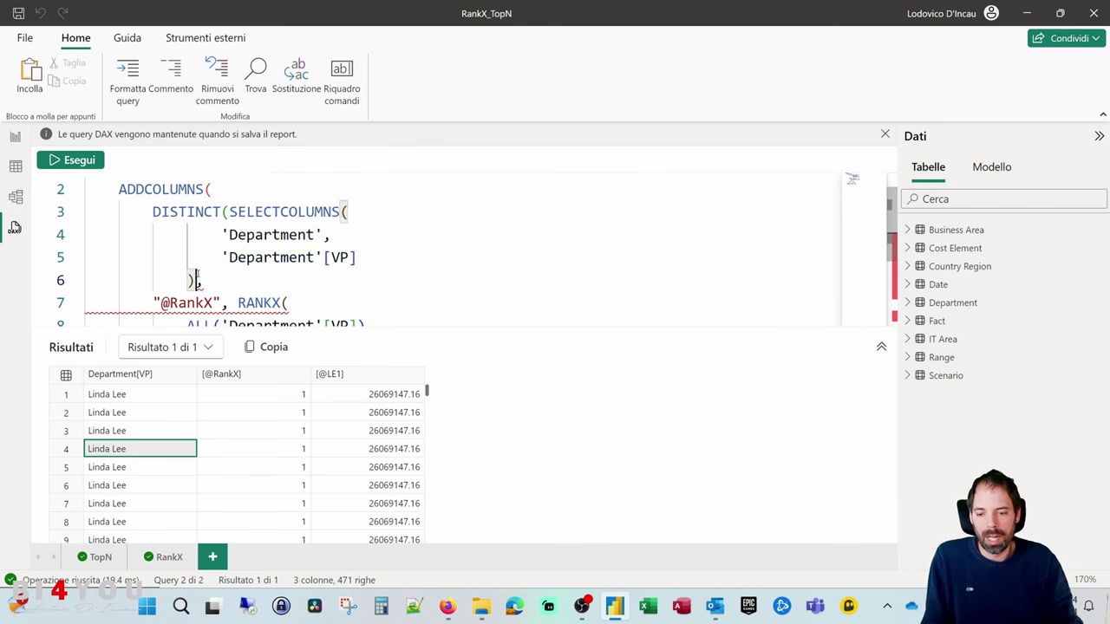
pyautogui.write(')')
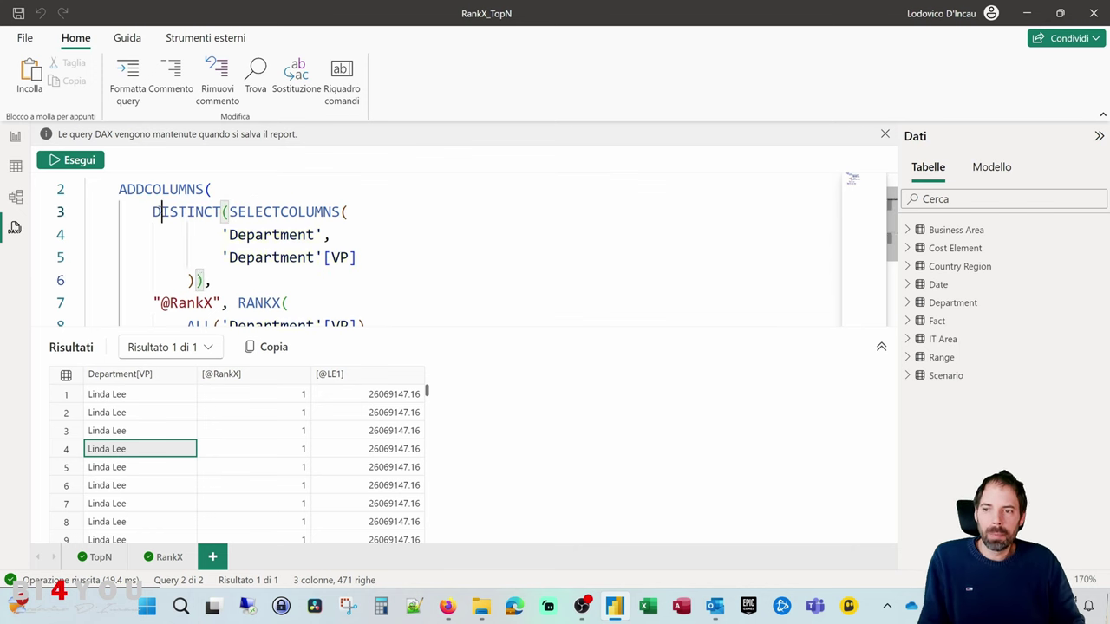
pyautogui.moveTo(154, 212); pyautogui.dragTo(205, 279)
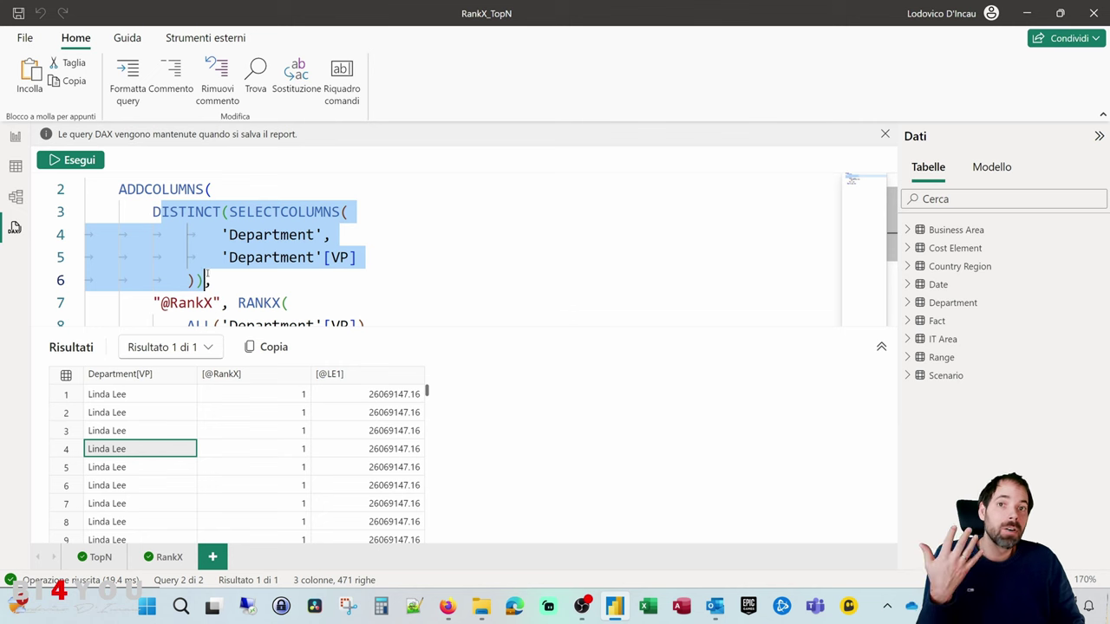
pyautogui.click(208, 189)
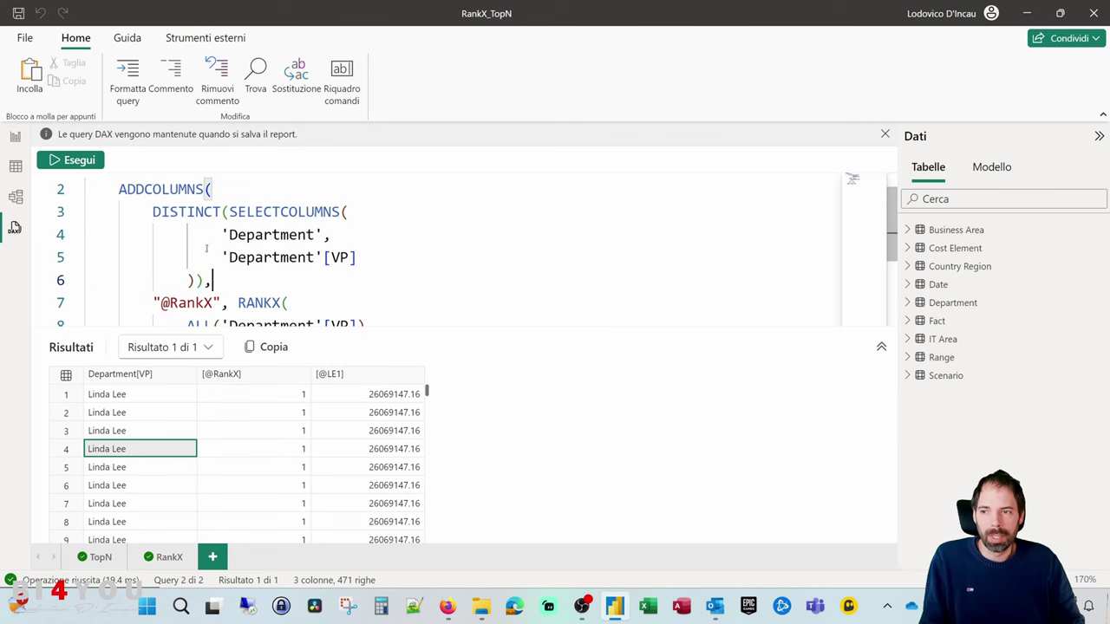
pyautogui.click(86, 161)
# Step: Highlight the ADDCOLUMNS call on line 2 and show its signature suggestions
pyautogui.moveTo(167, 210)
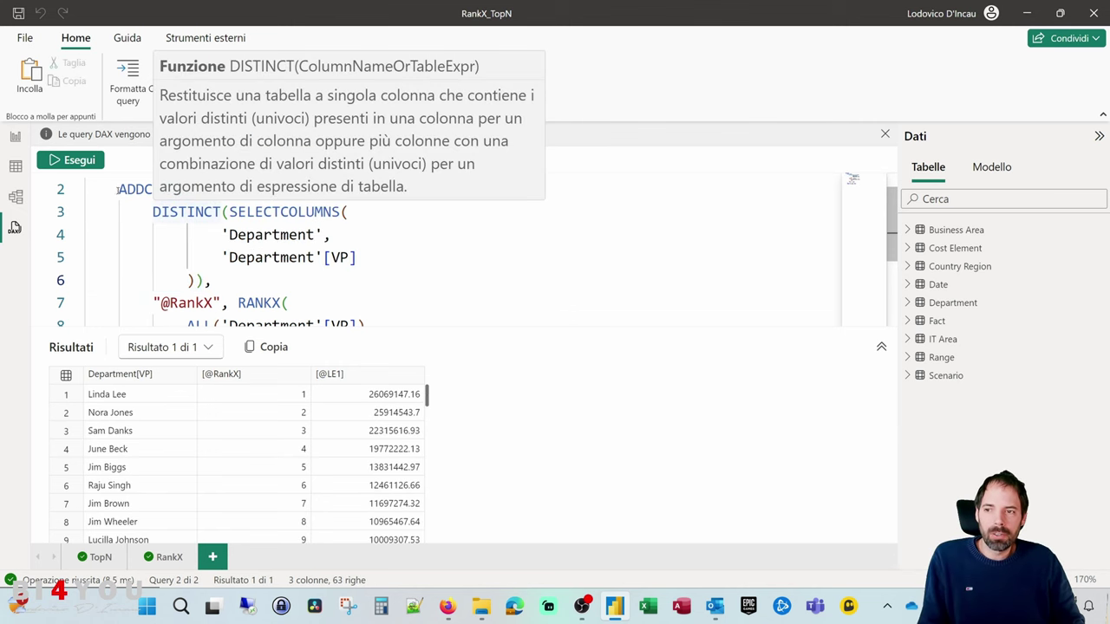
pyautogui.moveTo(118, 189); pyautogui.dragTo(215, 189)
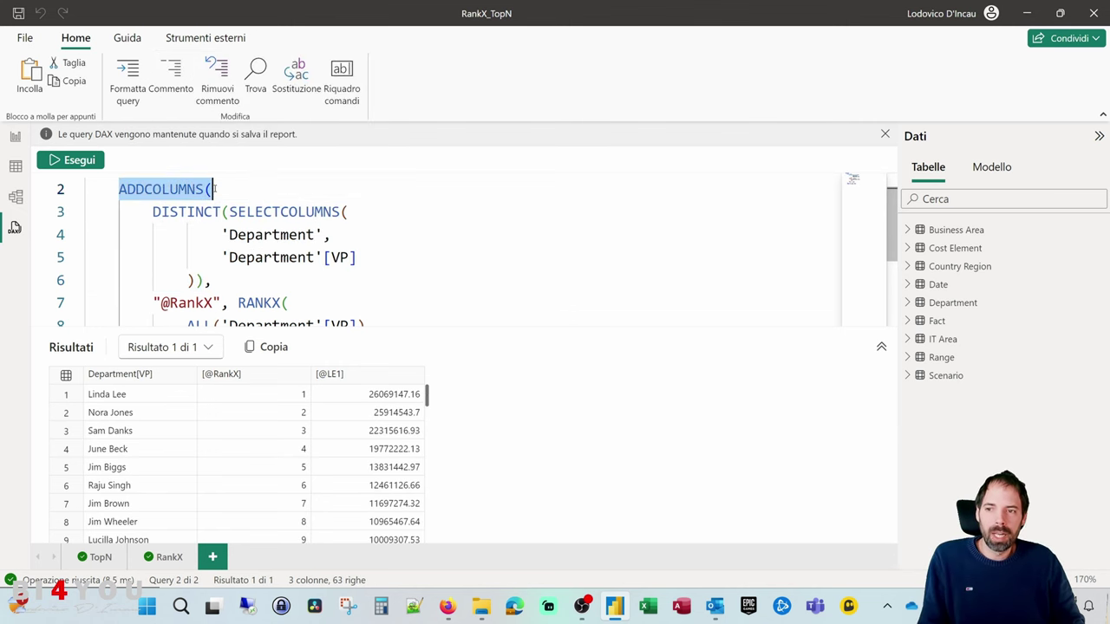
pyautogui.click(174, 225)
pyautogui.moveTo(153, 212); pyautogui.dragTo(198, 234)
pyautogui.click(217, 188)
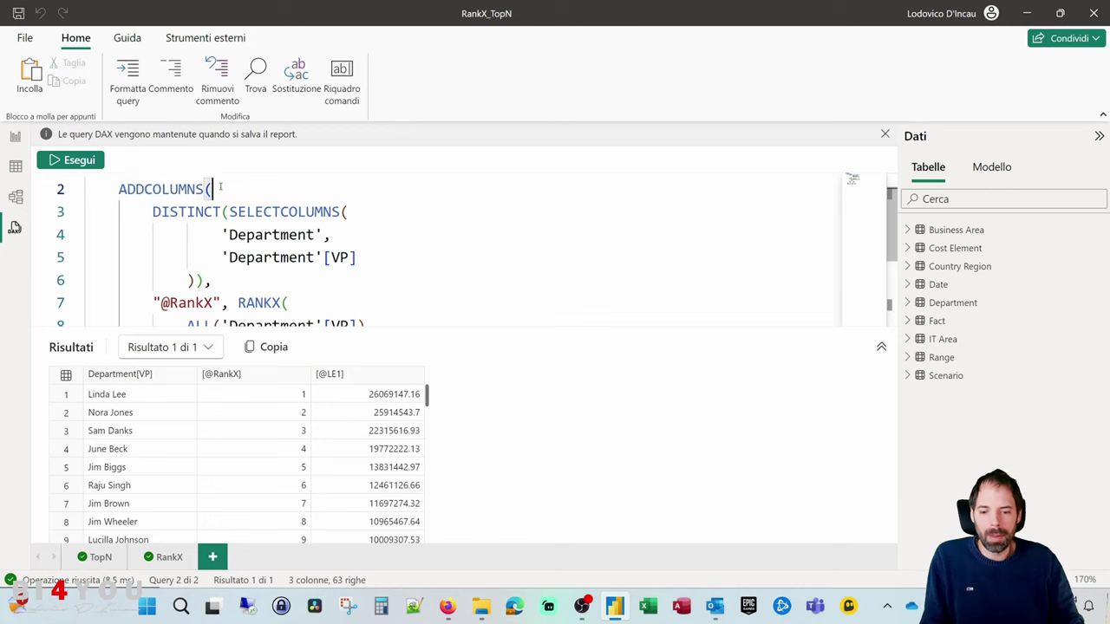
pyautogui.hotkey('ctrl', 'space')
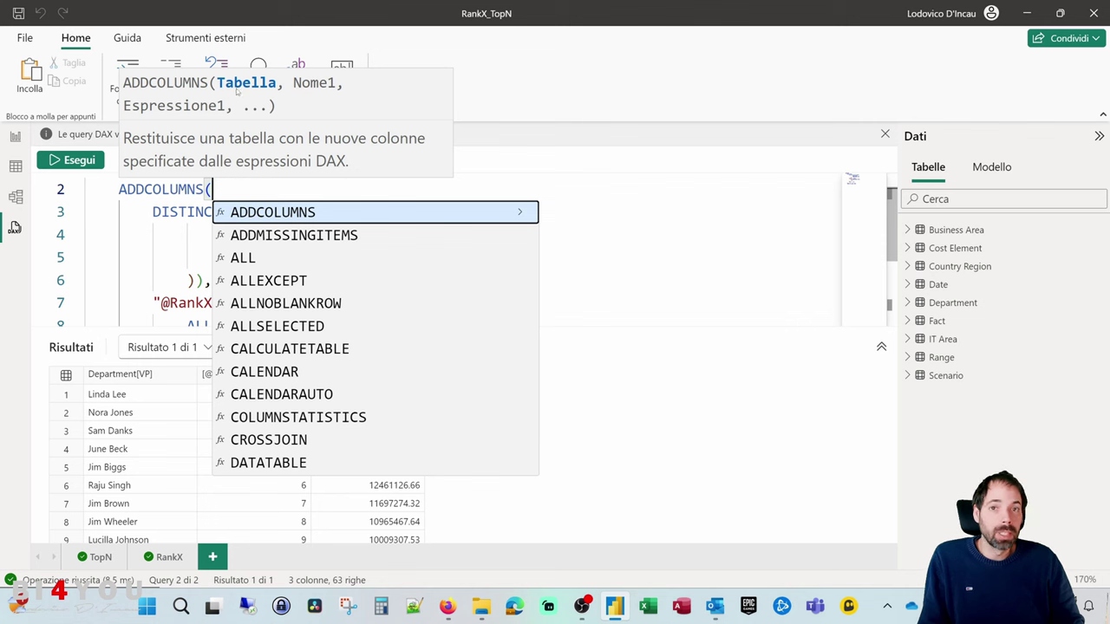
pyautogui.press('Escape')
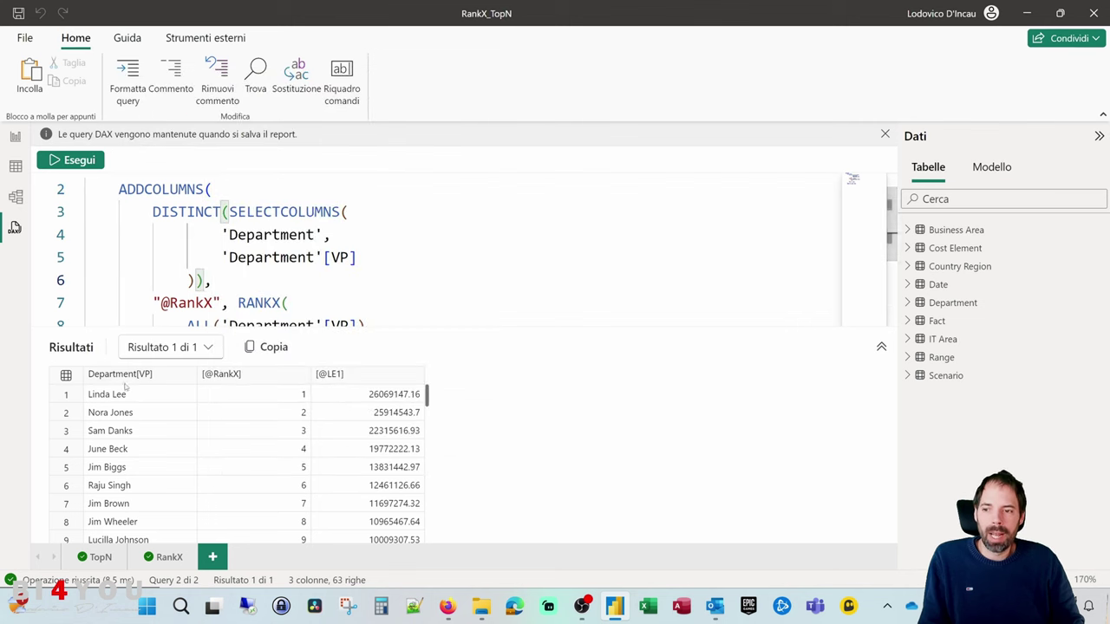
# Step: Select the Department[VP] results column and mark every Department reference in the query
pyautogui.click(125, 374)
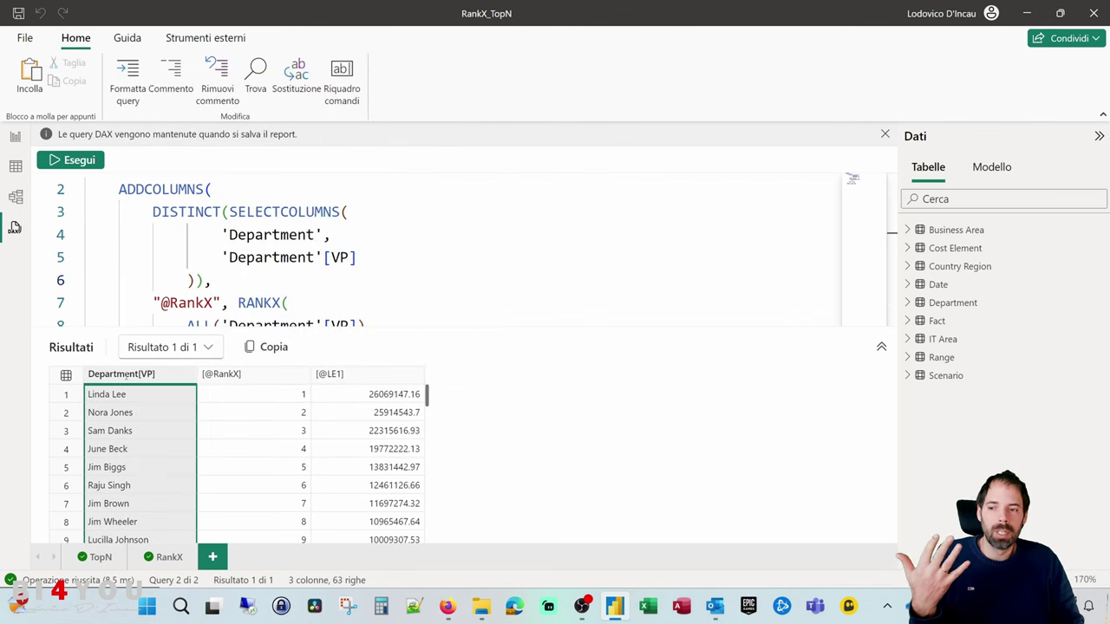
pyautogui.click(299, 256)
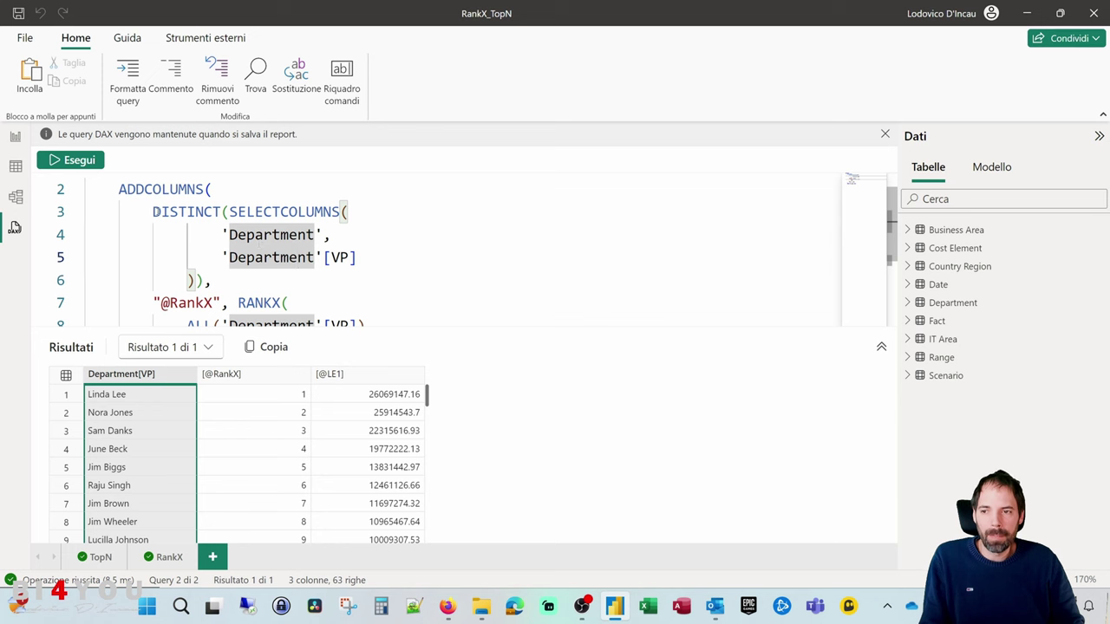
pyautogui.moveTo(152, 212); pyautogui.dragTo(211, 280)
pyautogui.scroll(-2, 233, 253)
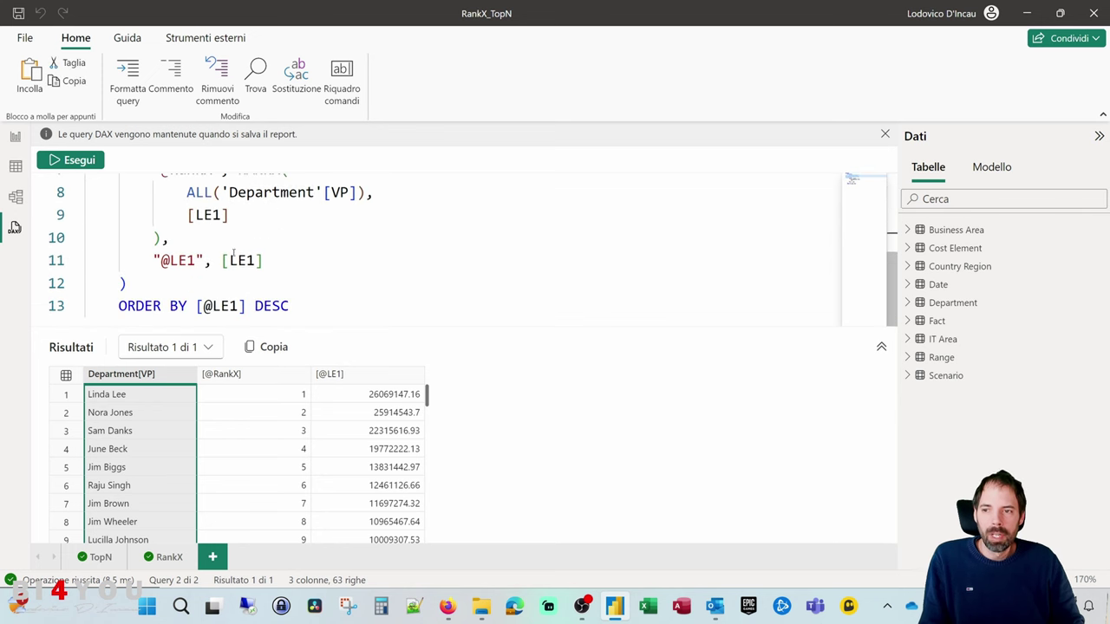
pyautogui.scroll(1, 233, 254)
pyautogui.click(230, 282)
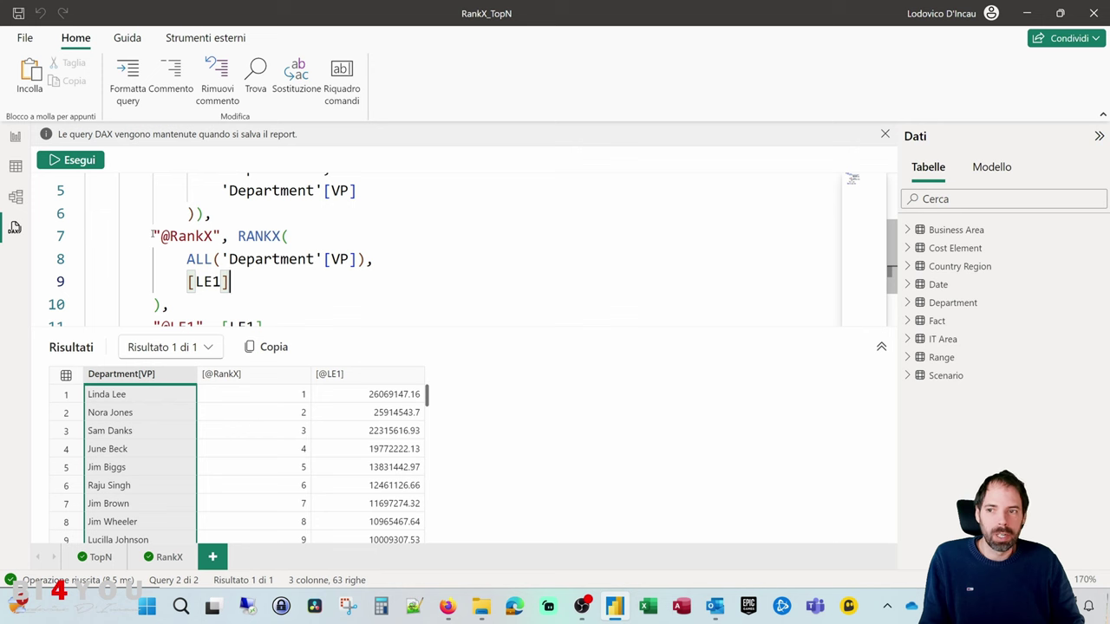
pyautogui.moveTo(152, 235); pyautogui.dragTo(222, 236)
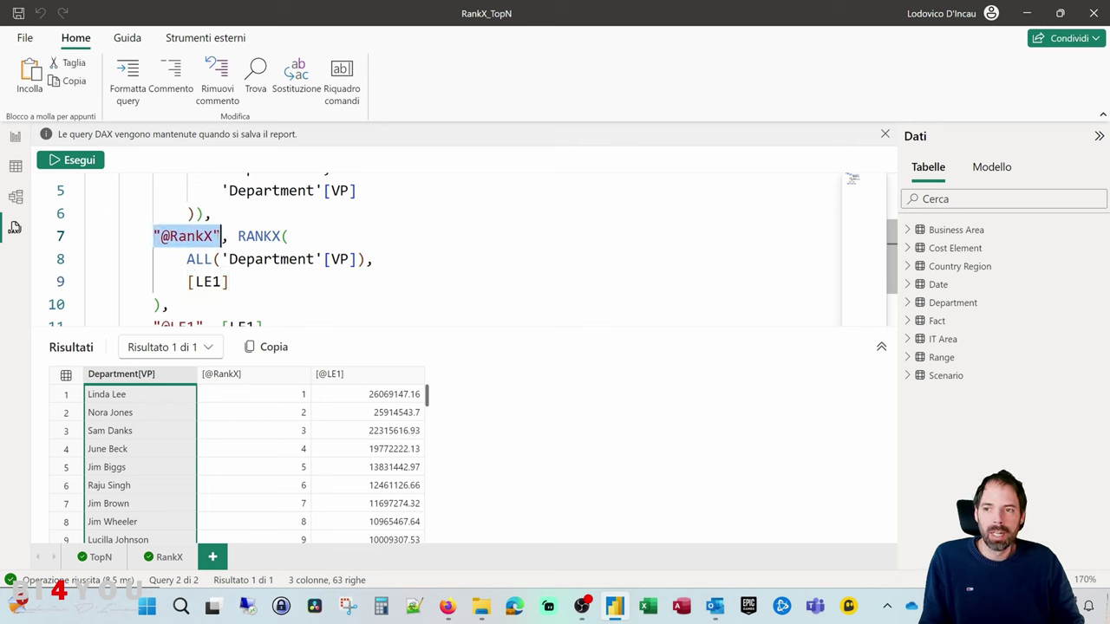
pyautogui.click(213, 236)
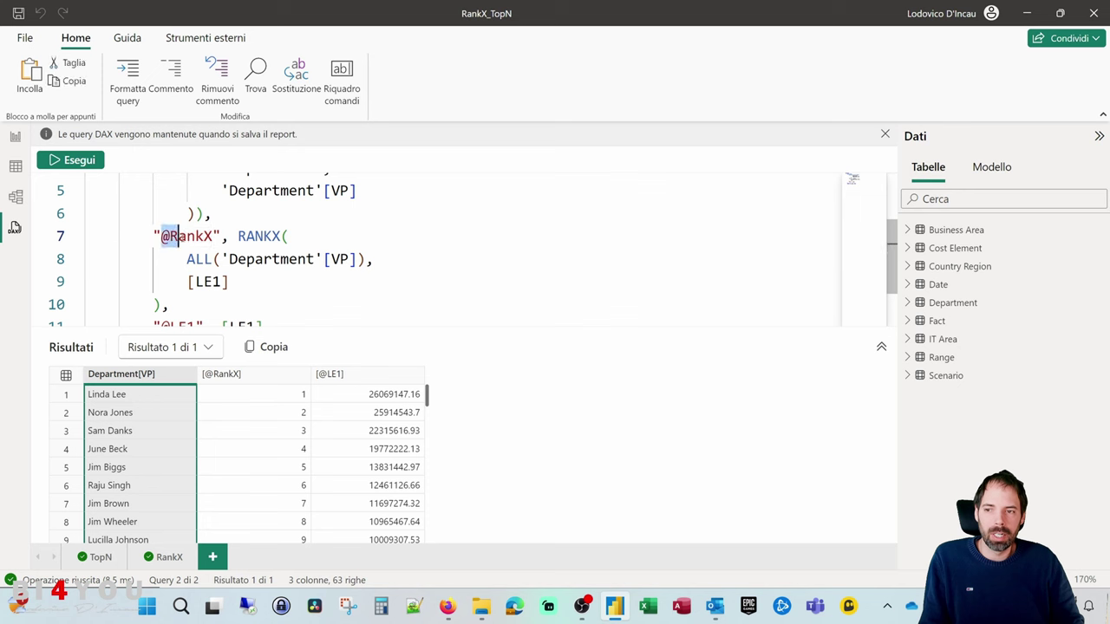
pyautogui.click(192, 280)
pyautogui.click(224, 235)
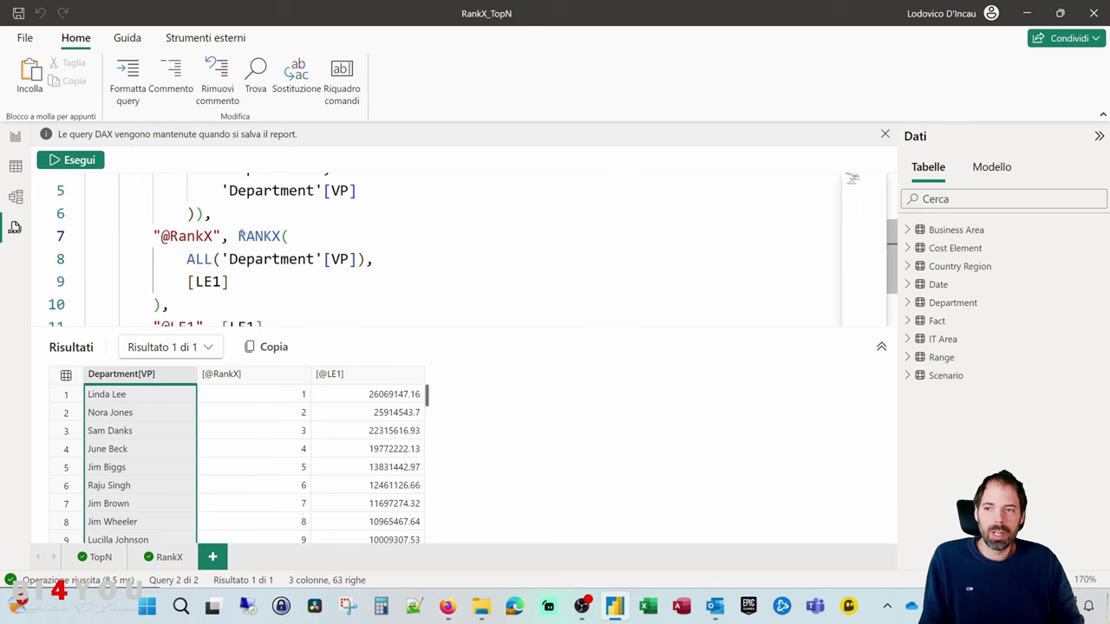
pyautogui.moveTo(237, 236); pyautogui.dragTo(163, 305)
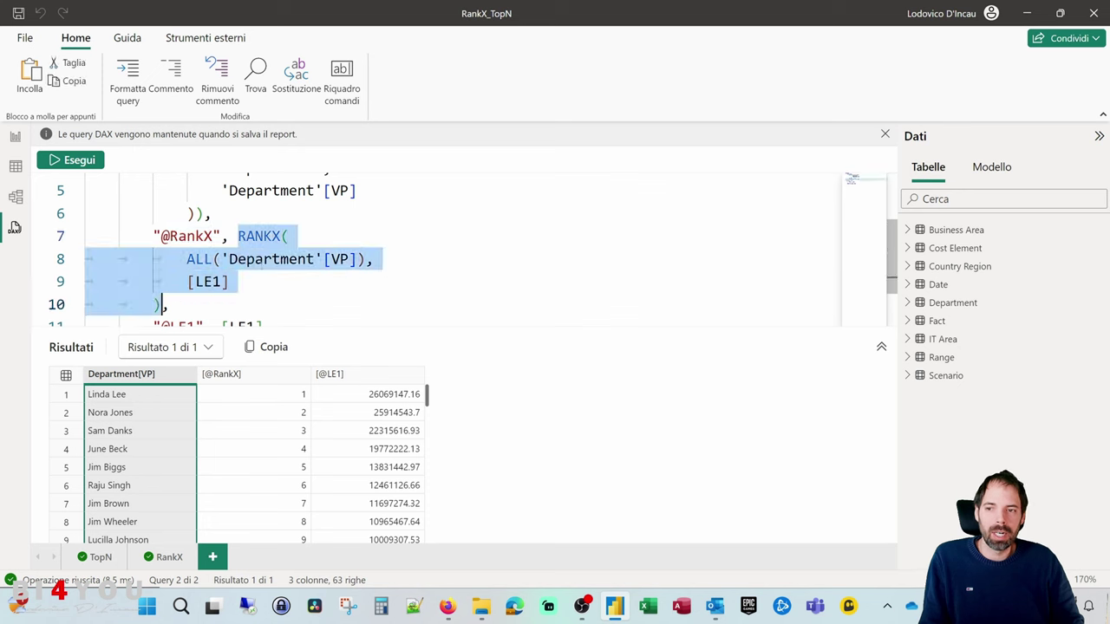
pyautogui.click(257, 285)
pyautogui.click(270, 431)
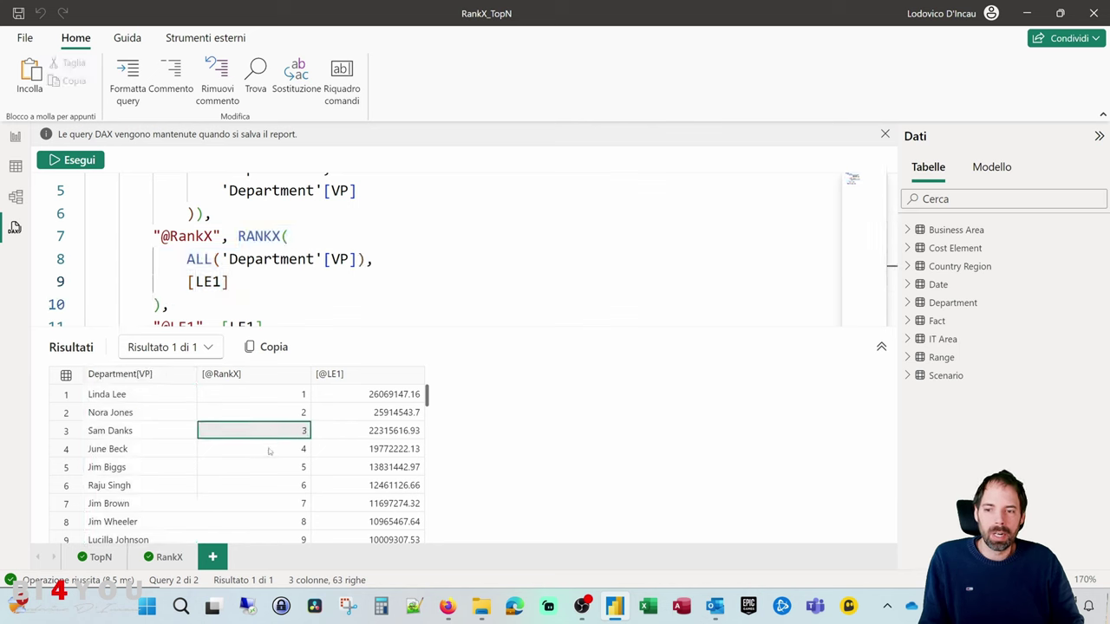
pyautogui.click(271, 449)
pyautogui.click(273, 484)
pyautogui.click(274, 520)
pyautogui.scroll(-1, 196, 279)
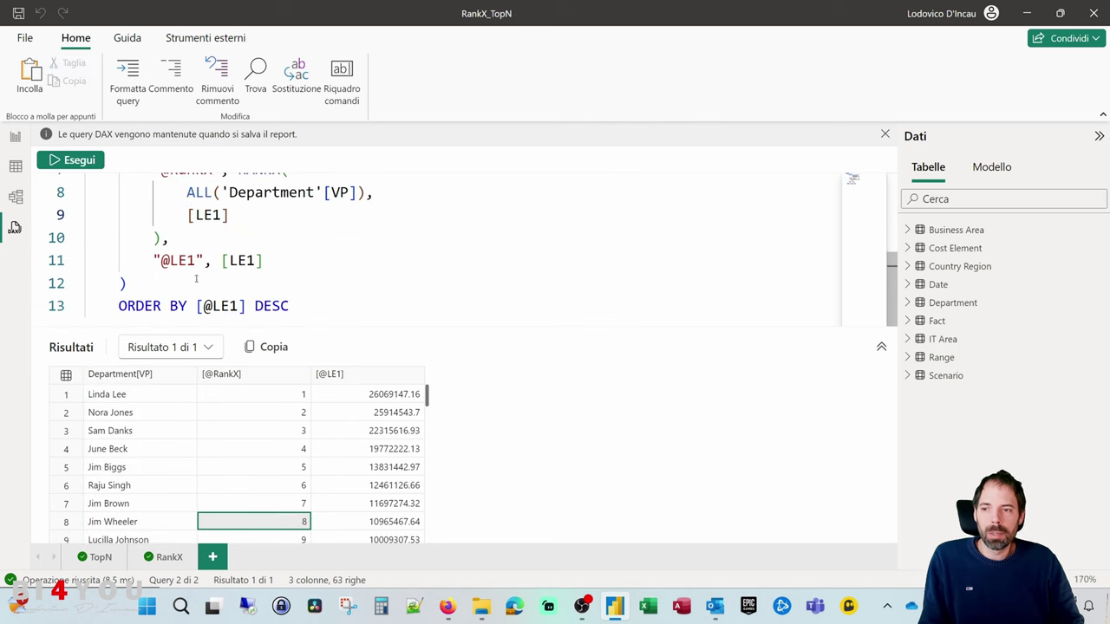
pyautogui.doubleClick(165, 239)
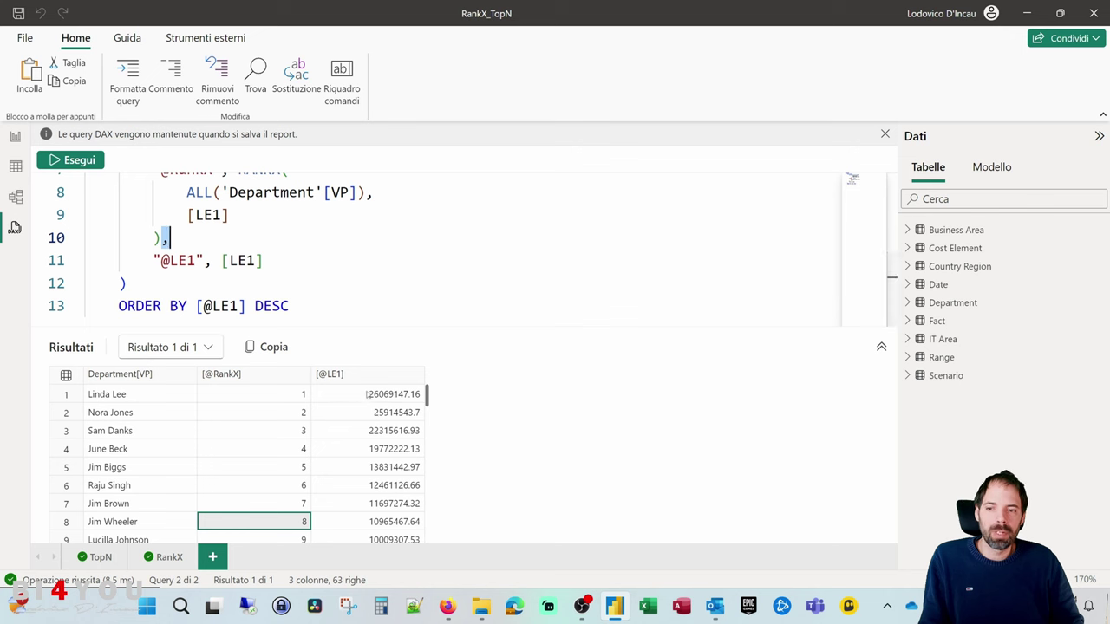
pyautogui.click(127, 283)
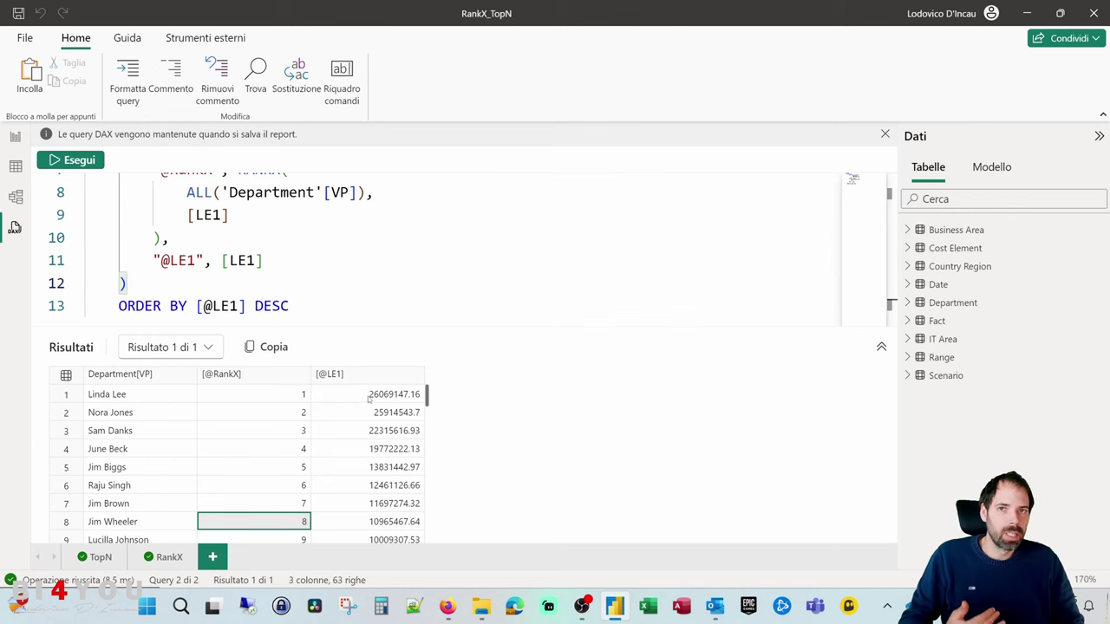
pyautogui.click(223, 260)
pyautogui.moveTo(154, 260); pyautogui.dragTo(276, 262)
pyautogui.click(211, 260)
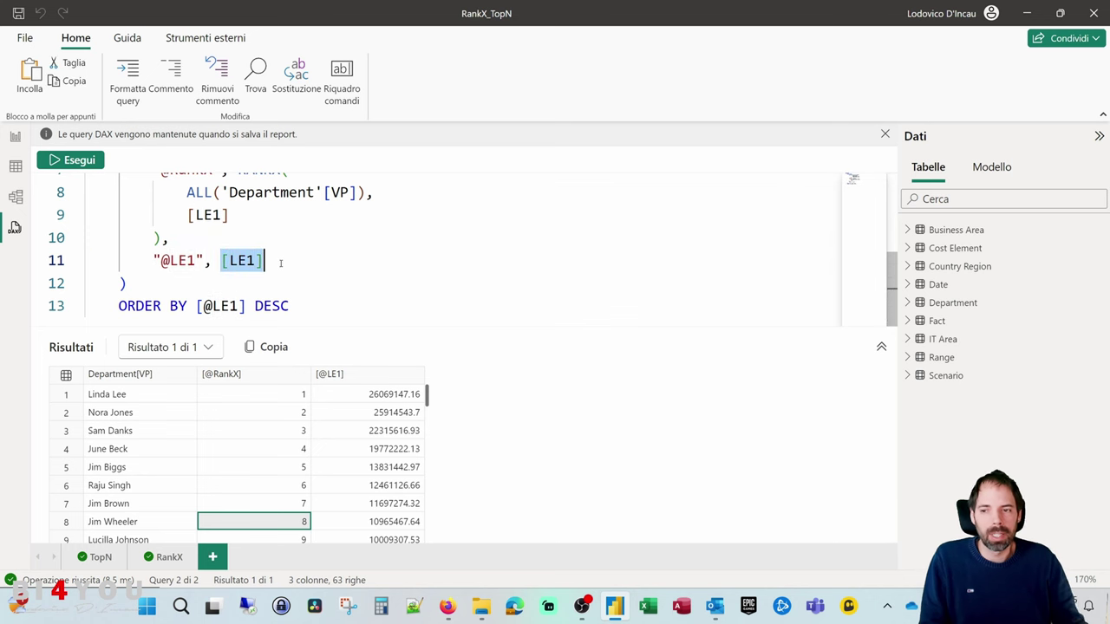
pyautogui.click(282, 263)
pyautogui.click(283, 283)
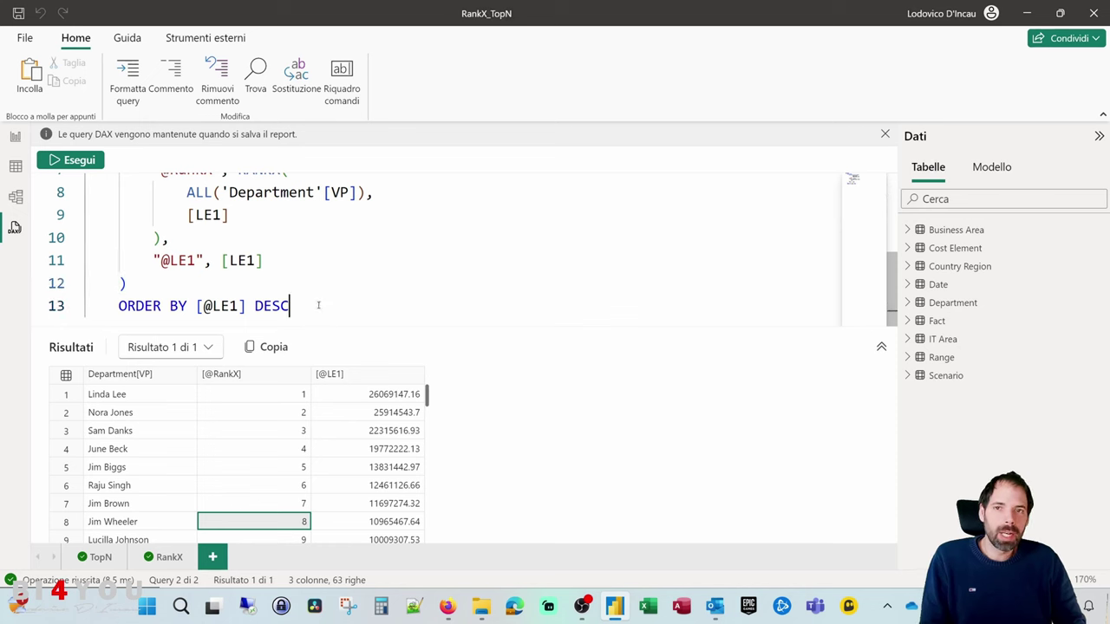
pyautogui.scroll(3, 217, 260)
pyautogui.scroll(-3, 148, 238)
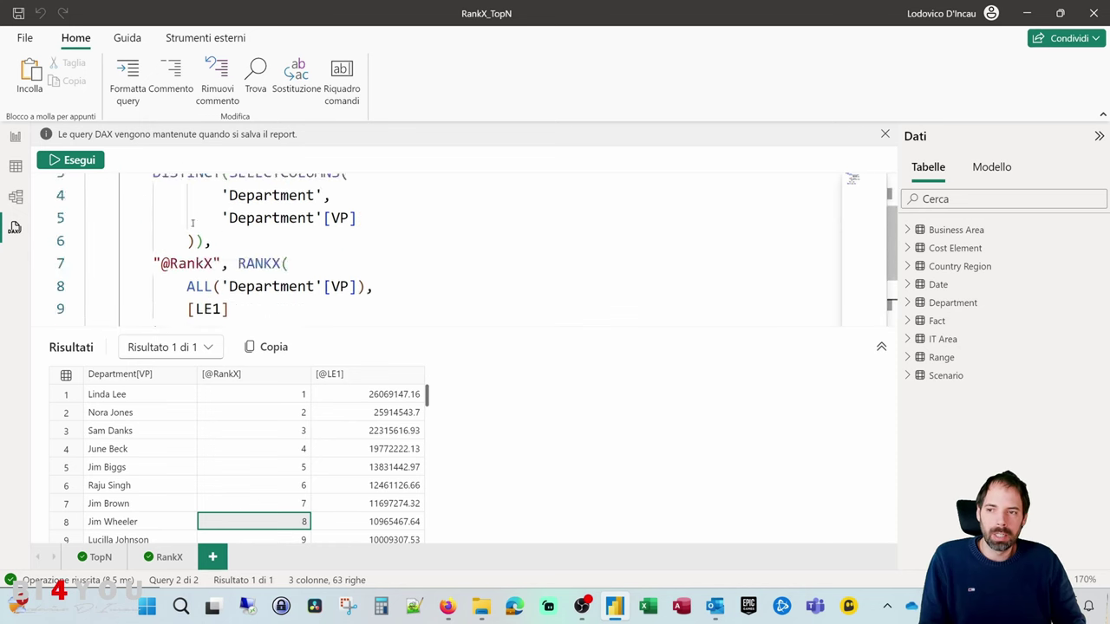
pyautogui.moveTo(115, 308); pyautogui.dragTo(249, 308)
pyautogui.click(198, 305)
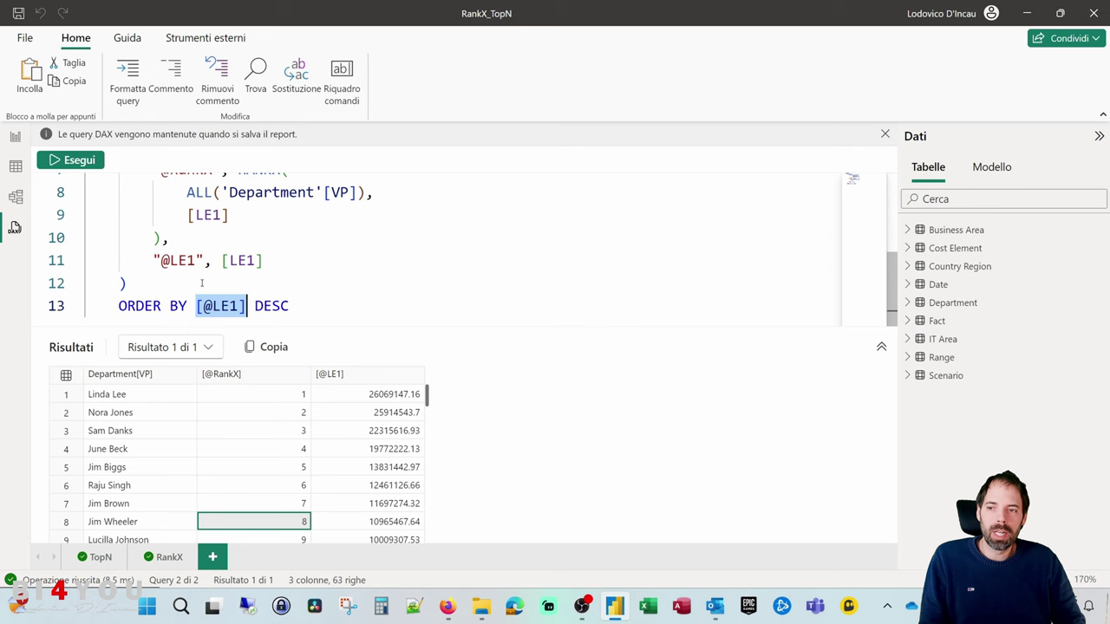
pyautogui.moveTo(203, 260); pyautogui.dragTo(152, 260)
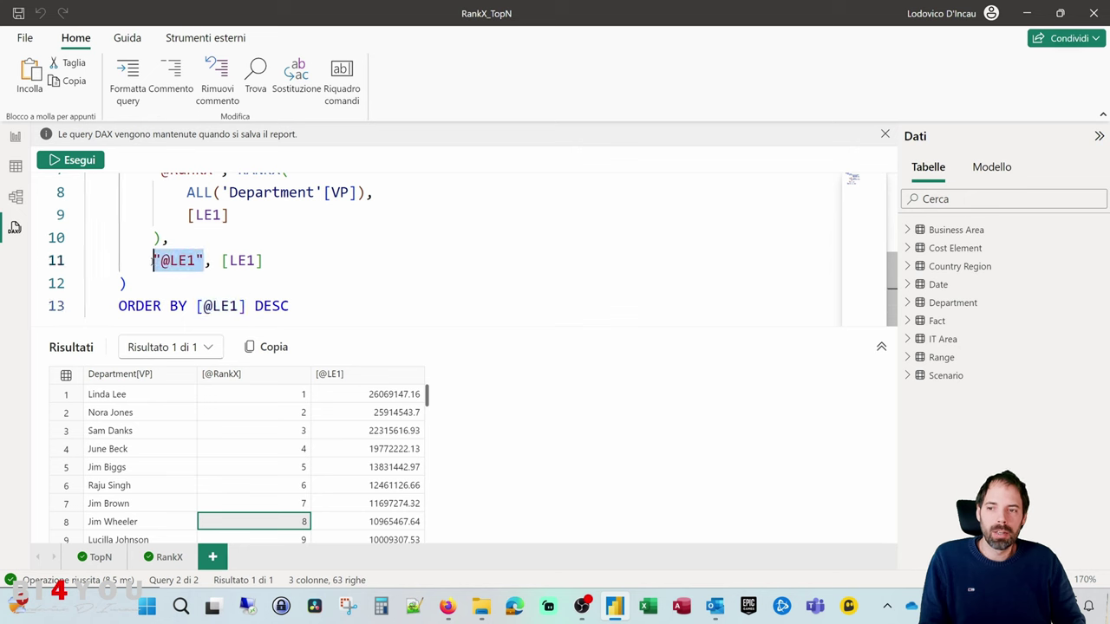
pyautogui.doubleClick(258, 307)
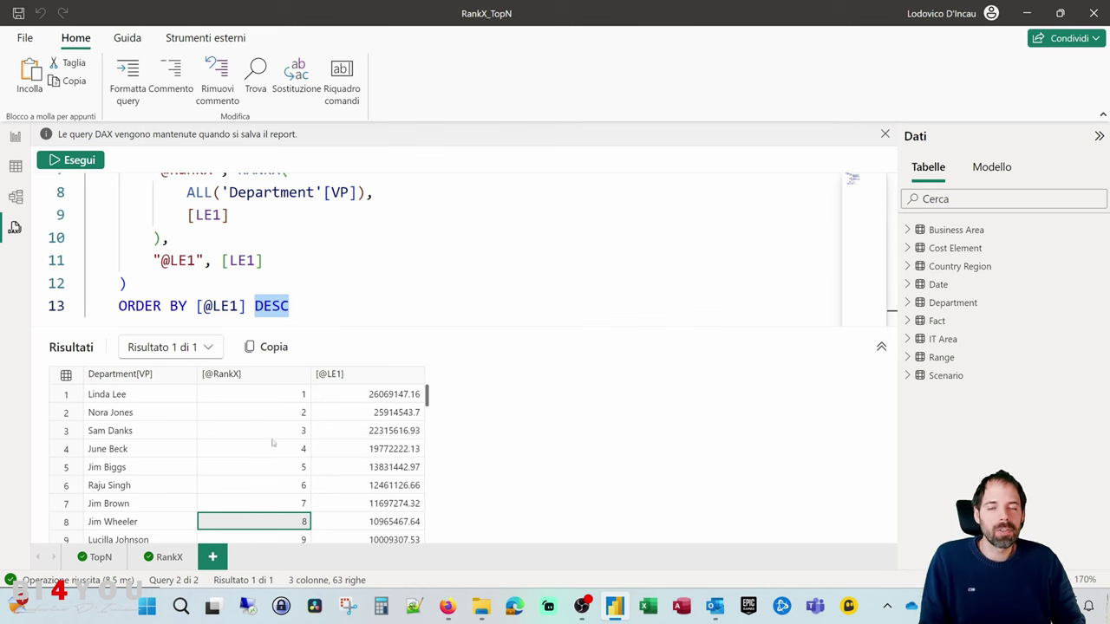
pyautogui.click(271, 268)
# Step: Revisit EVALUATE and ADDCOLUMNS, then return to the report page
pyautogui.scroll(3, 271, 270)
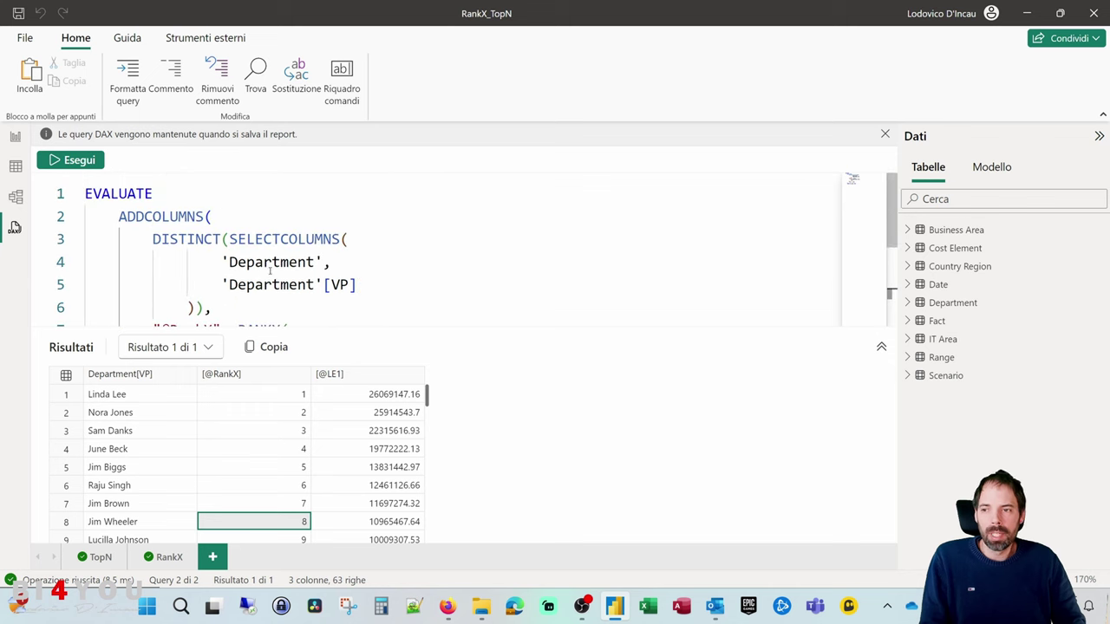
pyautogui.click(251, 225)
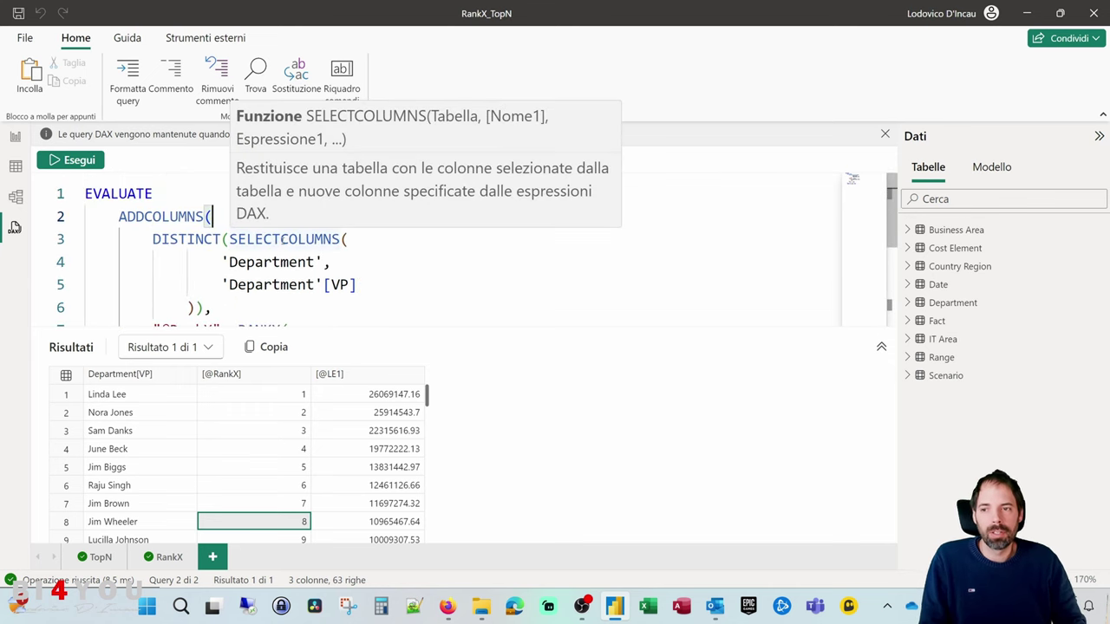
pyautogui.click(178, 202)
pyautogui.click(216, 217)
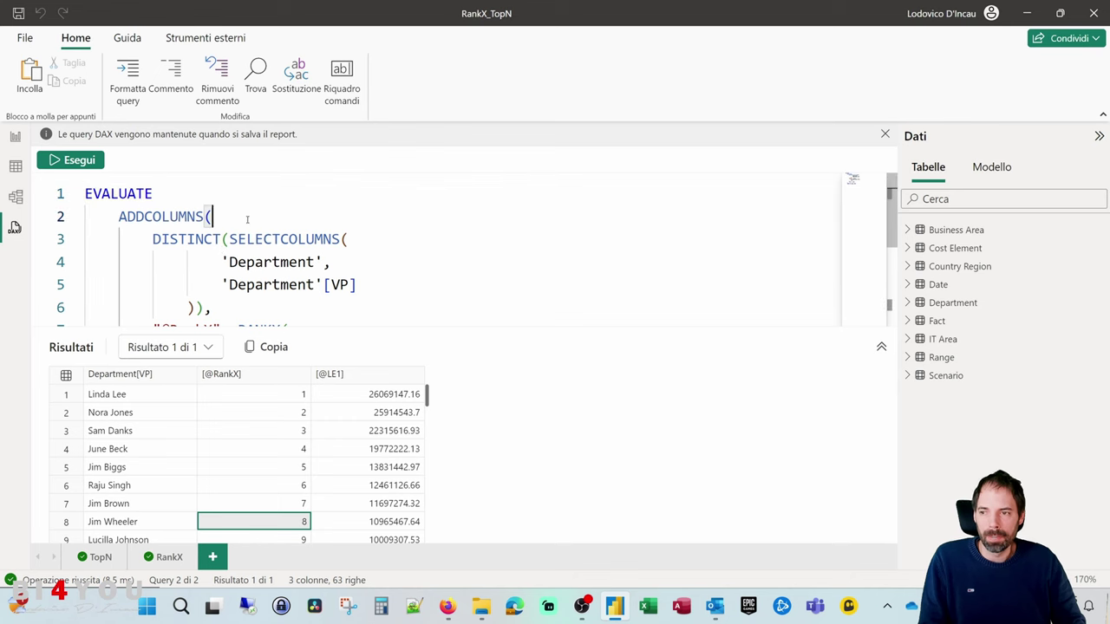
pyautogui.click(16, 136)
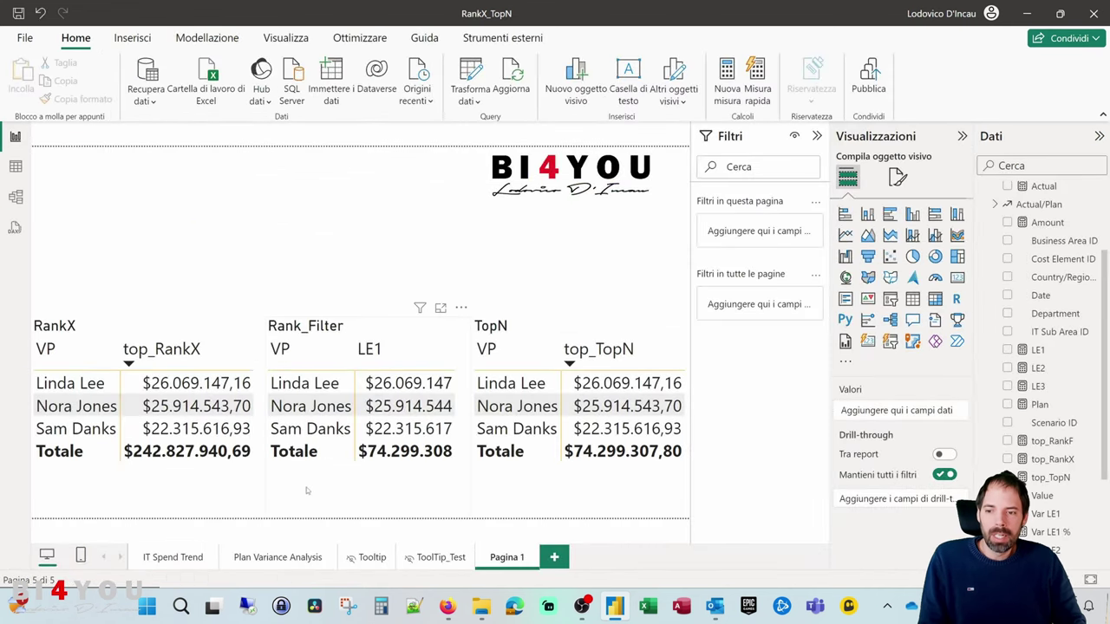
# Step: Select the RankX and Rank_Filter tables and show top_RankF = RANKX(all(Department[VP]),[LE1])
pyautogui.click(201, 497)
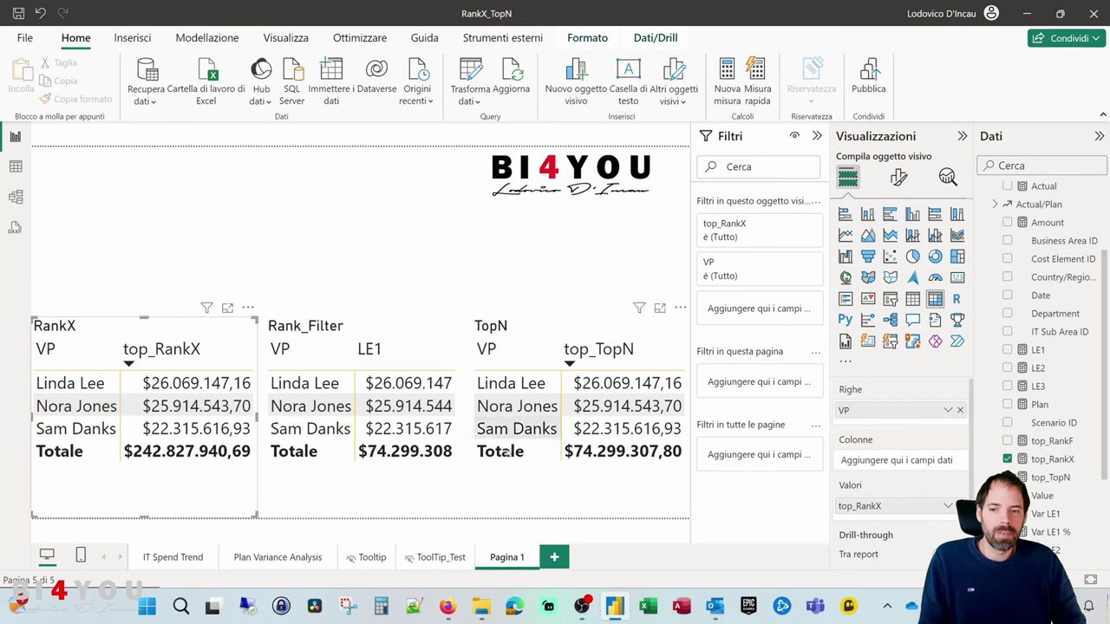
pyautogui.click(420, 477)
pyautogui.click(1052, 441)
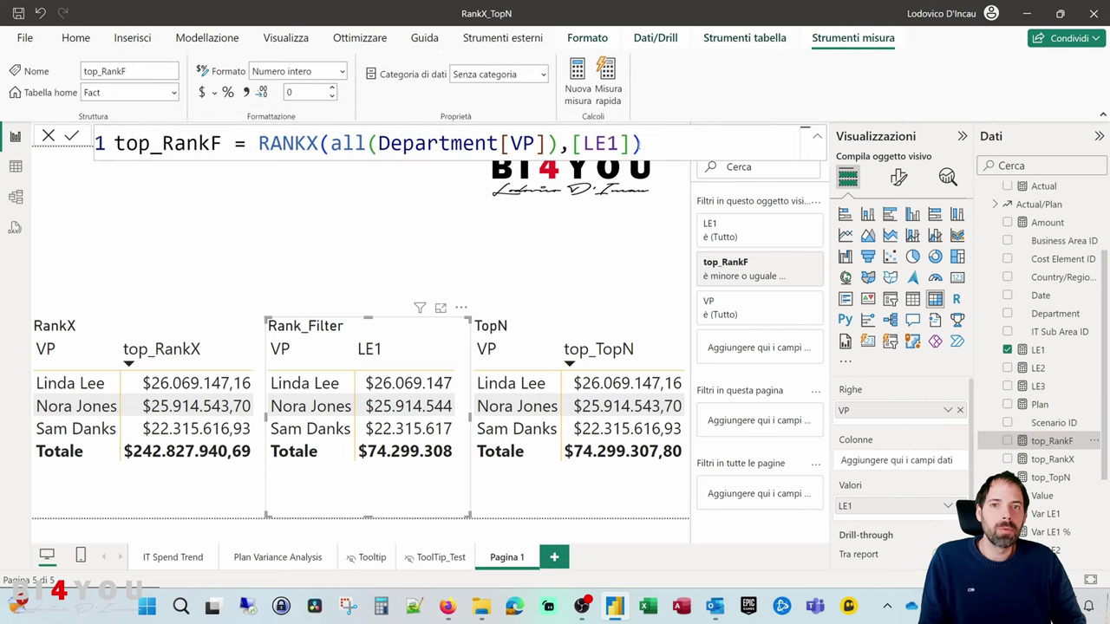
# Step: Review top_RankX, marking its RANKX expression and _rank<=3 condition, then show top_RankF
pyautogui.click(1052, 460)
pyautogui.moveTo(671, 182); pyautogui.dragTo(258, 176)
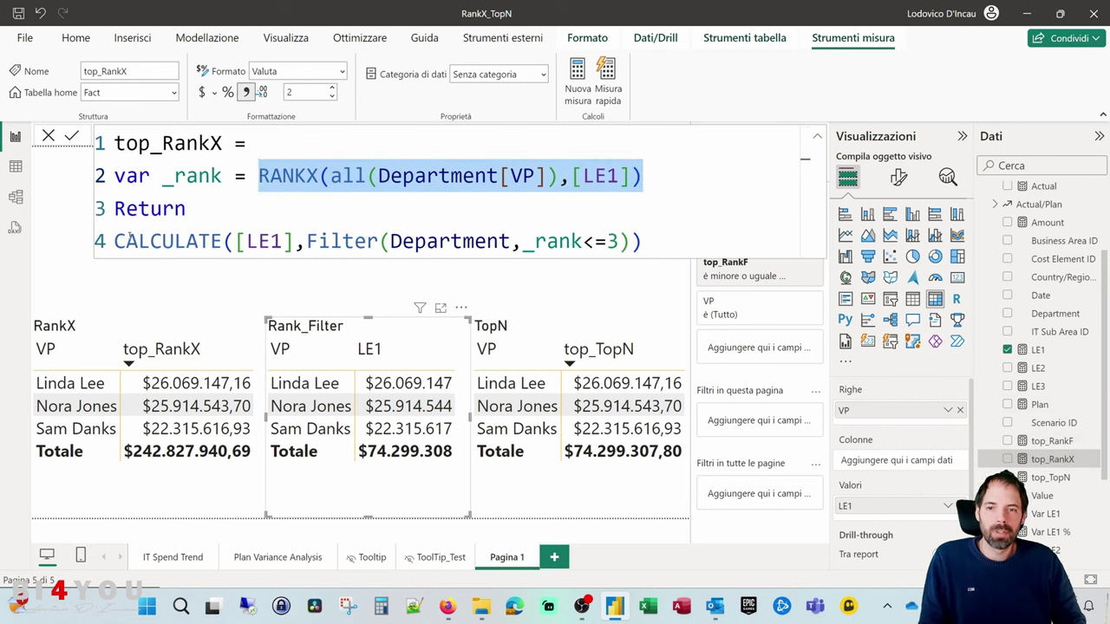
pyautogui.moveTo(535, 241); pyautogui.dragTo(608, 241)
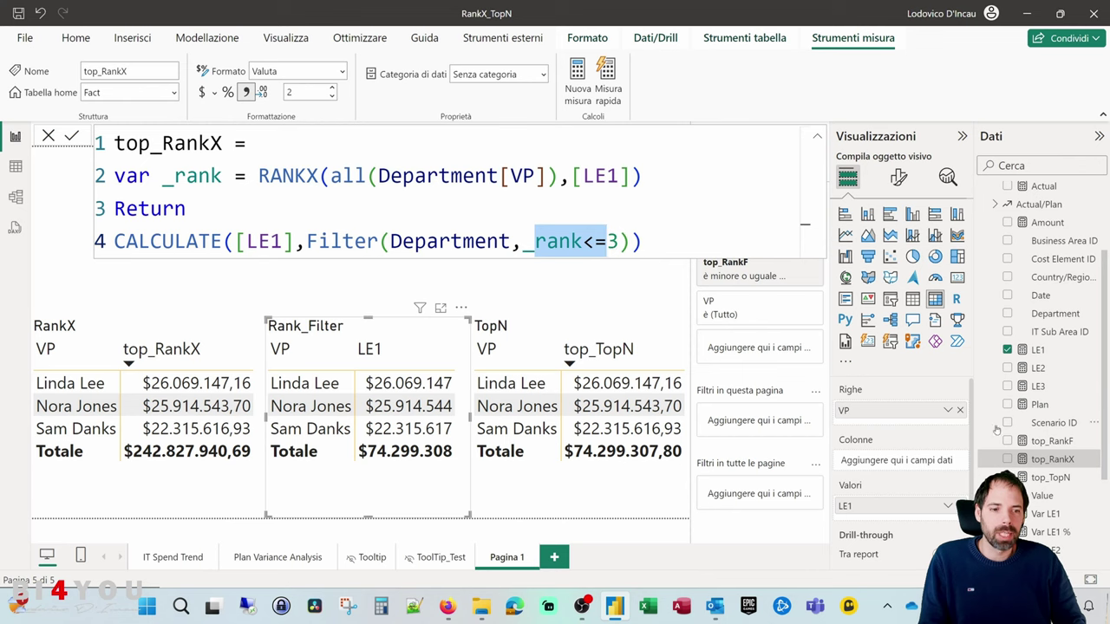
pyautogui.click(1070, 439)
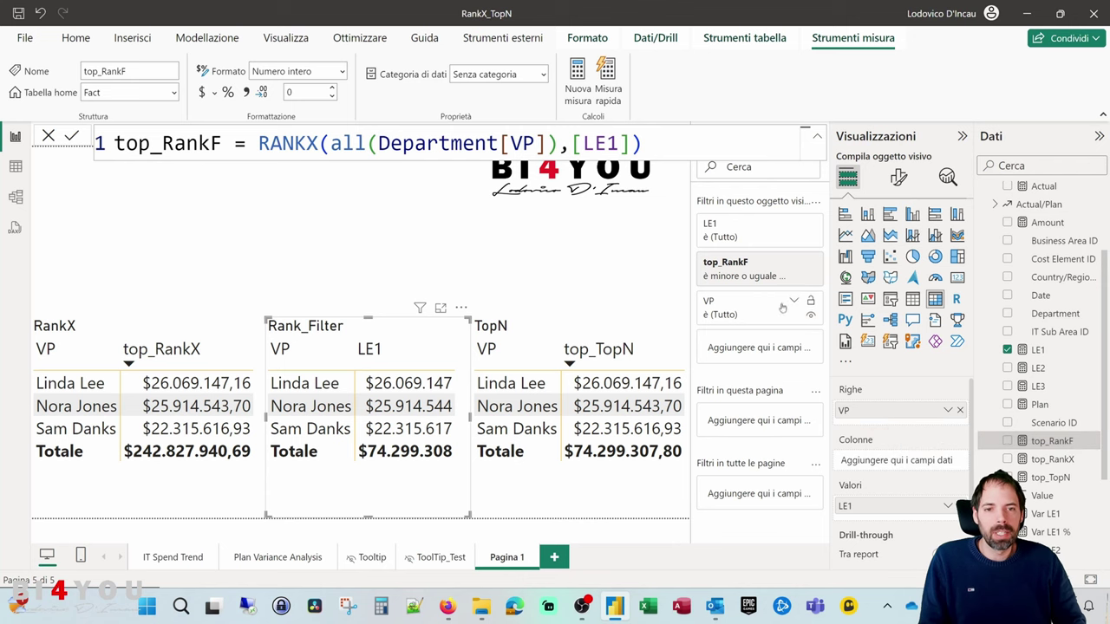
# Step: Expand the Rank_Filter table's top_RankF filter card, then show the top_RankF formula
pyautogui.click(640, 273)
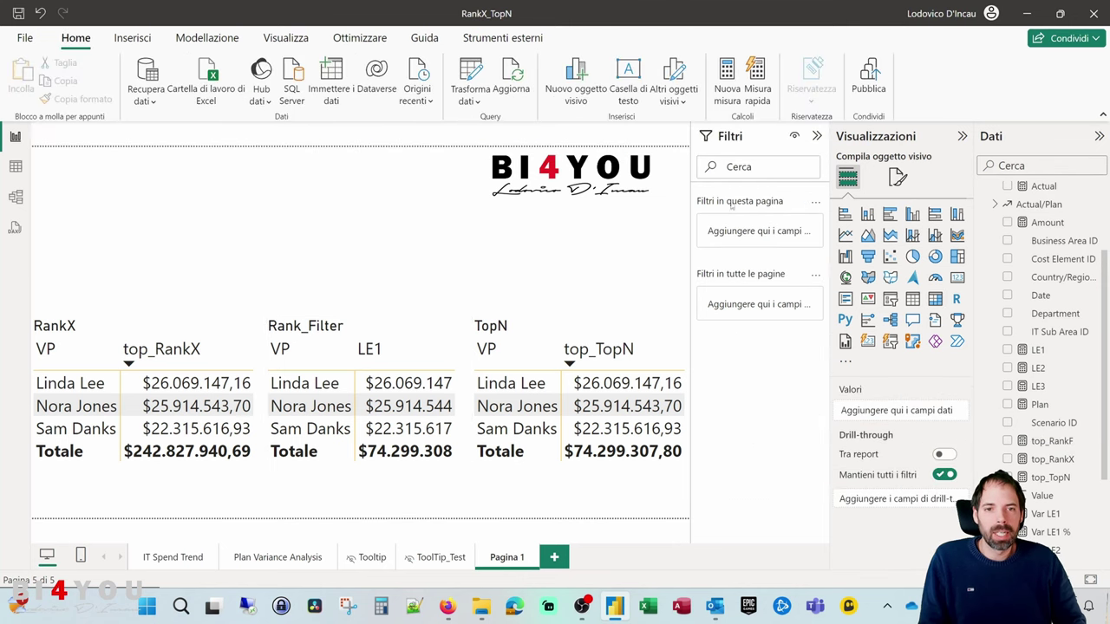
pyautogui.click(437, 481)
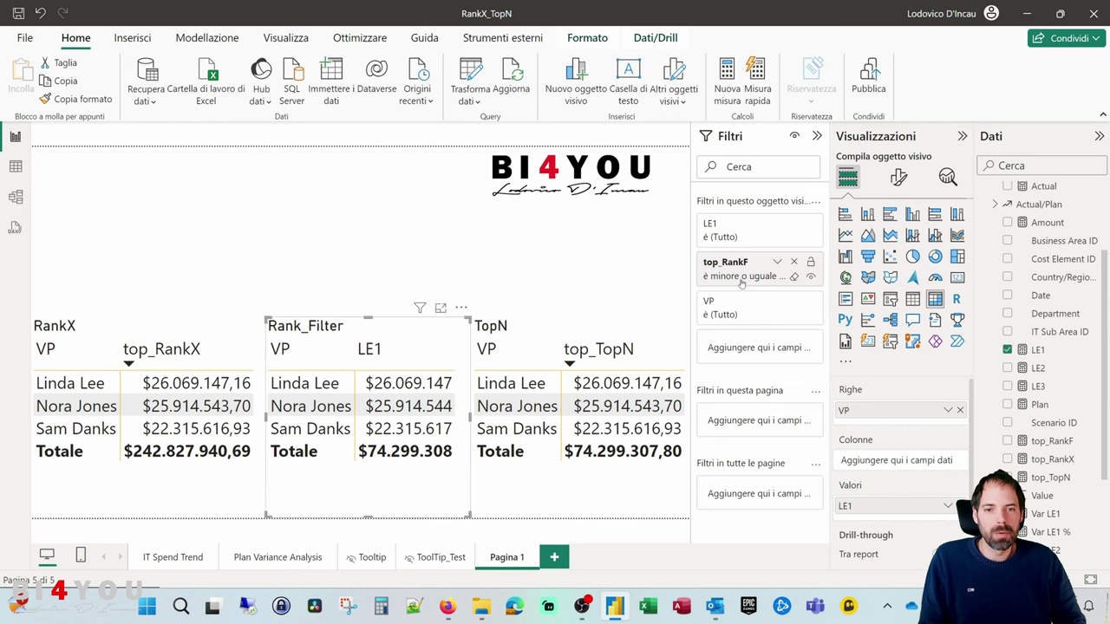
pyautogui.click(777, 263)
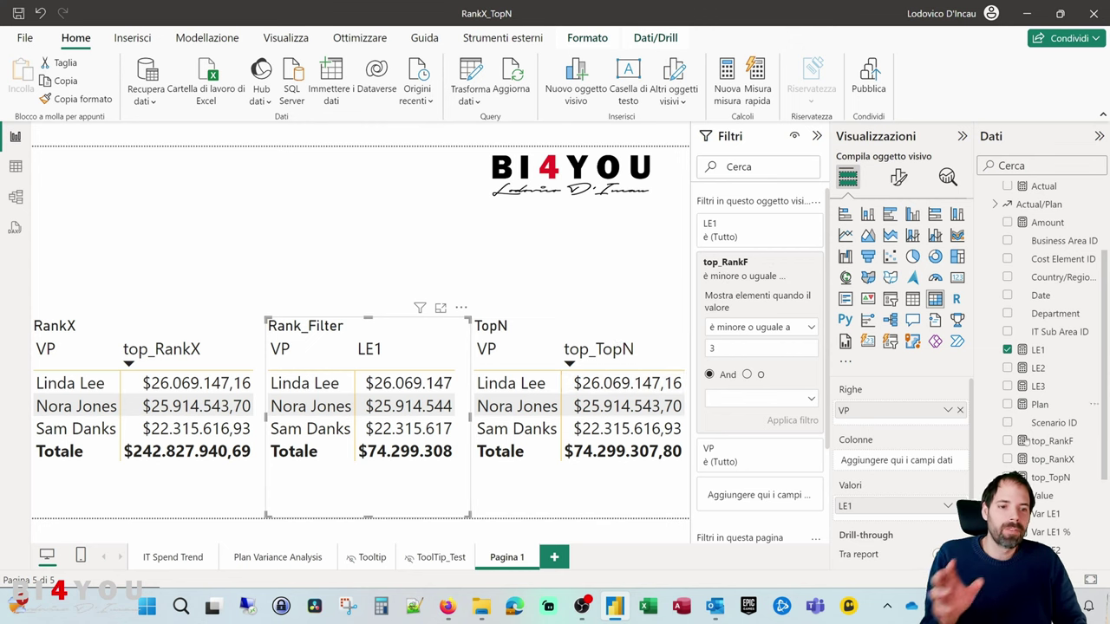
pyautogui.click(1057, 442)
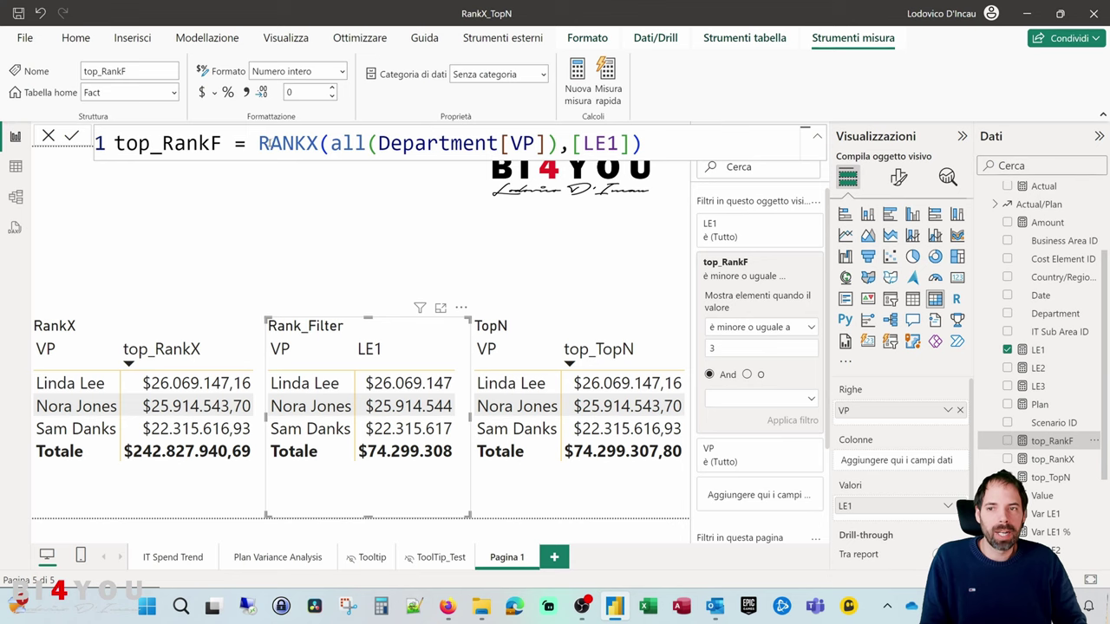
# Step: Mark the RANKX expression and check the ranks in the DAX query results
pyautogui.moveTo(259, 143); pyautogui.dragTo(641, 143)
pyautogui.click(15, 227)
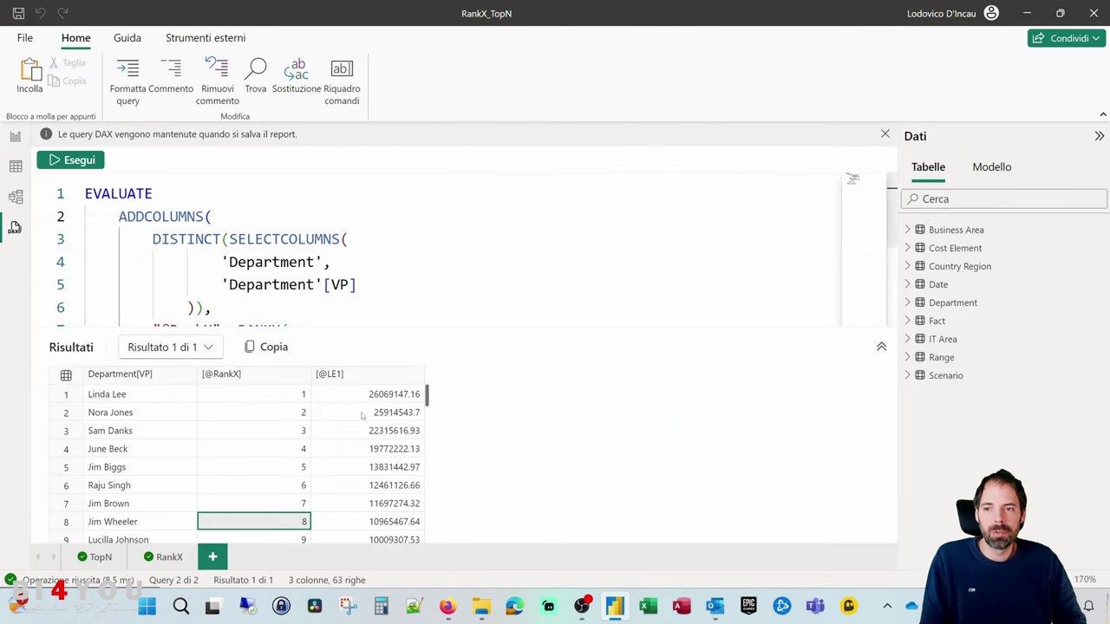
pyautogui.click(28, 140)
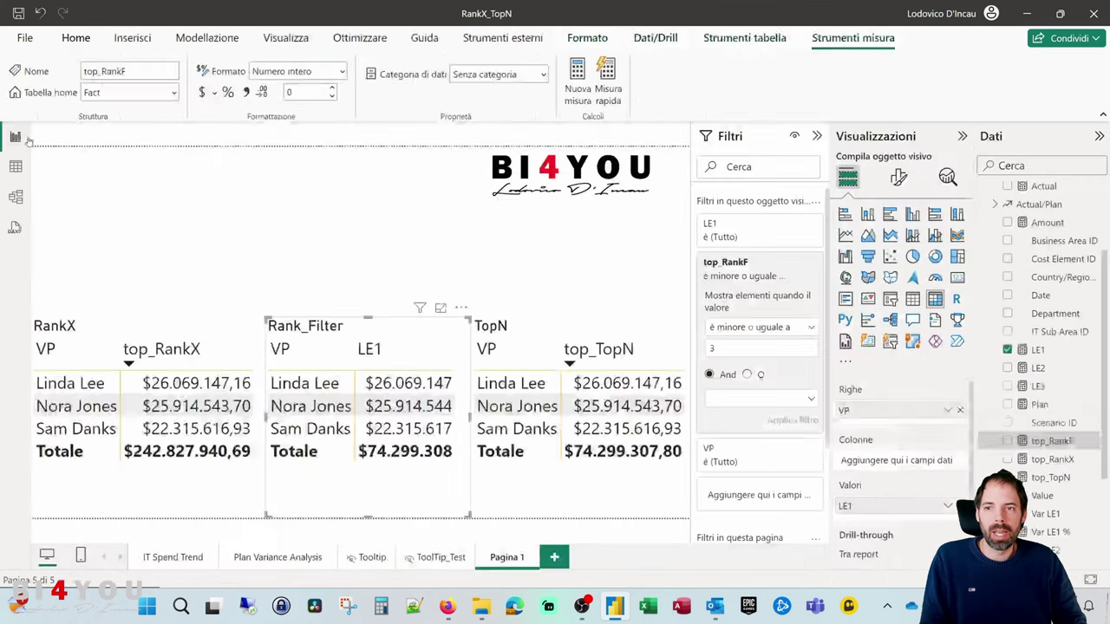
# Step: Add top_RankF to Rank_Filter to confirm ranks 1-3, then remove it
pyautogui.click(1052, 441)
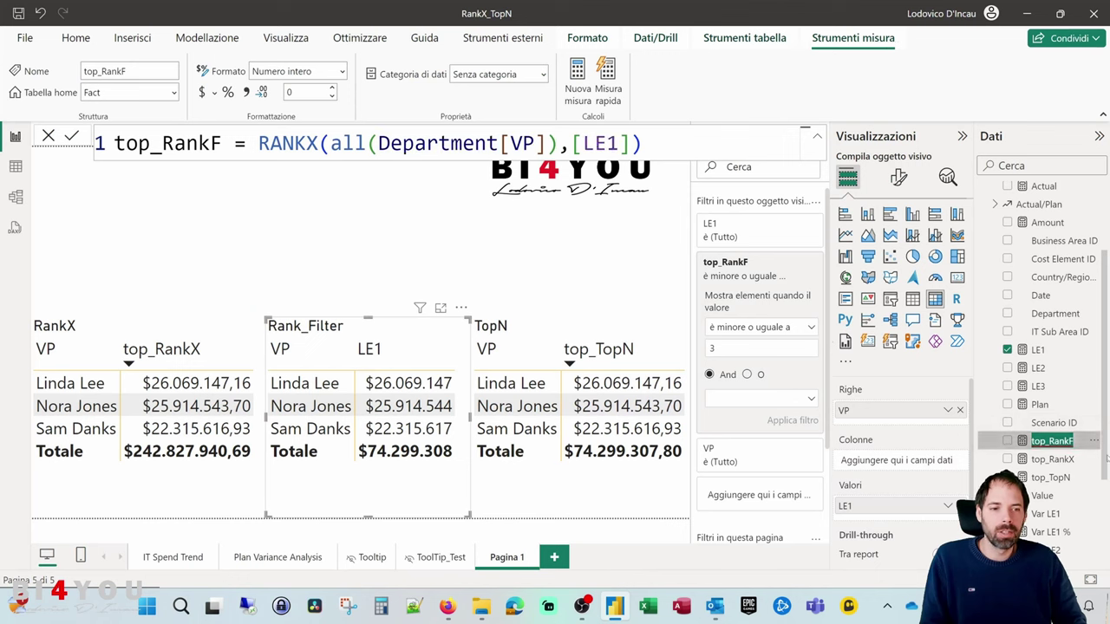
pyautogui.moveTo(1053, 442); pyautogui.dragTo(853, 499)
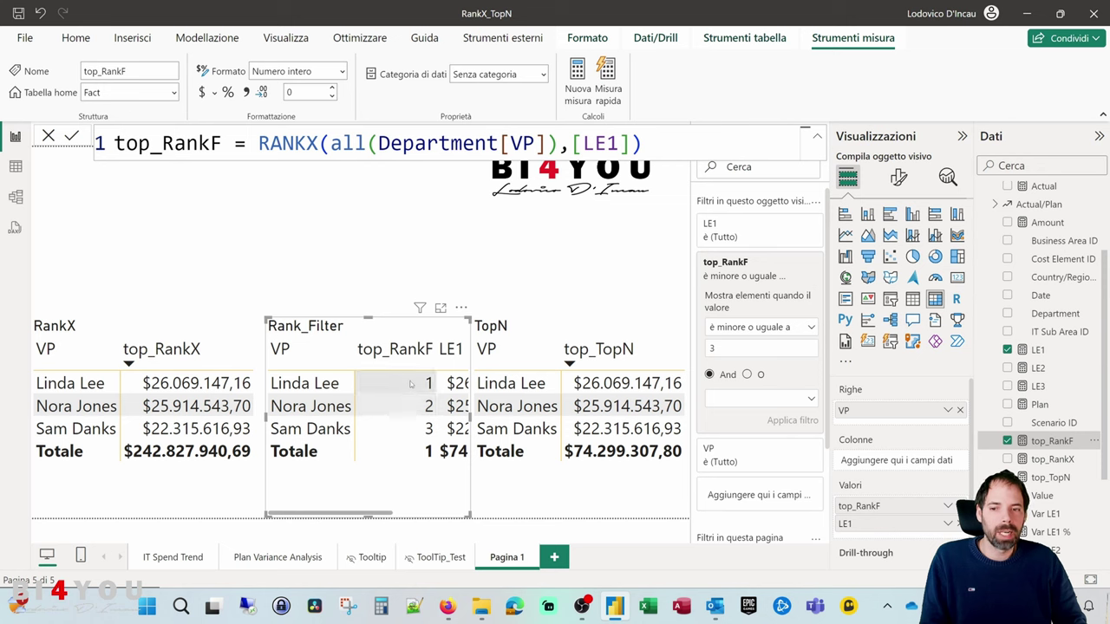
pyautogui.click(1006, 440)
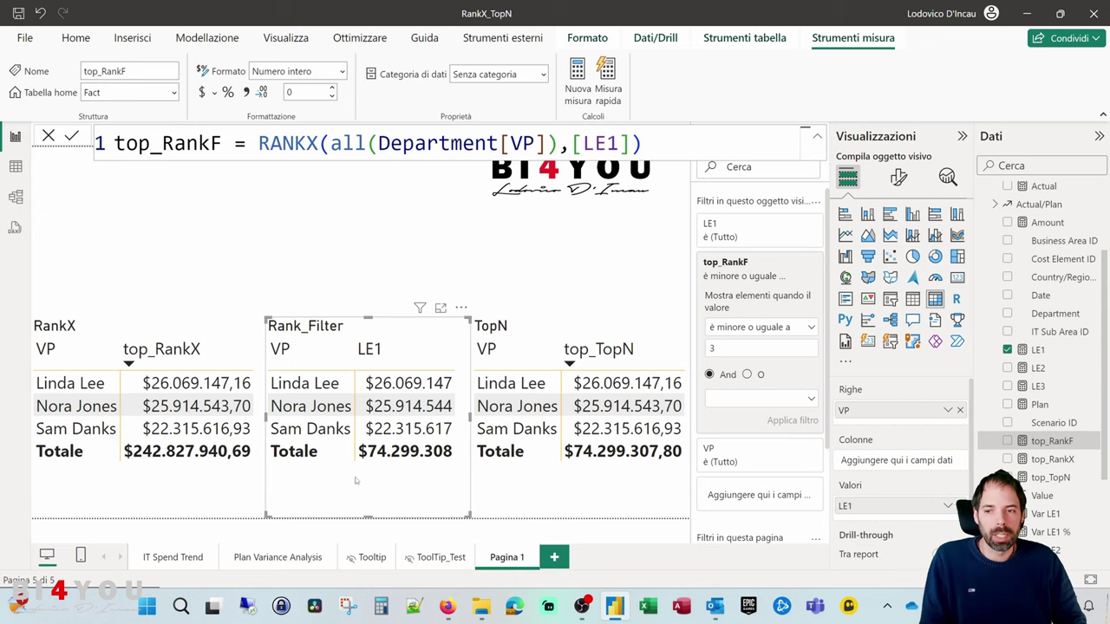
pyautogui.click(373, 276)
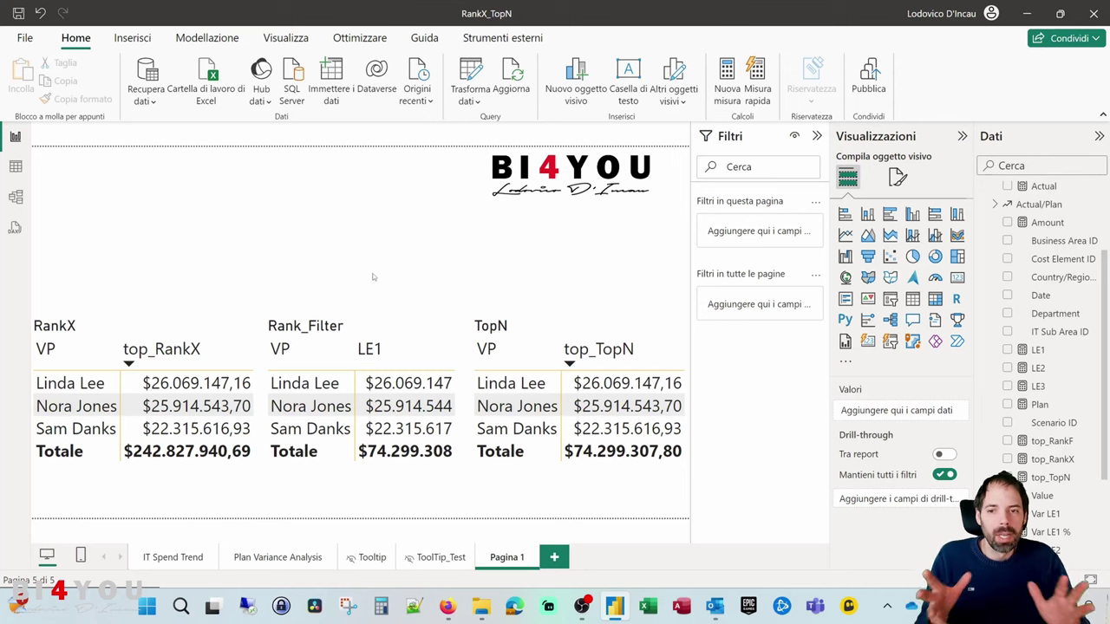
# Step: Show the top_TopN formula and mark its _tb variable
pyautogui.click(577, 328)
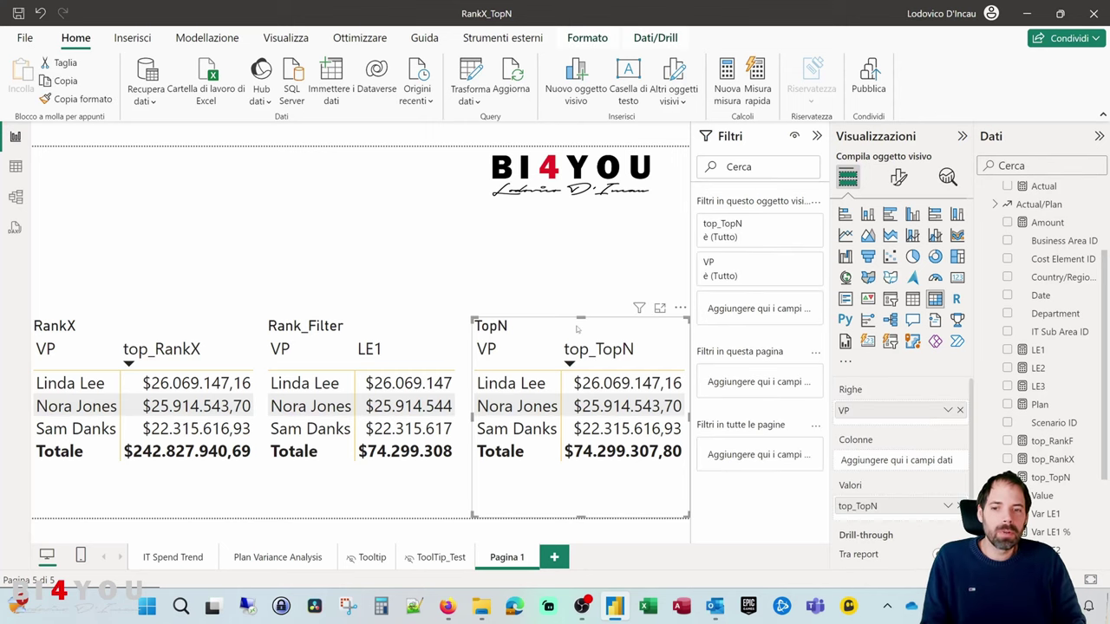
pyautogui.click(480, 263)
pyautogui.click(1056, 479)
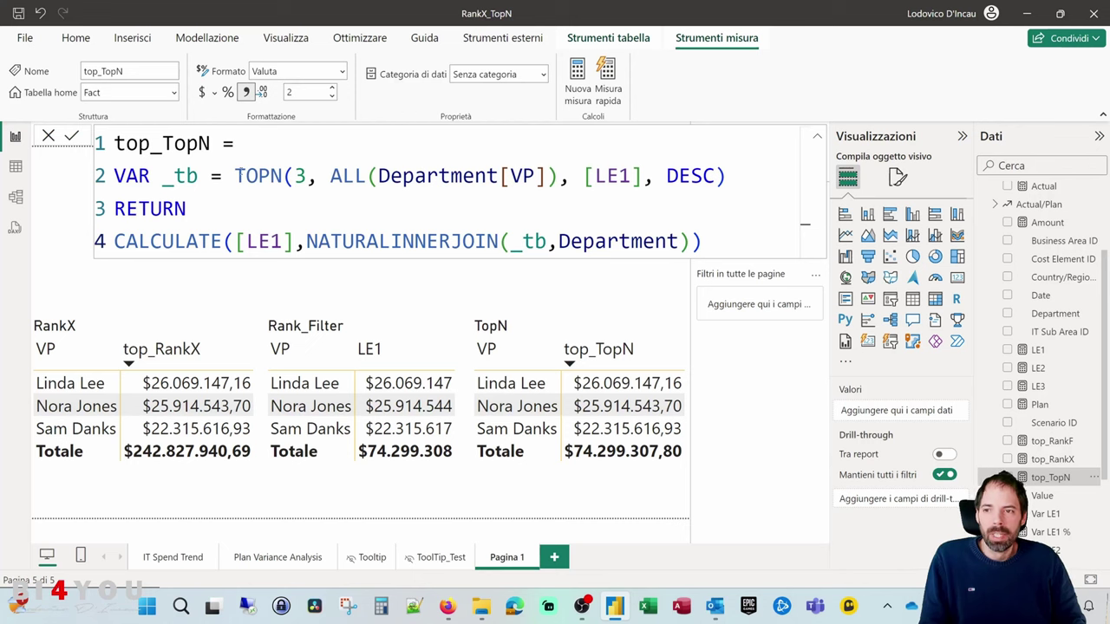
pyautogui.doubleClick(166, 179)
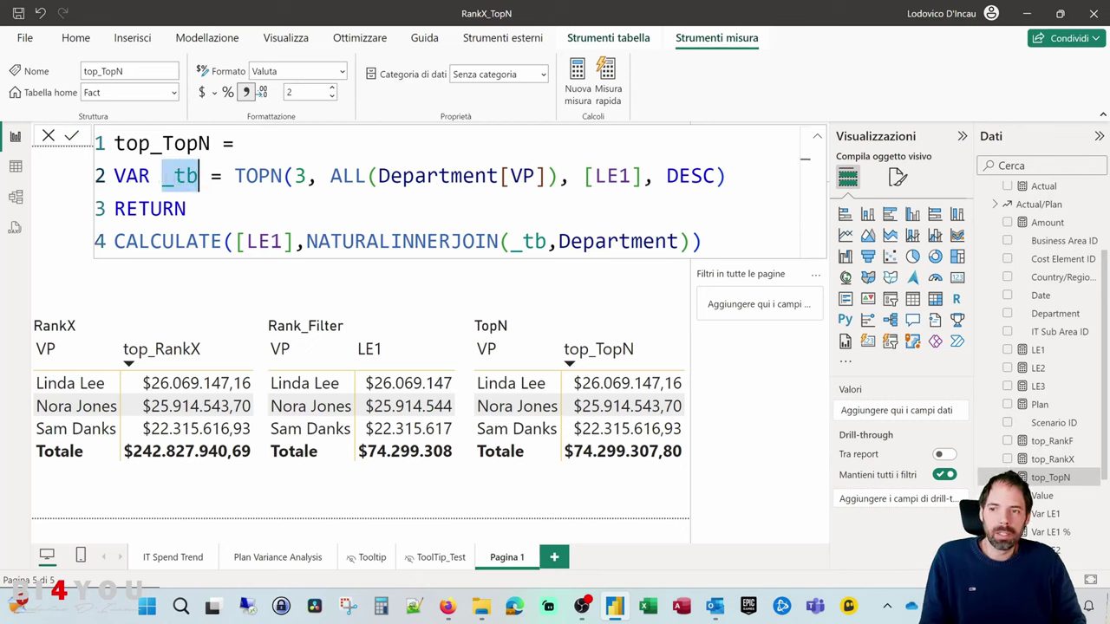
# Step: Retype TOPN's bracket and comma to show its parameter hints
pyautogui.click(238, 176)
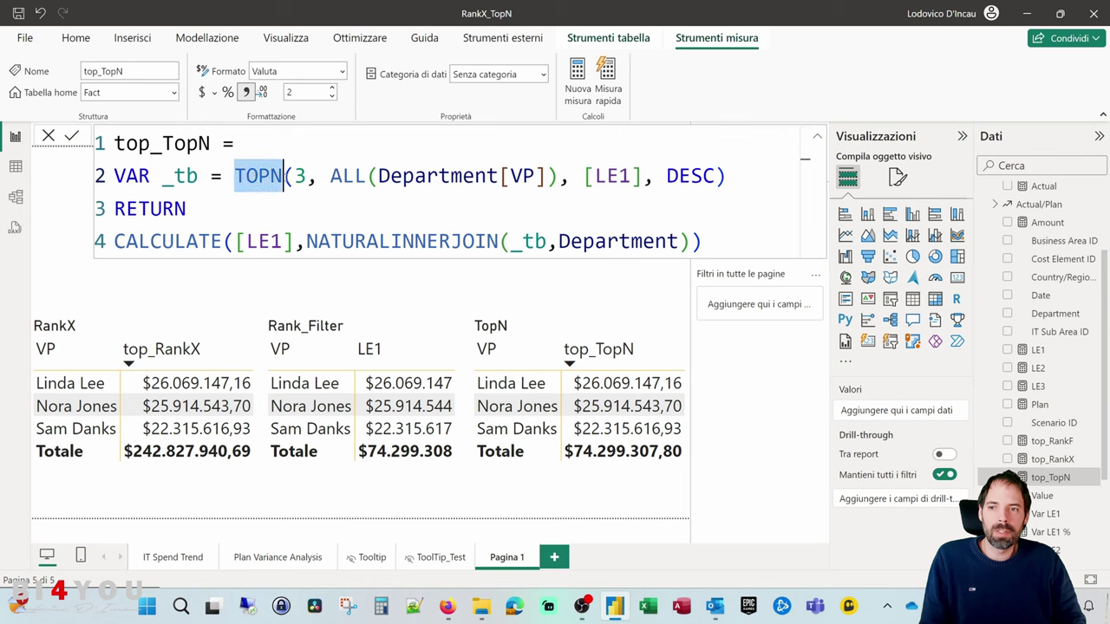
pyautogui.click(296, 176)
pyautogui.press('BackSpace')
pyautogui.write('(')
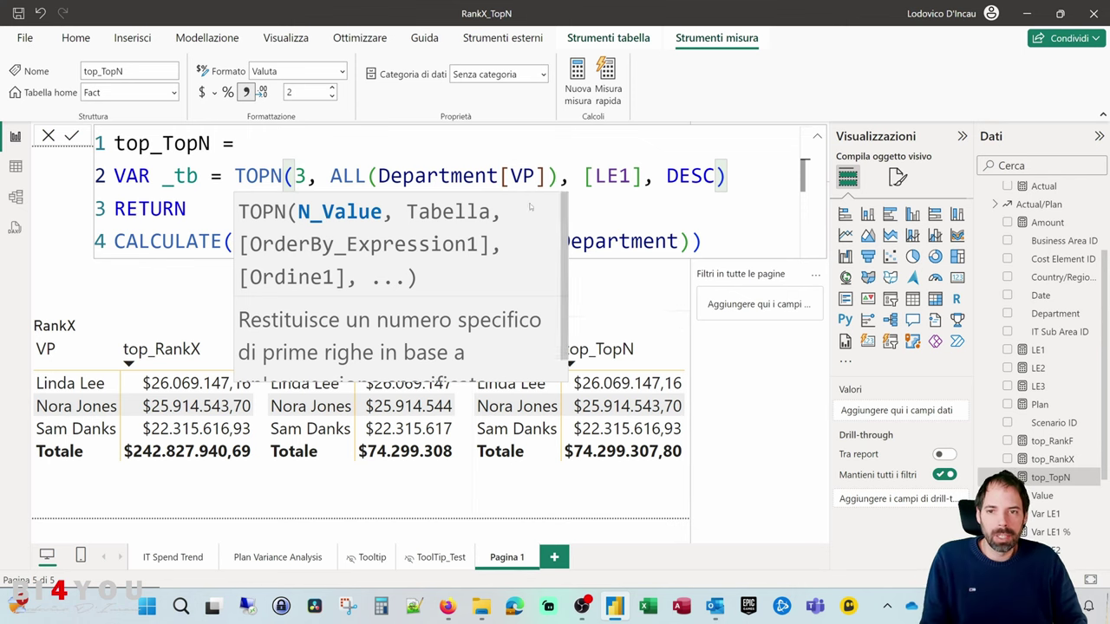
pyautogui.click(499, 176)
pyautogui.click(559, 176)
pyautogui.moveTo(562, 177); pyautogui.dragTo(378, 176)
pyautogui.click(317, 176)
pyautogui.press('BackSpace')
pyautogui.write(',')
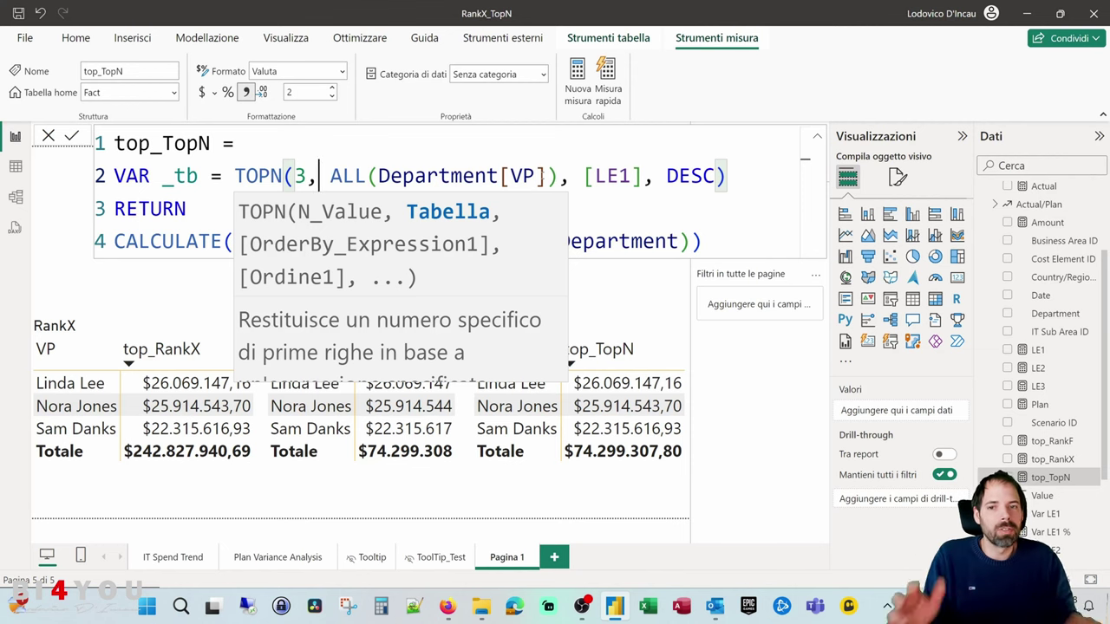
# Step: Point out the ALL(Department[VP]) table argument, the count 3 and the [LE1] order-by argument
pyautogui.moveTo(554, 178); pyautogui.dragTo(330, 176)
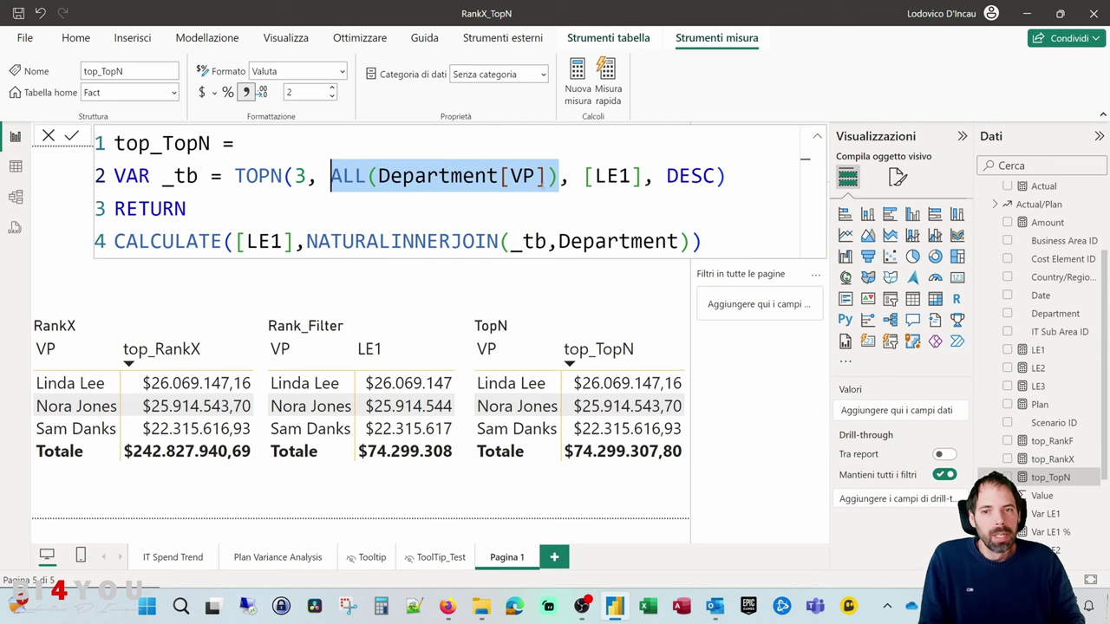
pyautogui.click(378, 176)
pyautogui.moveTo(331, 176); pyautogui.dragTo(378, 176)
pyautogui.click(378, 176)
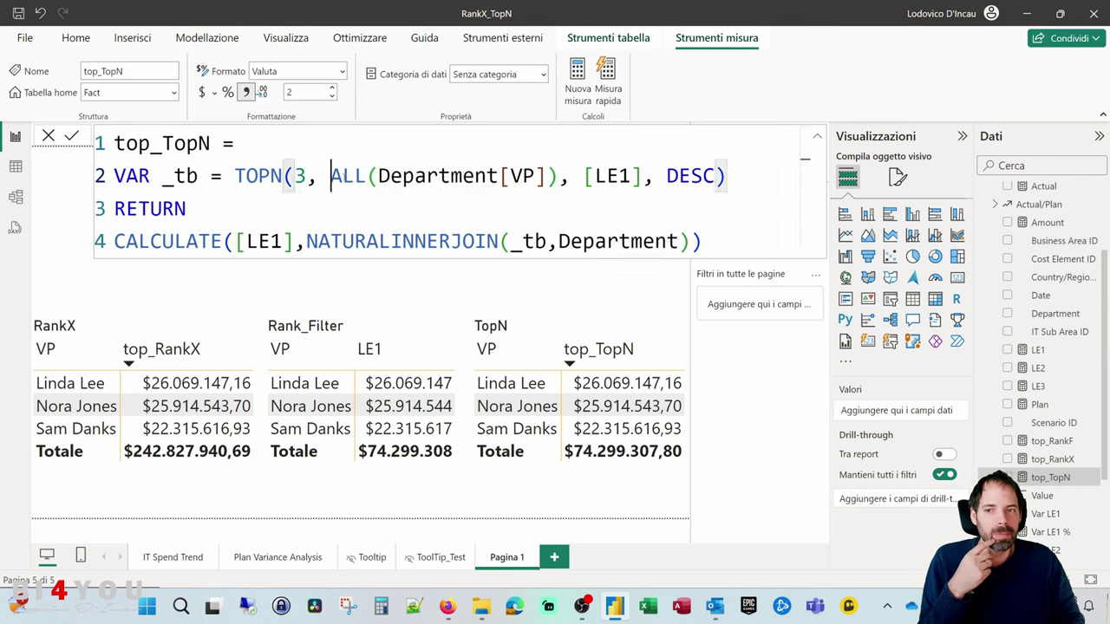
pyautogui.moveTo(329, 176); pyautogui.dragTo(366, 176)
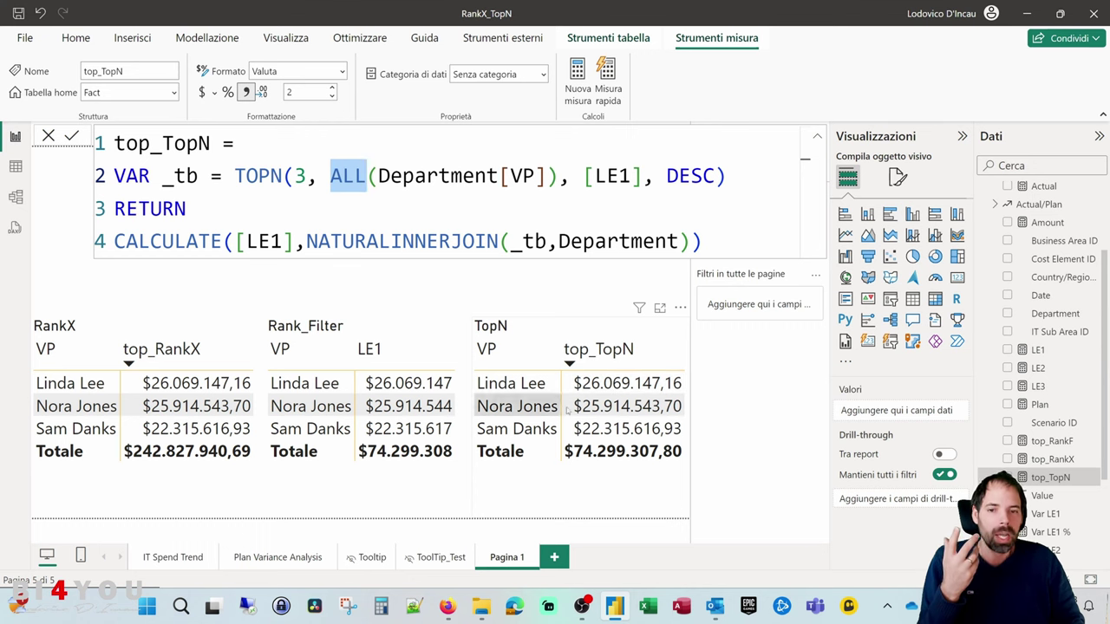
pyautogui.click(296, 176)
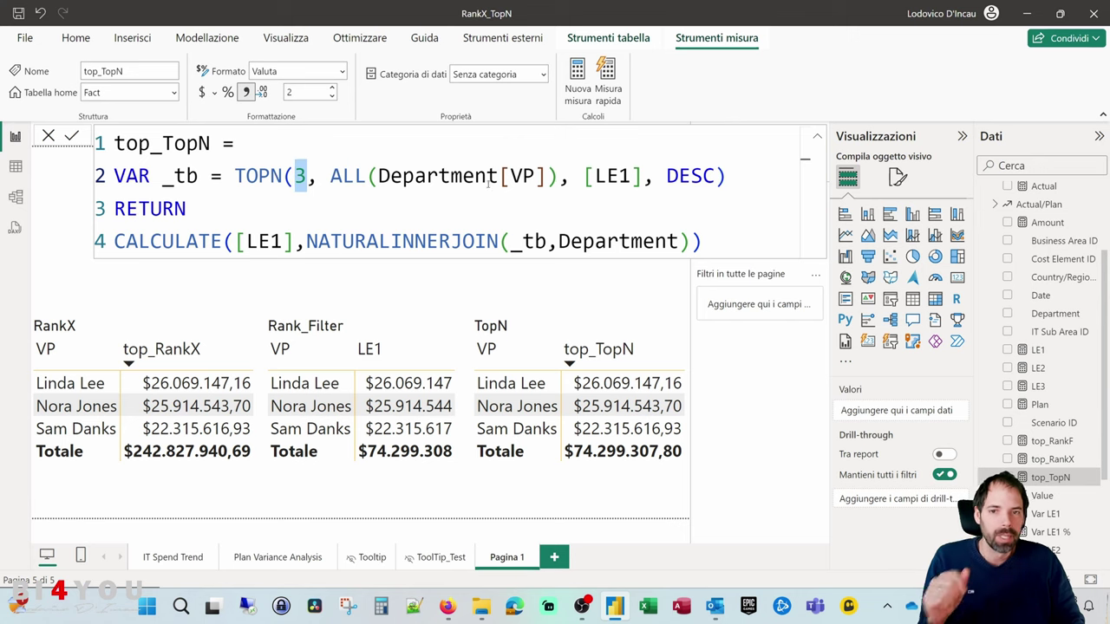
pyautogui.click(581, 176)
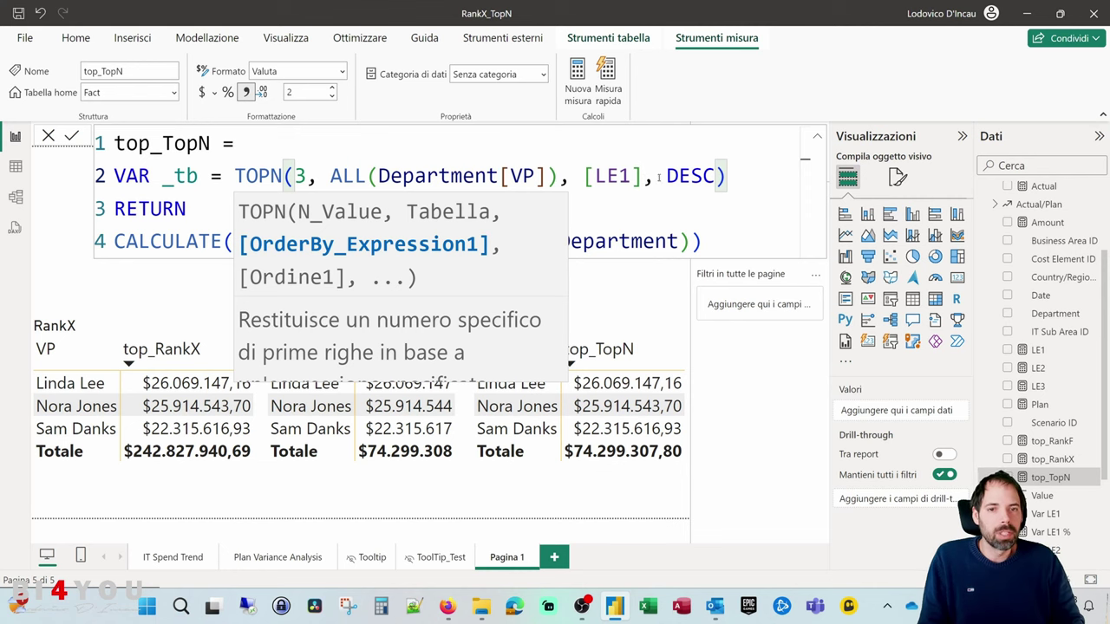
# Step: Change top_TopN's sort order from DESC to asc and inspect the TopN table
pyautogui.doubleClick(689, 176)
pyautogui.write('asc')
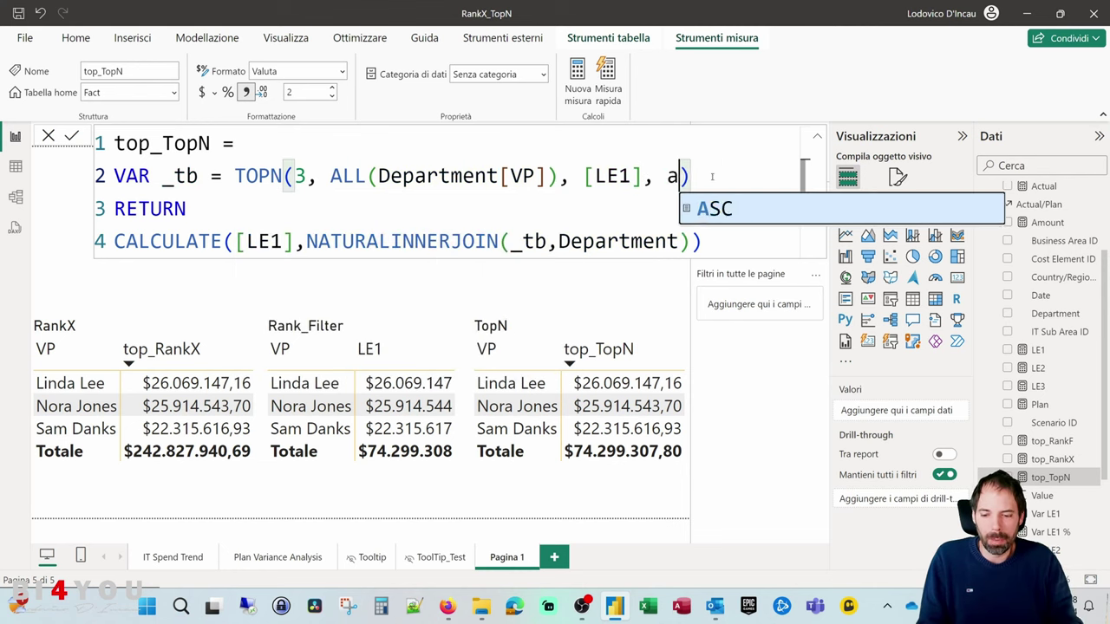
pyautogui.click(71, 137)
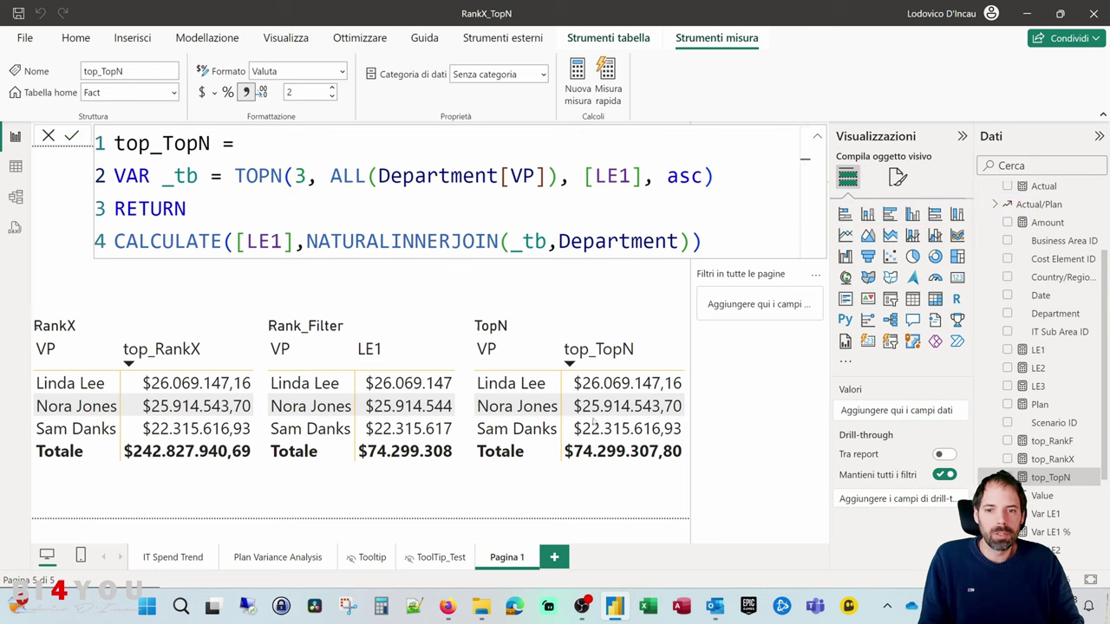
pyautogui.moveTo(564, 513); pyautogui.dragTo(624, 512)
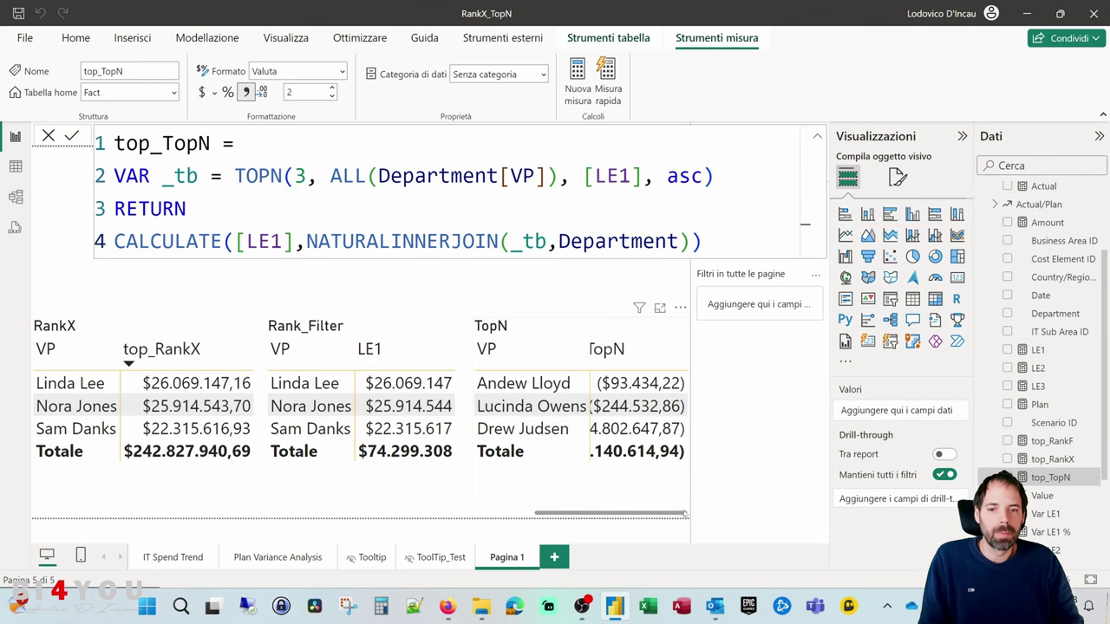
pyautogui.click(637, 382)
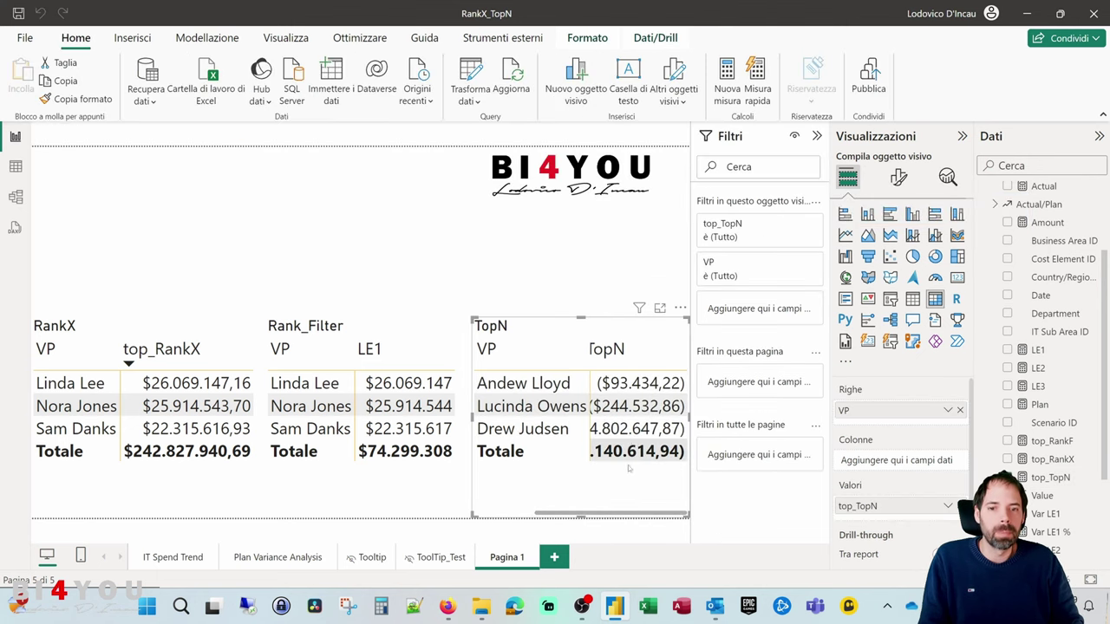
pyautogui.moveTo(617, 512); pyautogui.dragTo(535, 509)
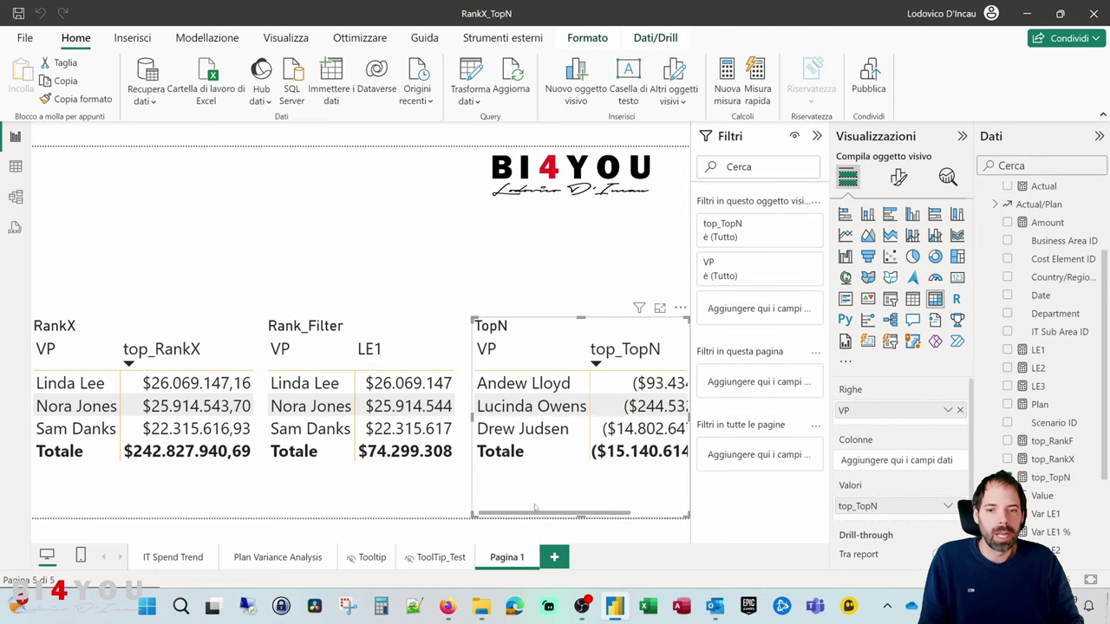
# Step: Restore the desc sort order, commit top_TopN and select the TOPN expression
pyautogui.click(1045, 478)
pyautogui.doubleClick(684, 176)
pyautogui.write('desc')
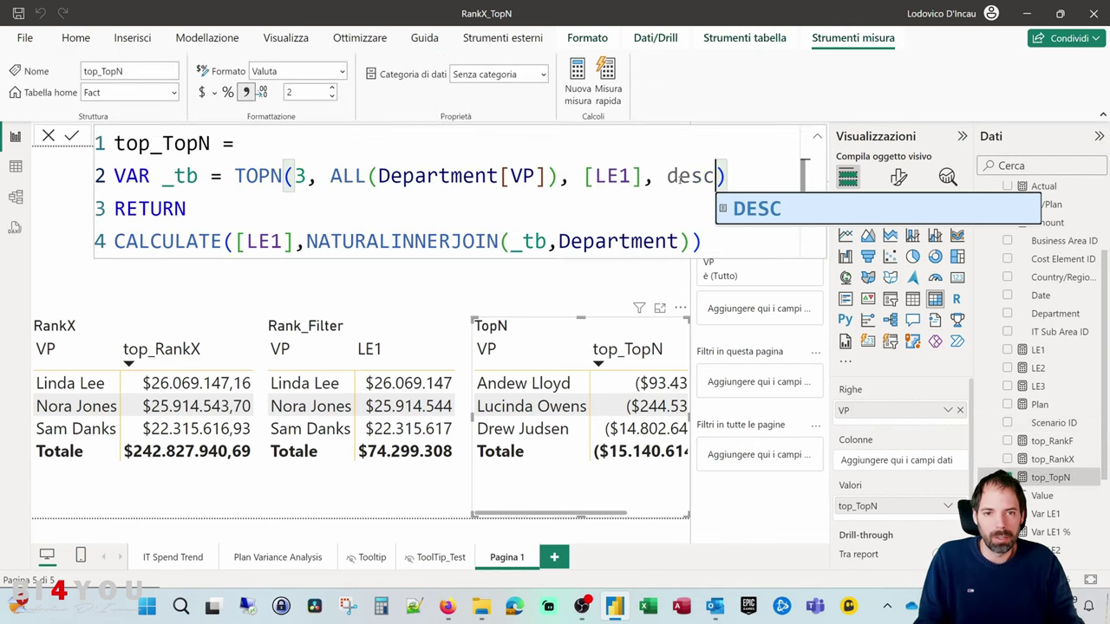
pyautogui.click(72, 136)
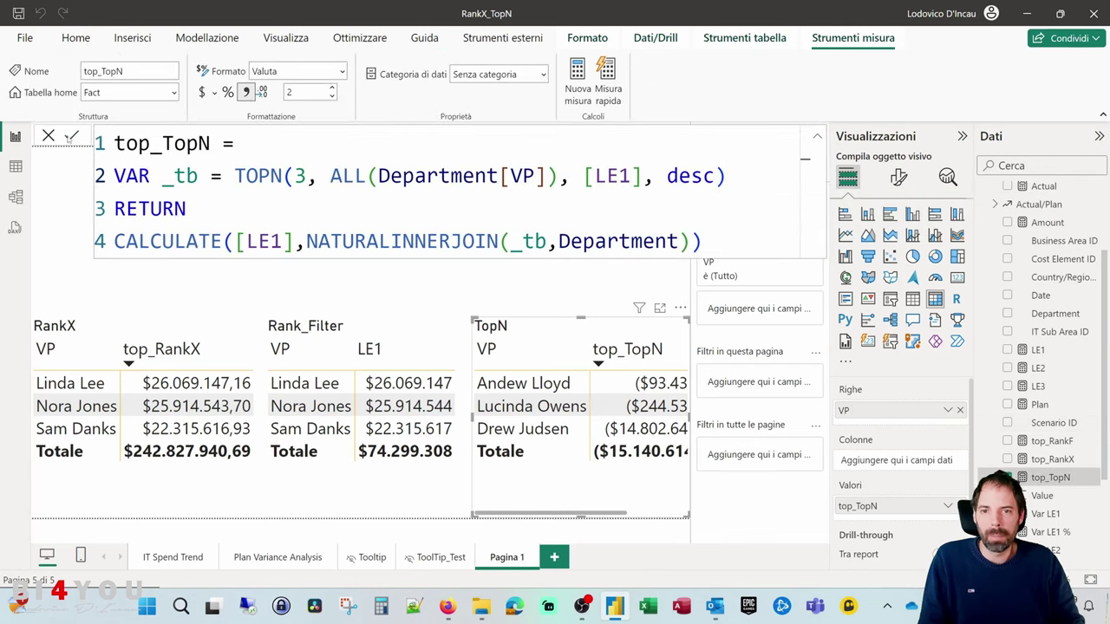
pyautogui.click(538, 171)
pyautogui.moveTo(727, 176); pyautogui.dragTo(174, 176)
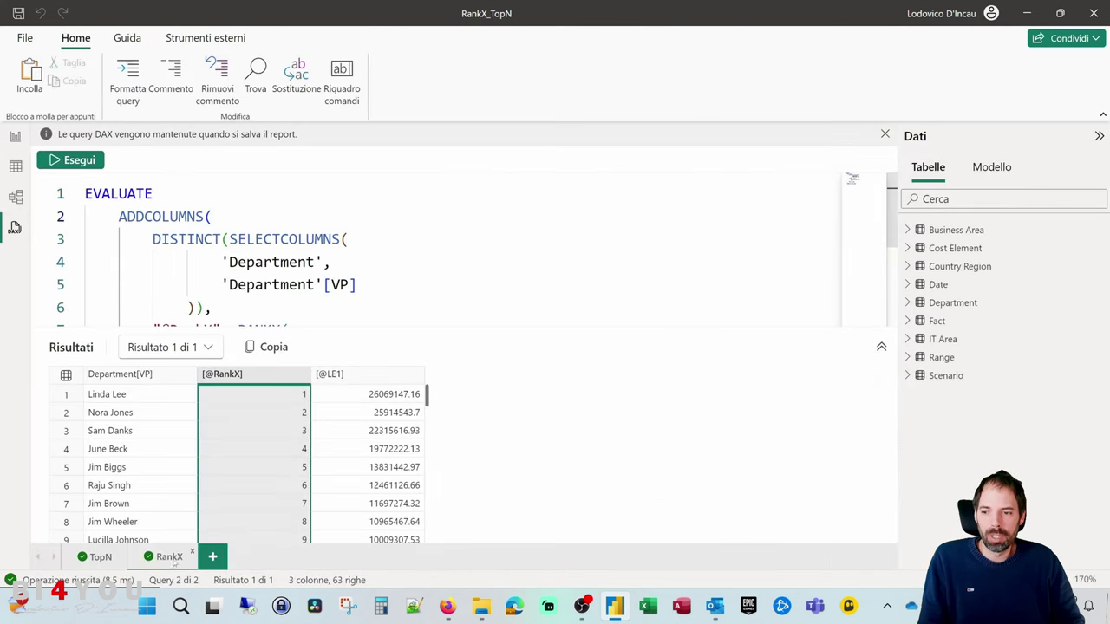
pyautogui.click(100, 556)
pyautogui.click(260, 292)
pyautogui.scroll(-1, 227, 216)
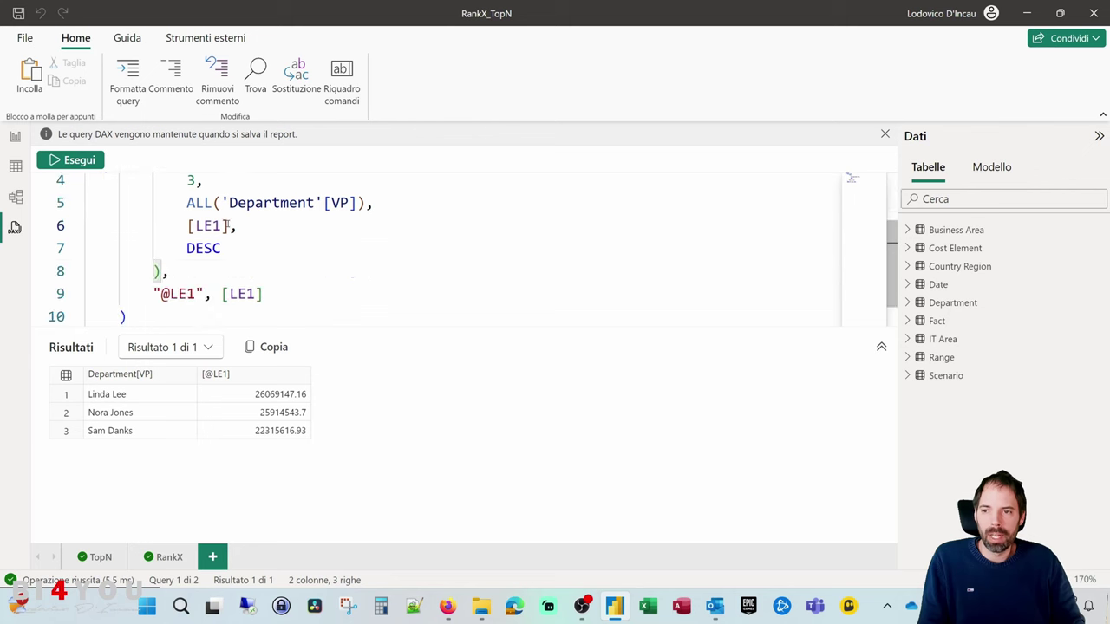
pyautogui.scroll(1, 228, 226)
pyautogui.moveTo(154, 223); pyautogui.dragTo(221, 315)
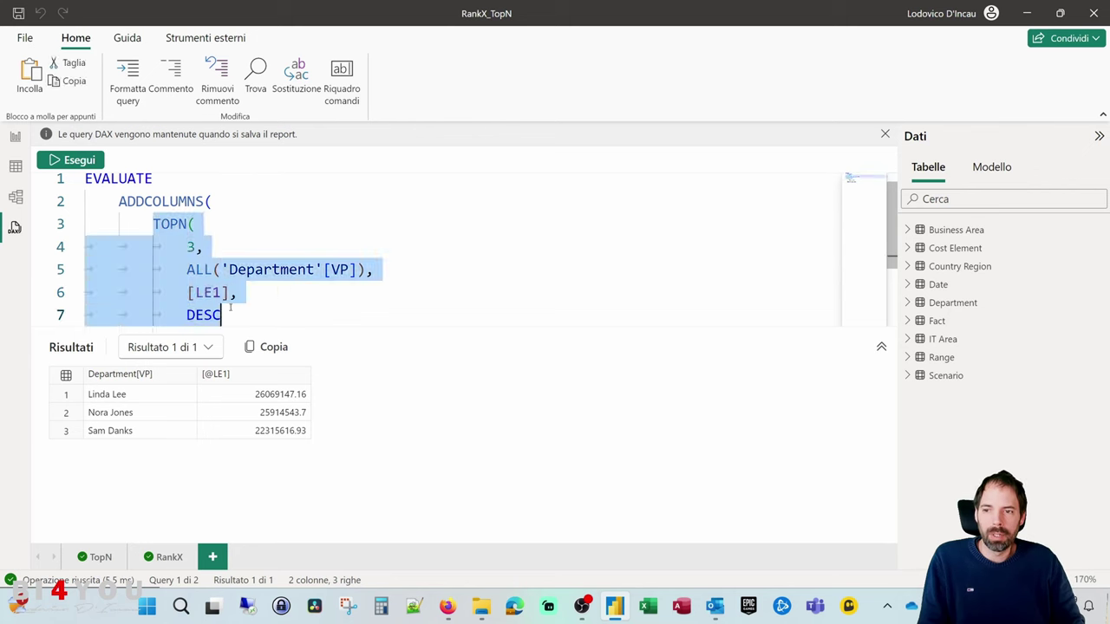
pyautogui.scroll(-1, 221, 315)
pyautogui.keyDown('shift'); pyautogui.click(163, 272); pyautogui.keyUp('shift')
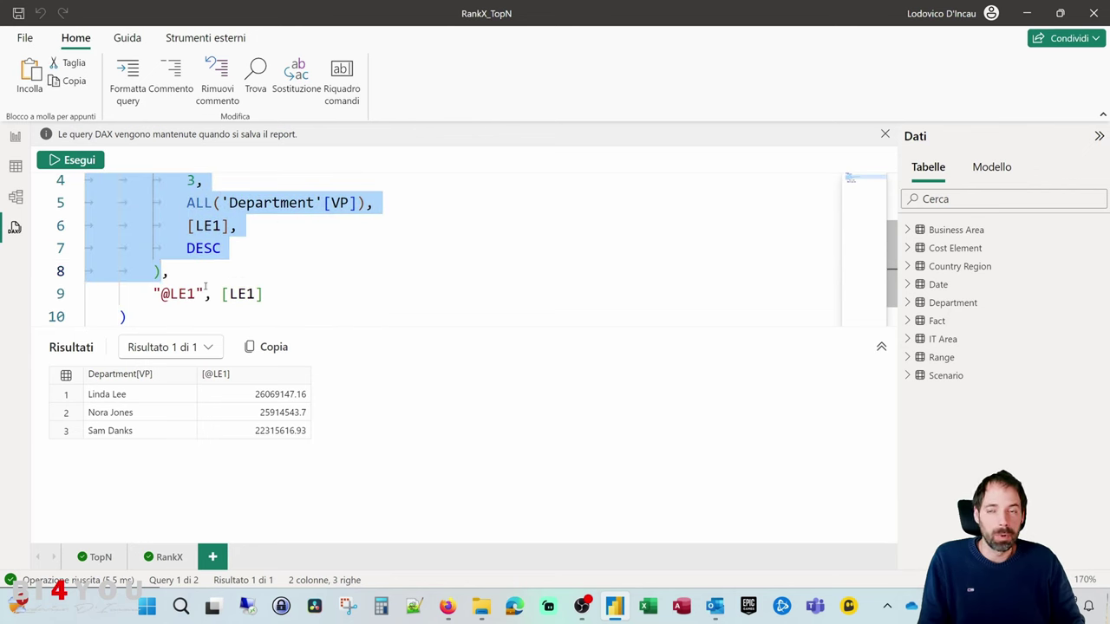
pyautogui.scroll(1, 206, 287)
pyautogui.moveTo(119, 217); pyautogui.dragTo(221, 221)
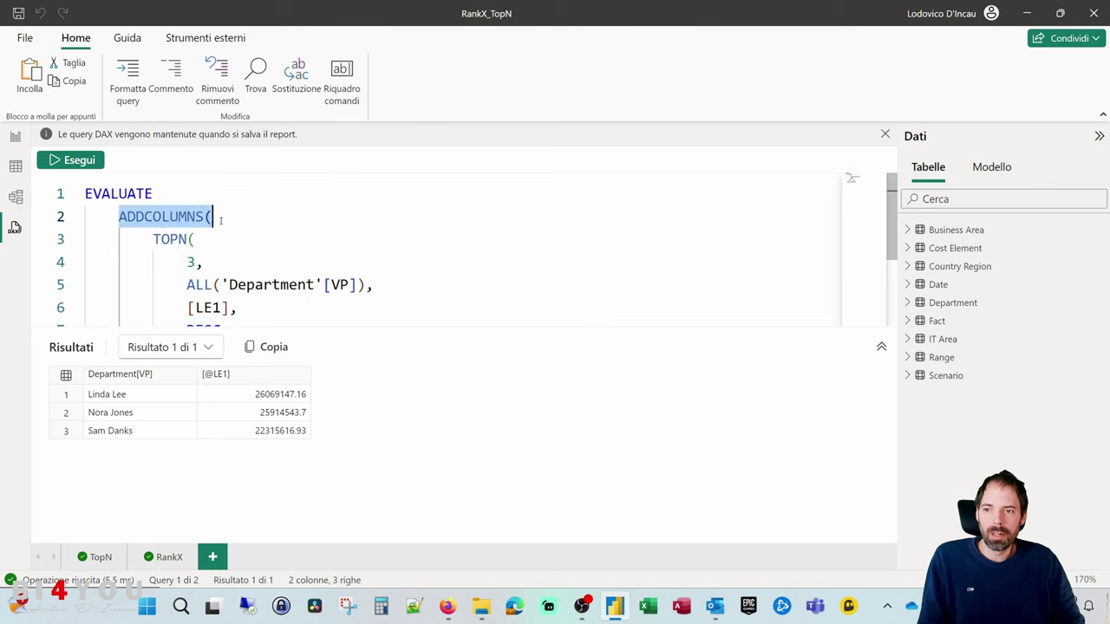
pyautogui.click(154, 238)
pyautogui.scroll(-2, 155, 238)
pyautogui.scroll(2, 346, 234)
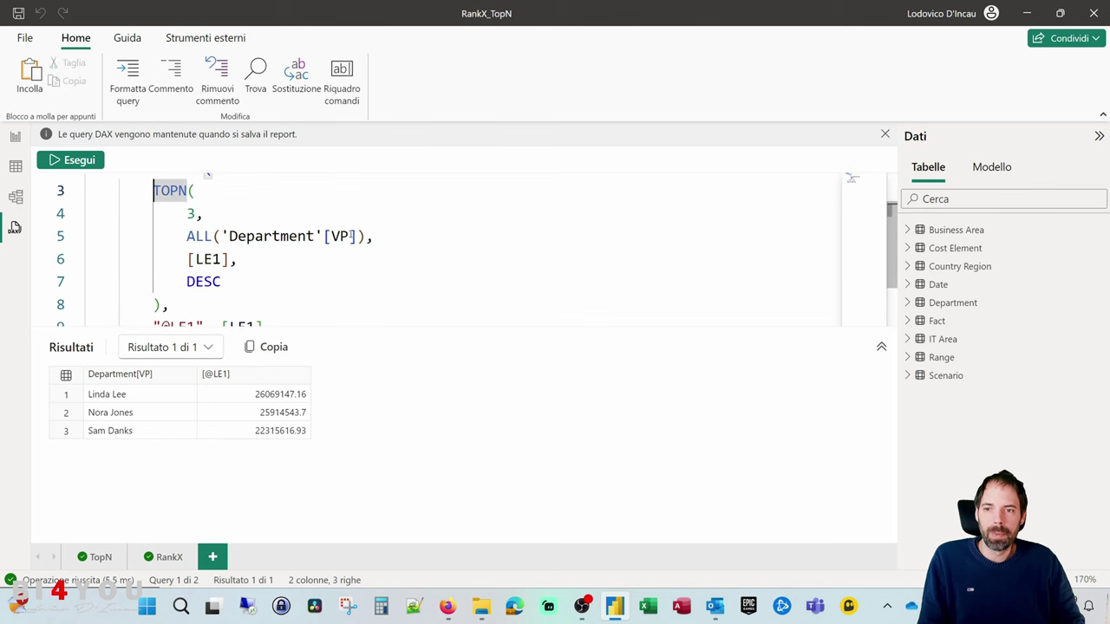
pyautogui.moveTo(281, 236); pyautogui.dragTo(222, 239)
pyautogui.click(221, 281)
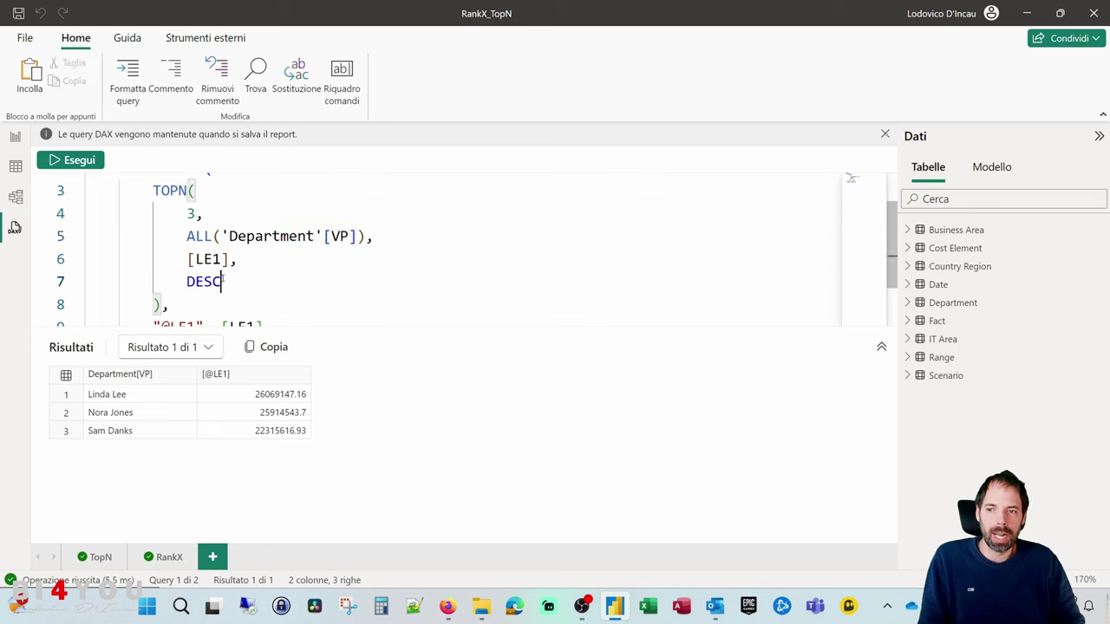
pyautogui.moveTo(365, 237); pyautogui.dragTo(221, 238)
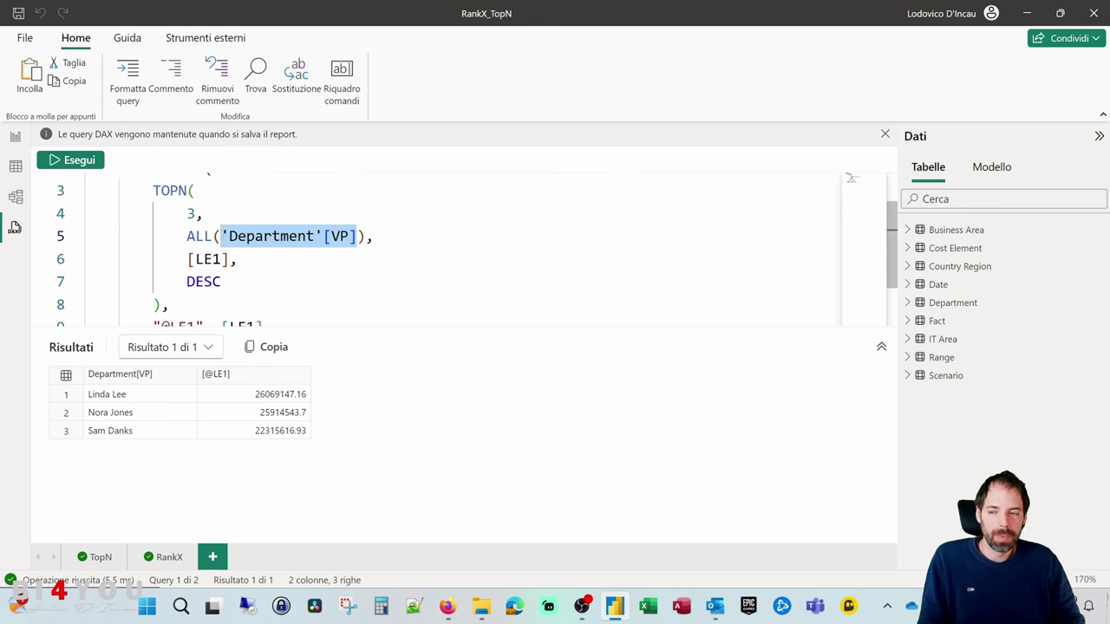
pyautogui.scroll(-1, 208, 225)
pyautogui.moveTo(188, 193); pyautogui.dragTo(229, 194)
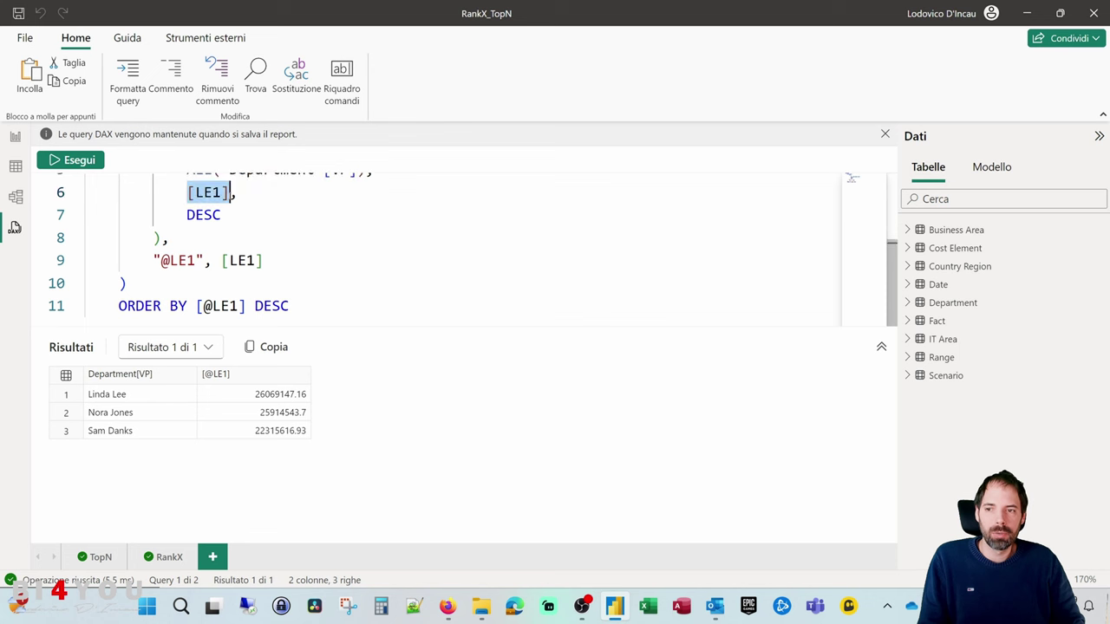
pyautogui.moveTo(161, 238); pyautogui.dragTo(204, 260)
pyautogui.click(159, 260)
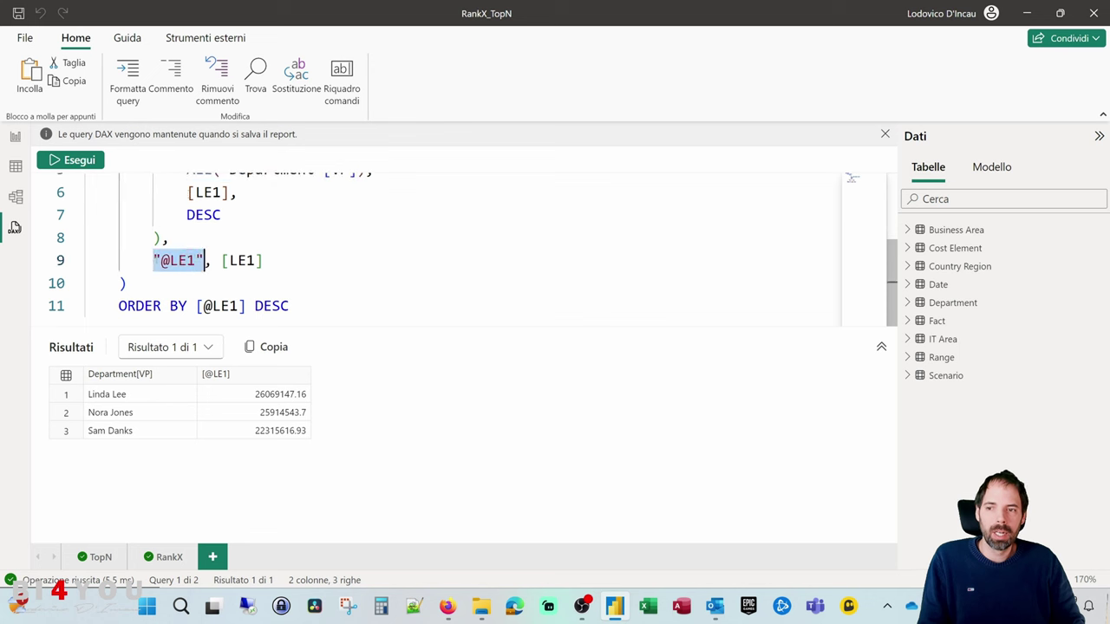
pyautogui.click(160, 260)
pyautogui.click(221, 260)
pyautogui.moveTo(221, 260); pyautogui.dragTo(263, 260)
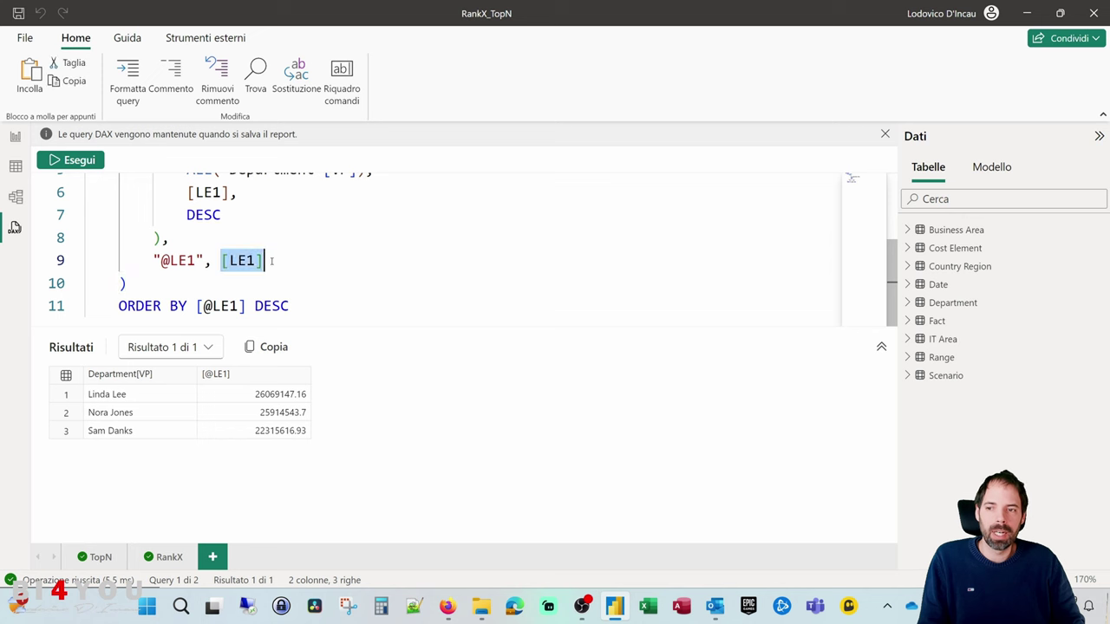
pyautogui.moveTo(289, 305); pyautogui.dragTo(104, 299)
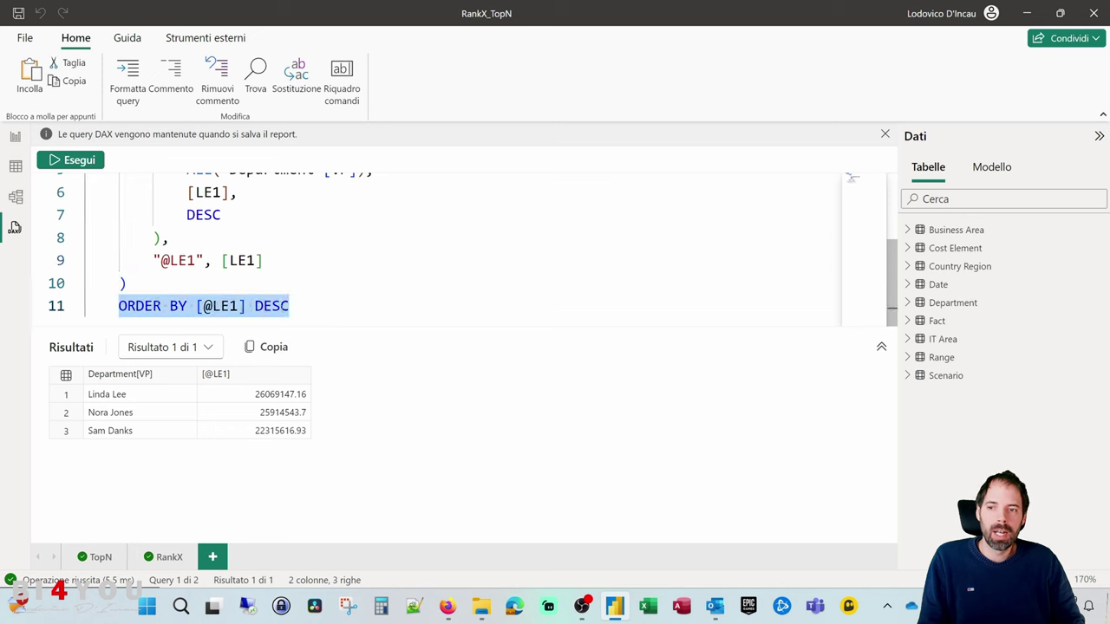
pyautogui.click(309, 305)
pyautogui.scroll(3, 310, 308)
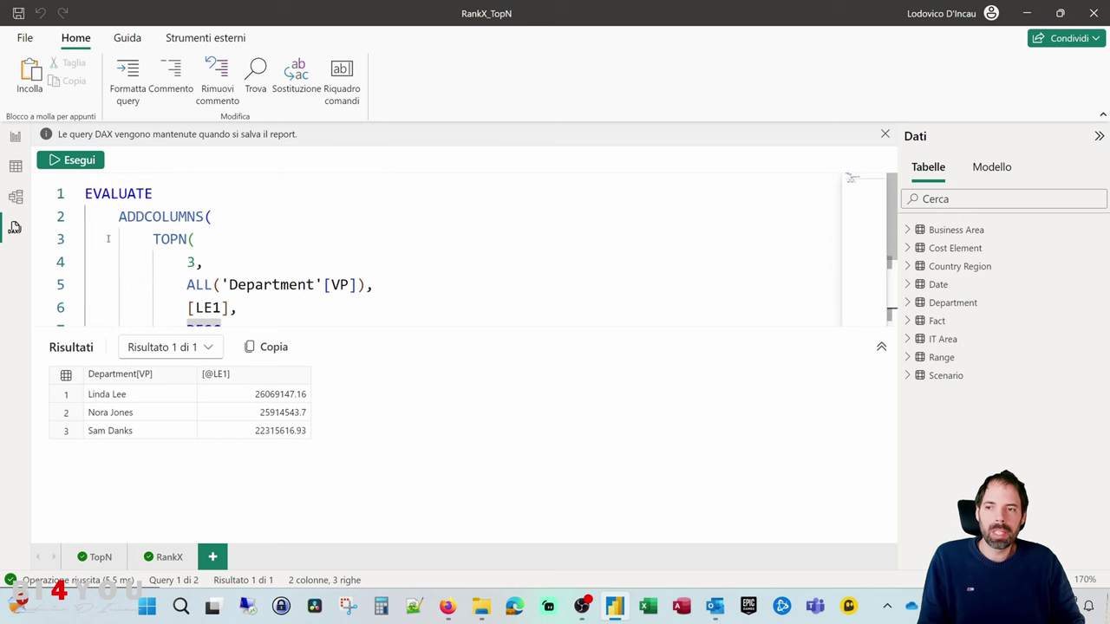
pyautogui.scroll(-1, 199, 250)
pyautogui.scroll(1, 191, 247)
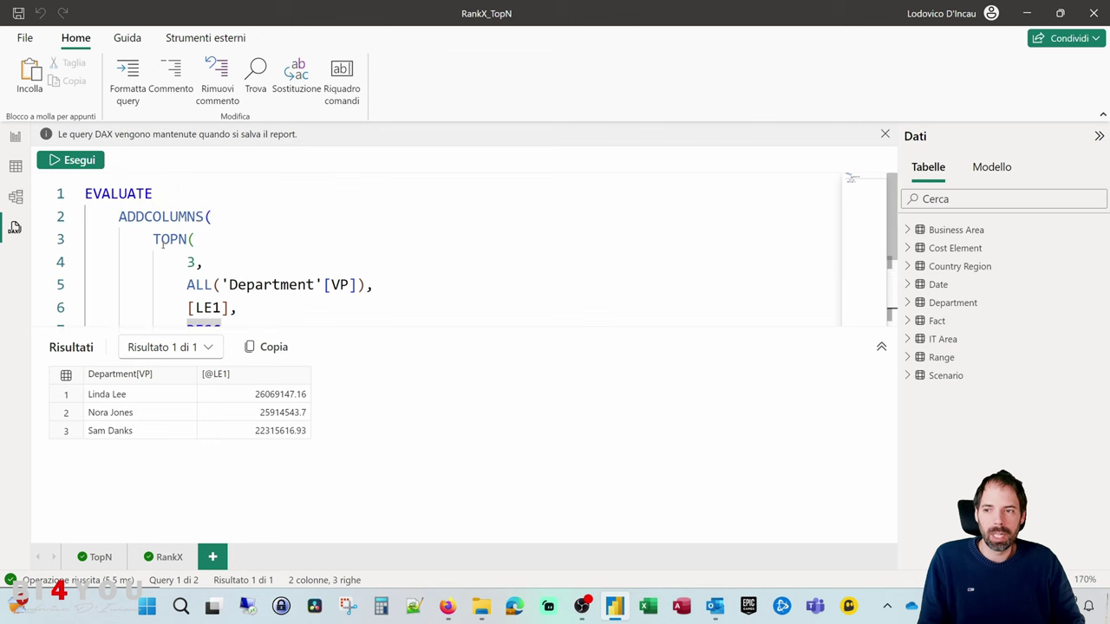
pyautogui.click(153, 241)
pyautogui.scroll(-2, 160, 247)
pyautogui.keyDown('shift'); pyautogui.click(163, 238); pyautogui.keyUp('shift')
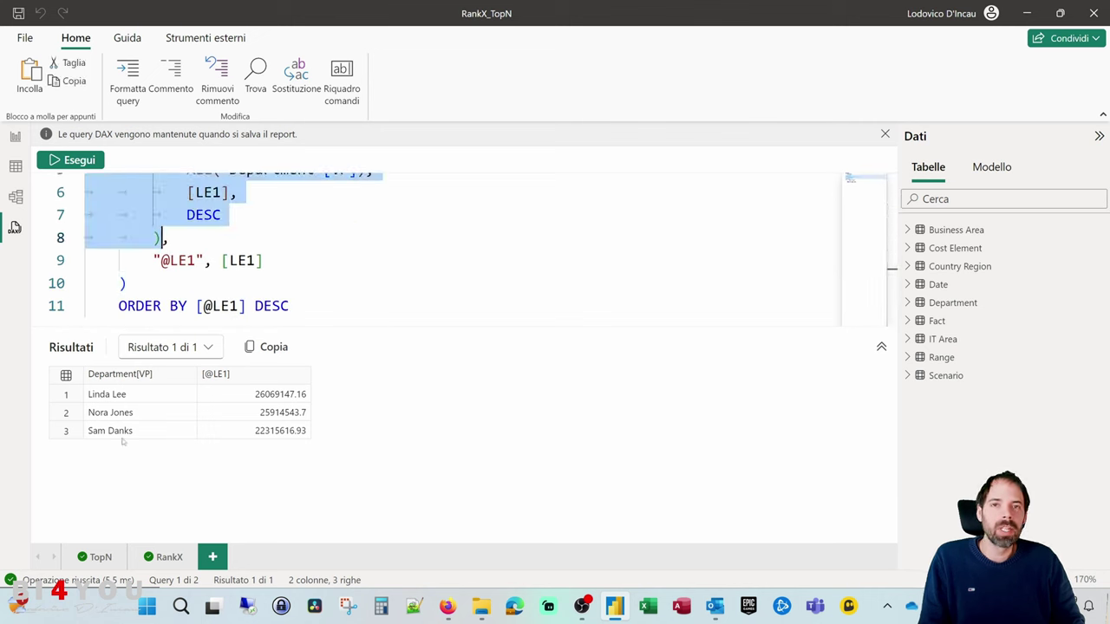
pyautogui.click(15, 139)
pyautogui.click(1050, 476)
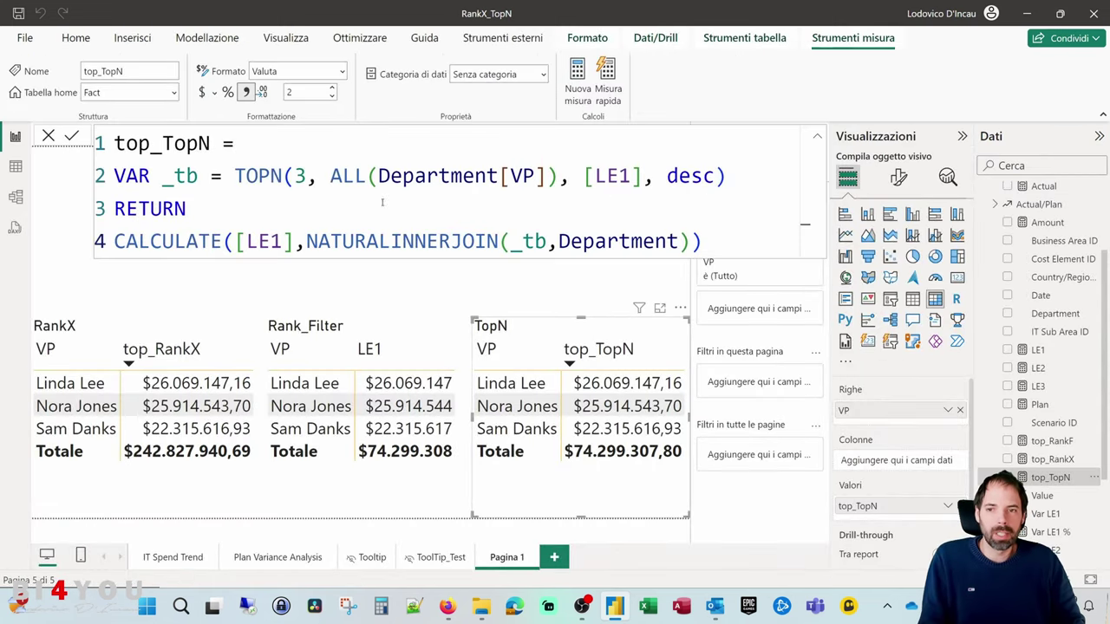
# Step: Highlight TOPN, CALCULATE, [LE1] and NATURALINNERJOIN of _tb with Department, then close the formula
pyautogui.moveTo(236, 176); pyautogui.dragTo(726, 176)
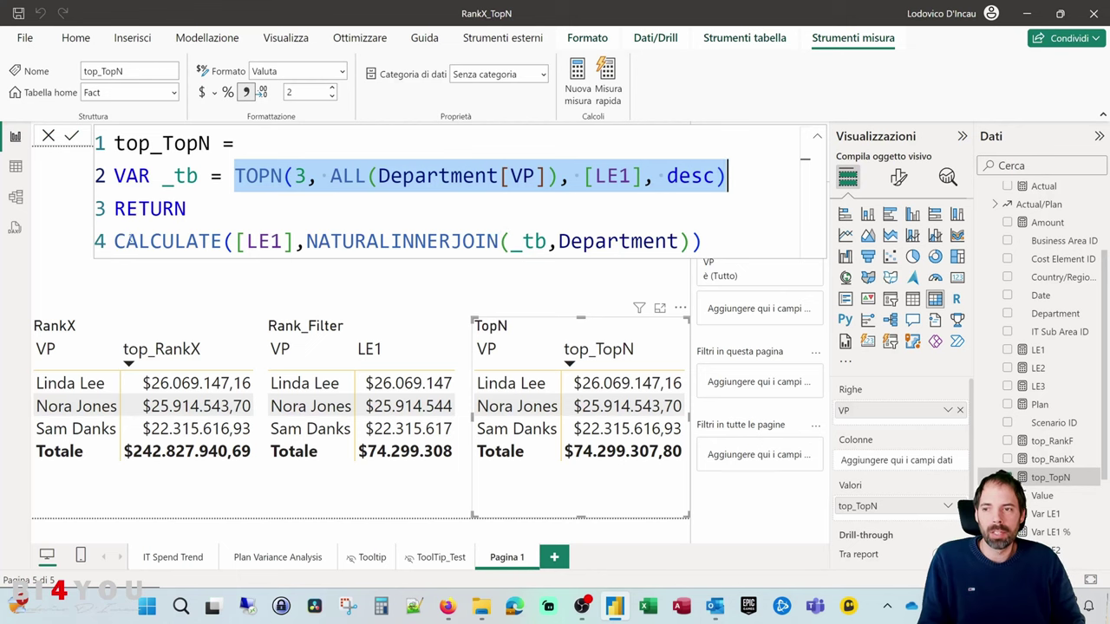
pyautogui.doubleClick(128, 241)
pyautogui.moveTo(234, 241); pyautogui.dragTo(295, 241)
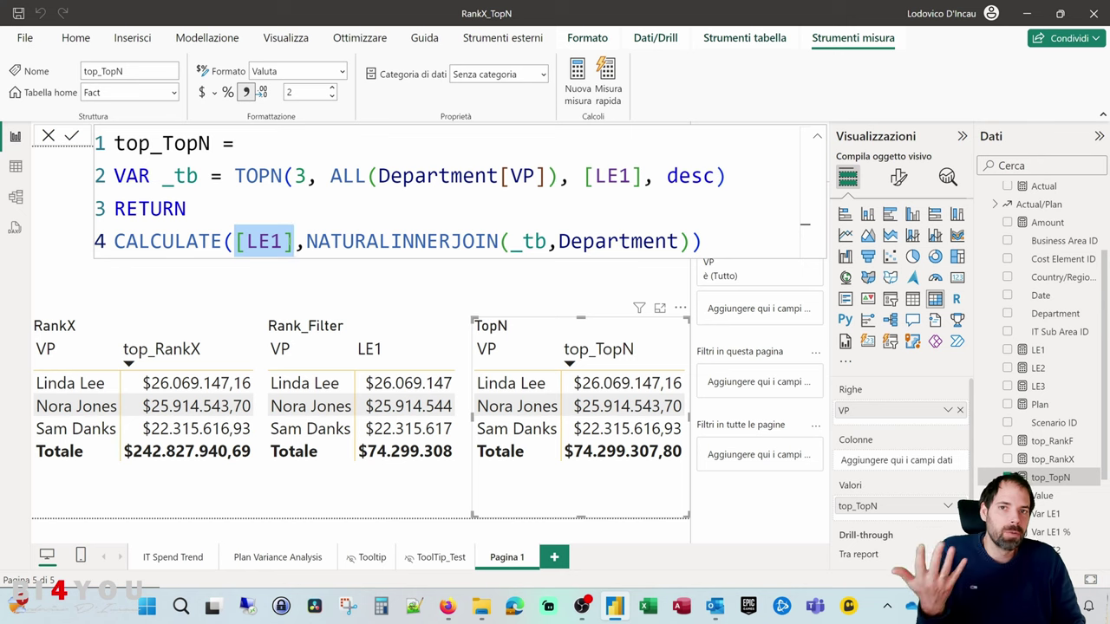
pyautogui.click(258, 241)
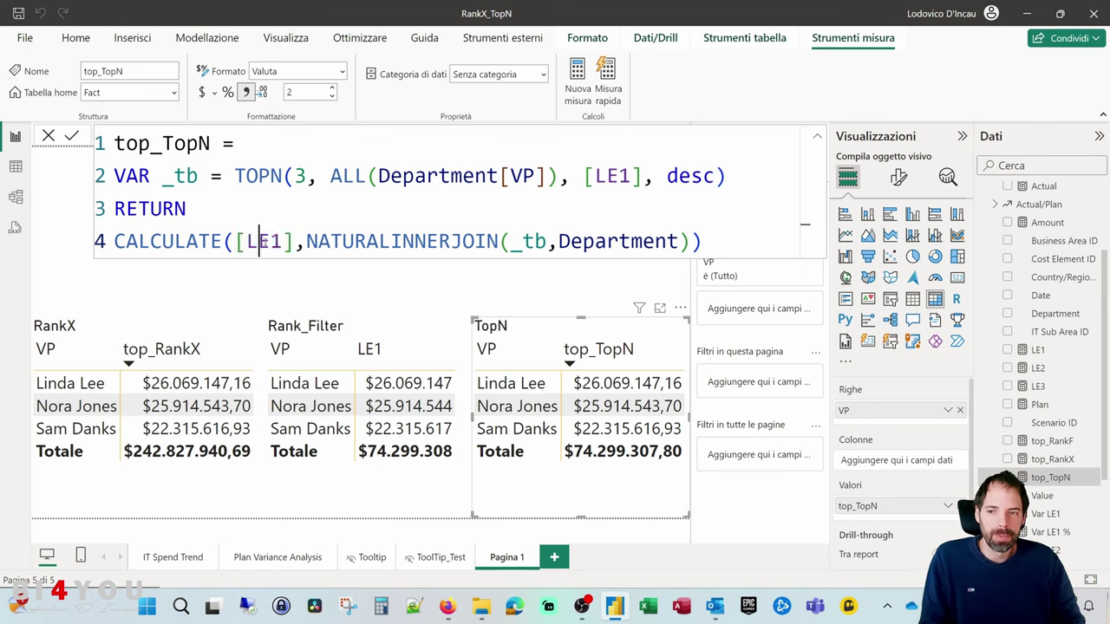
pyautogui.doubleClick(305, 241)
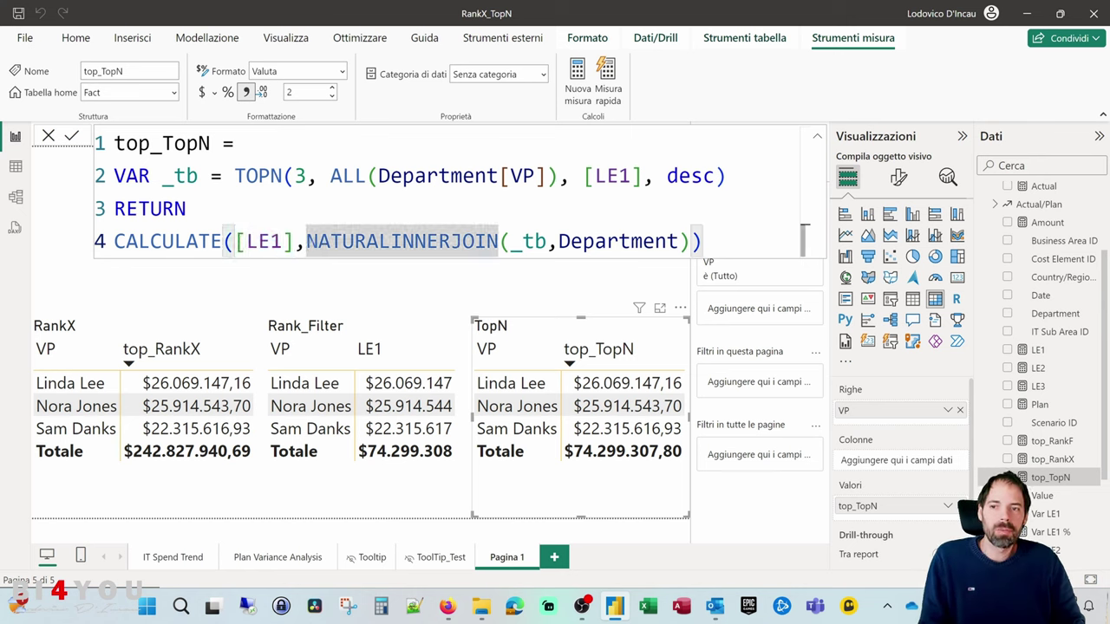
pyautogui.moveTo(305, 241); pyautogui.dragTo(535, 241)
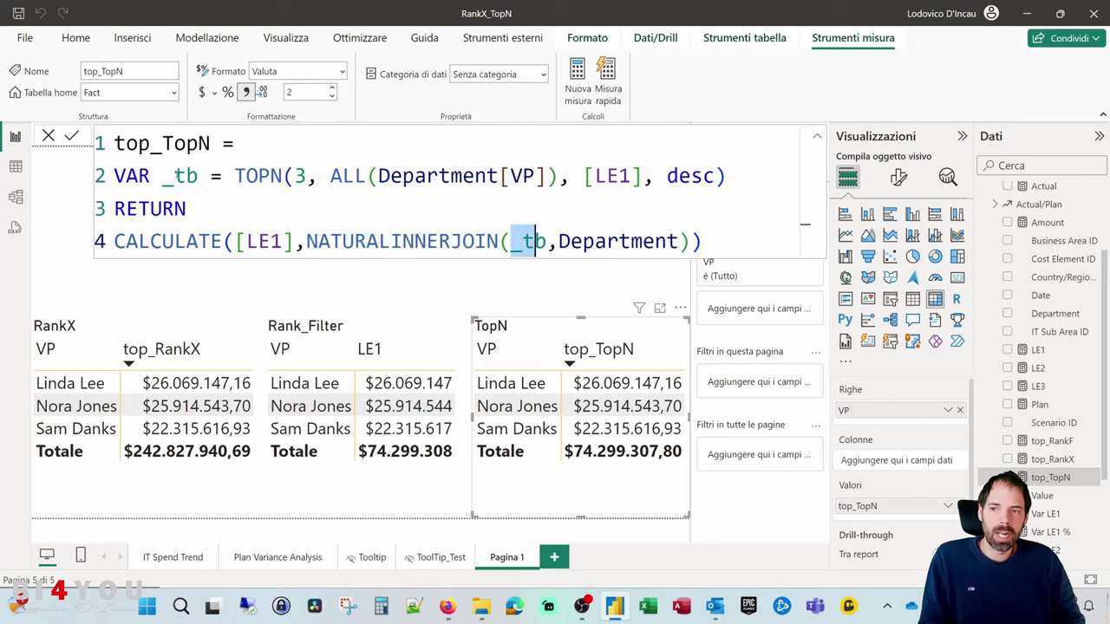
pyautogui.moveTo(162, 176); pyautogui.dragTo(210, 176)
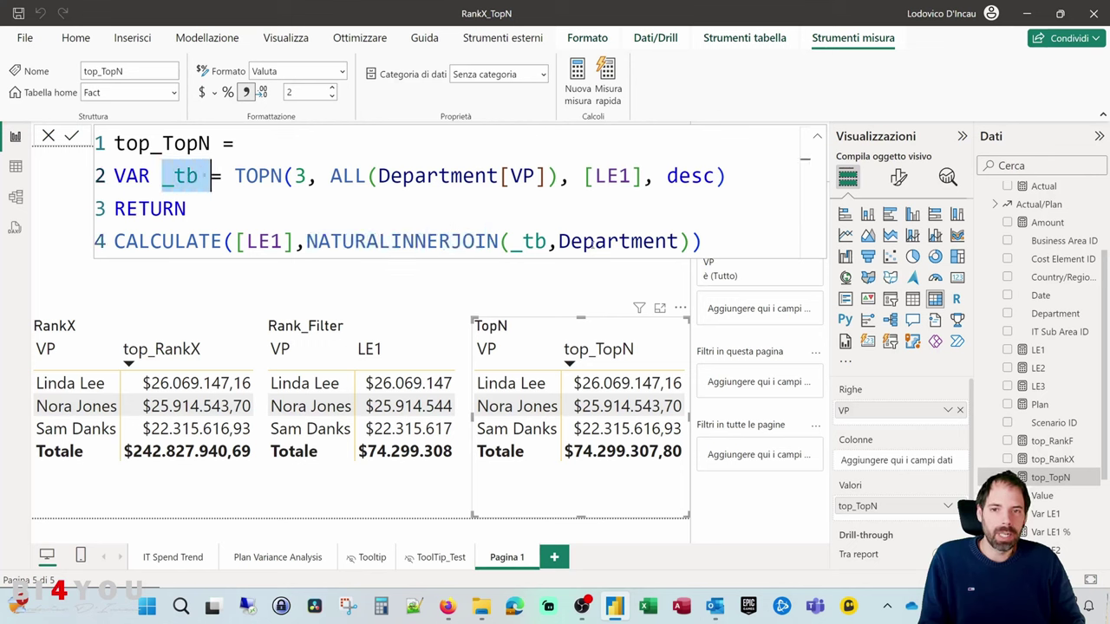
pyautogui.moveTo(559, 241); pyautogui.dragTo(679, 241)
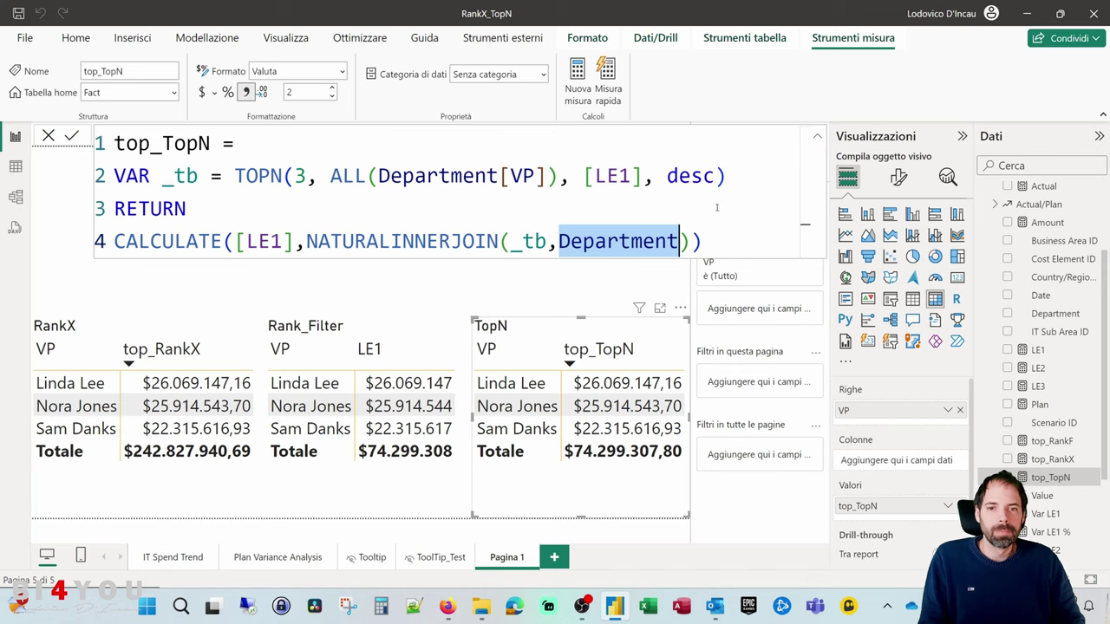
pyautogui.moveTo(727, 175); pyautogui.dragTo(234, 176)
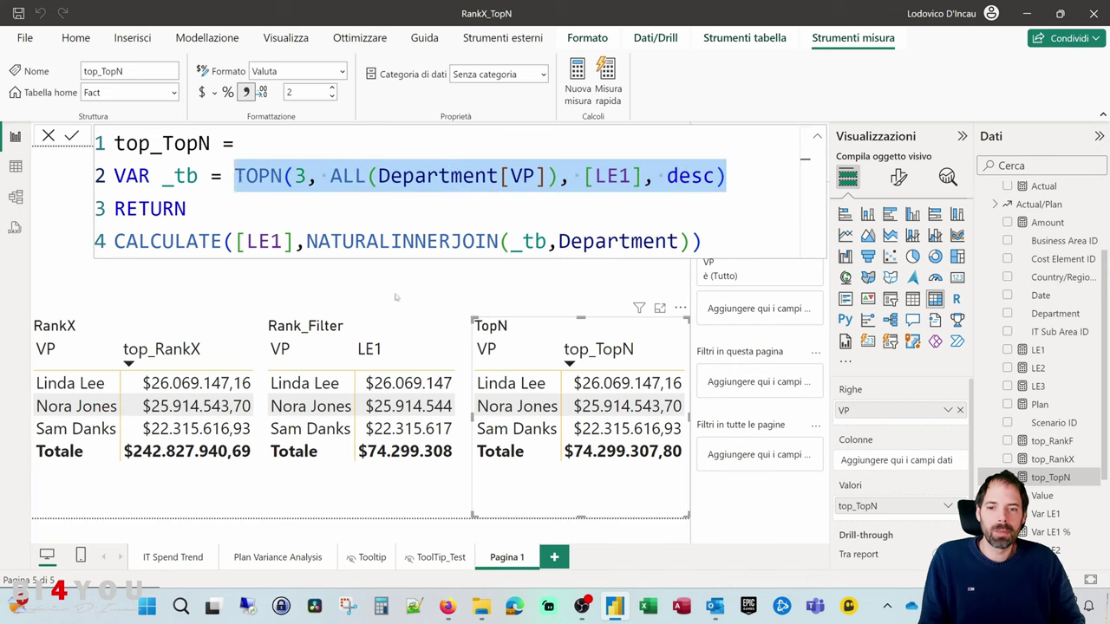
pyautogui.click(516, 406)
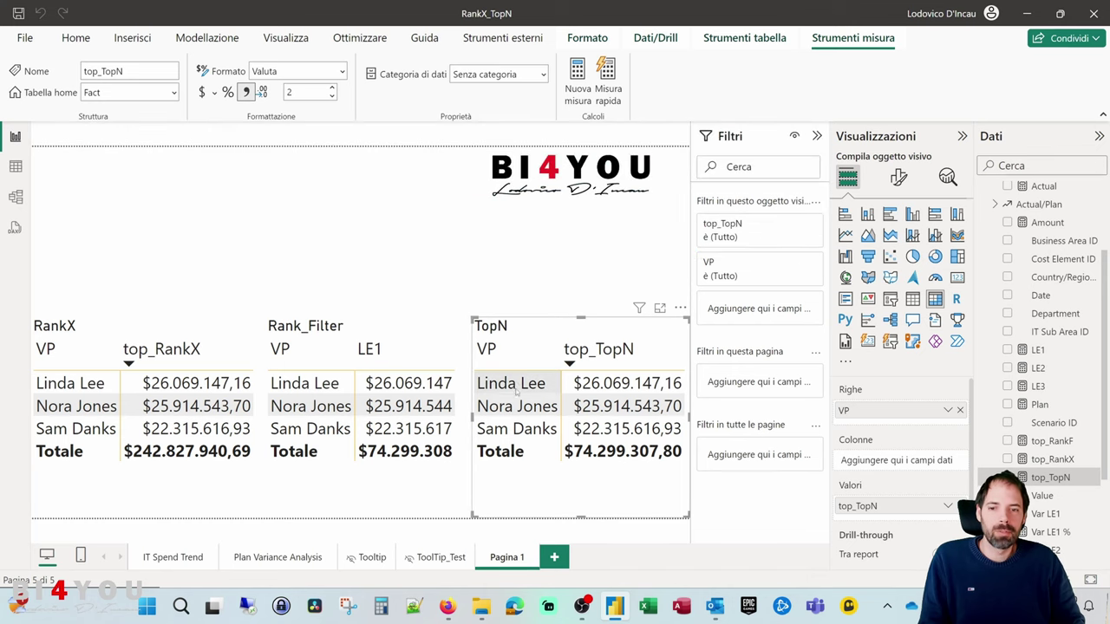
pyautogui.click(1051, 459)
pyautogui.click(1050, 477)
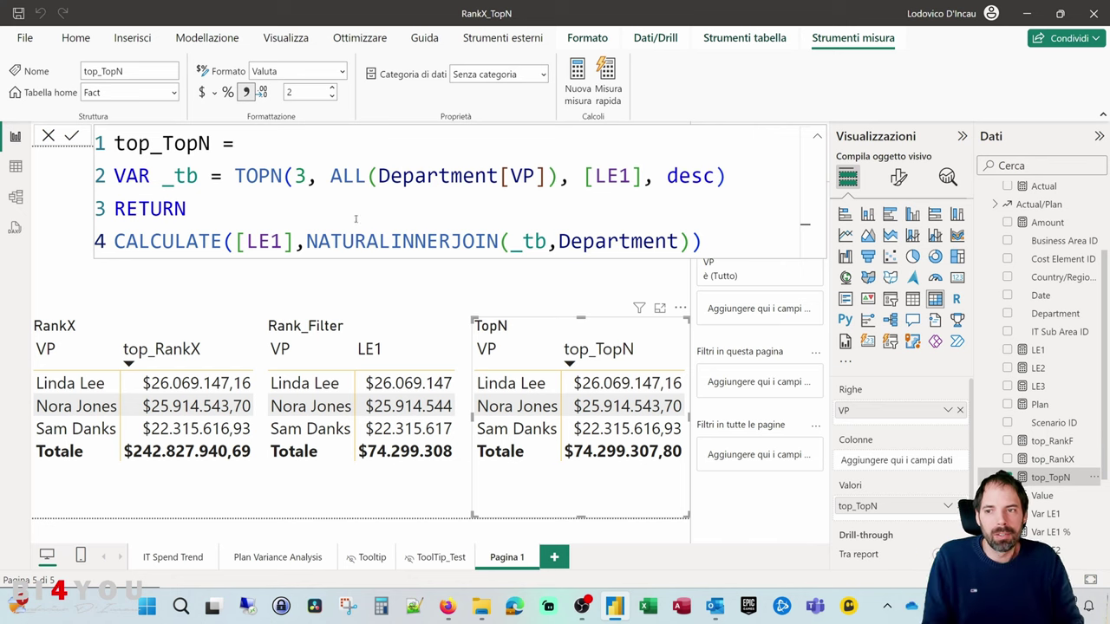
pyautogui.moveTo(200, 176); pyautogui.dragTo(163, 175)
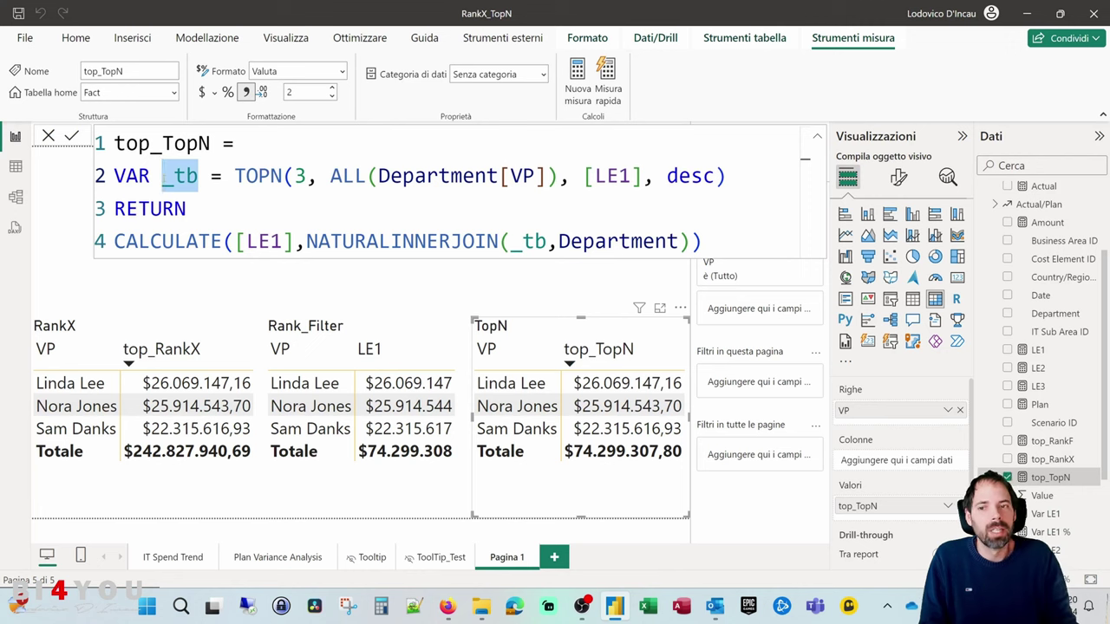
pyautogui.moveTo(707, 241); pyautogui.dragTo(113, 241)
pyautogui.click(583, 459)
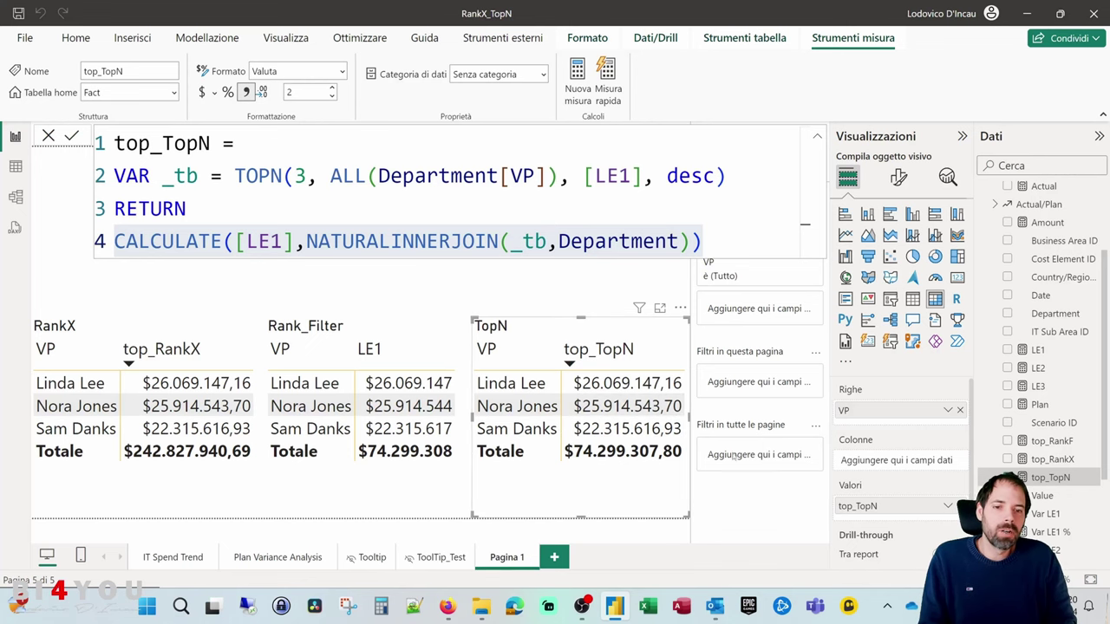
pyautogui.click(631, 284)
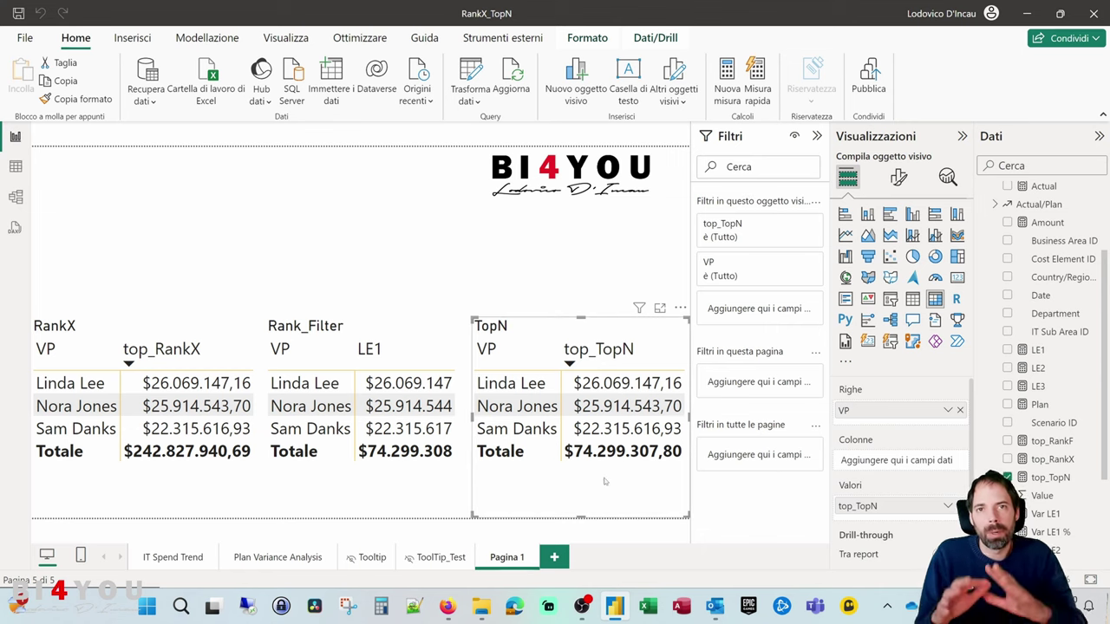
# Step: Deselect the TopN table on the report canvas
pyautogui.click(473, 271)
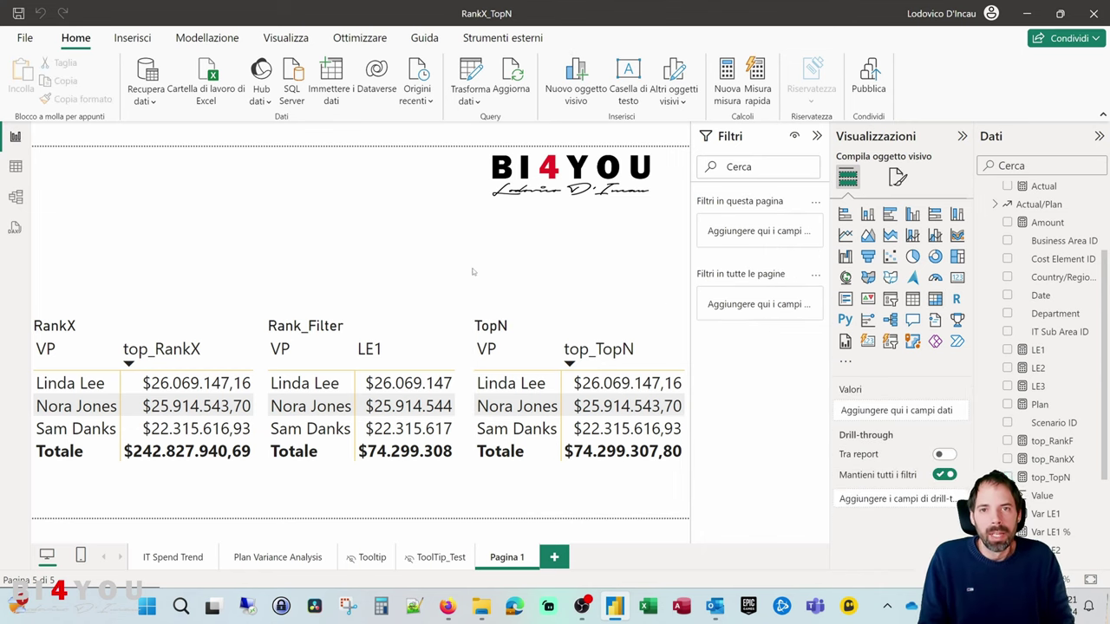